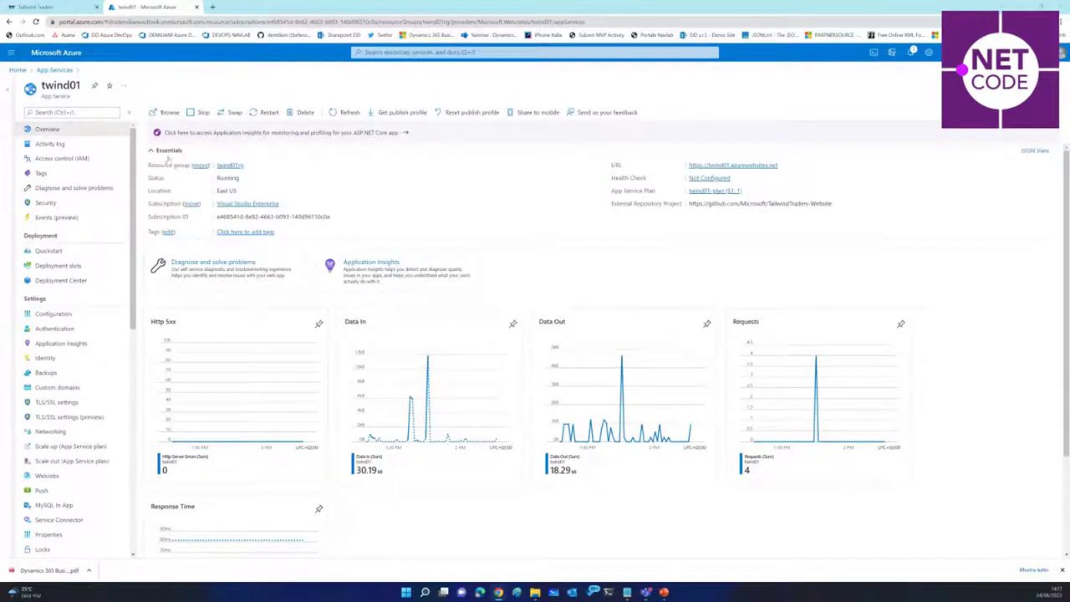
Step: Open the Application Insights data linked to the twind01 app service and view its Performance and Live metrics pages
{"action": "left_click", "coordinate": [67, 343]}
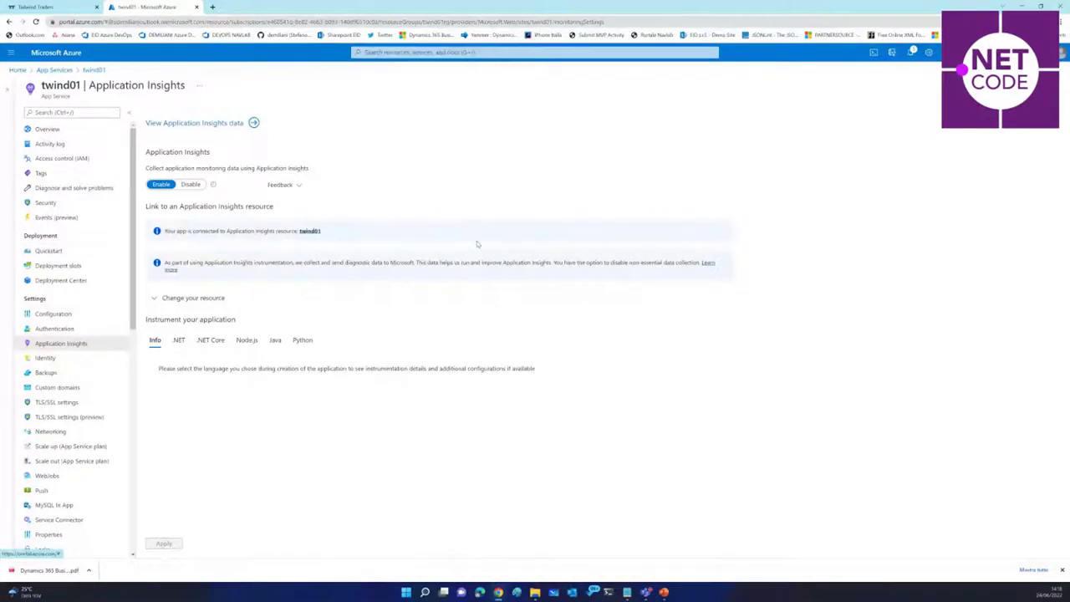
{"action": "left_click", "coordinate": [69, 343]}
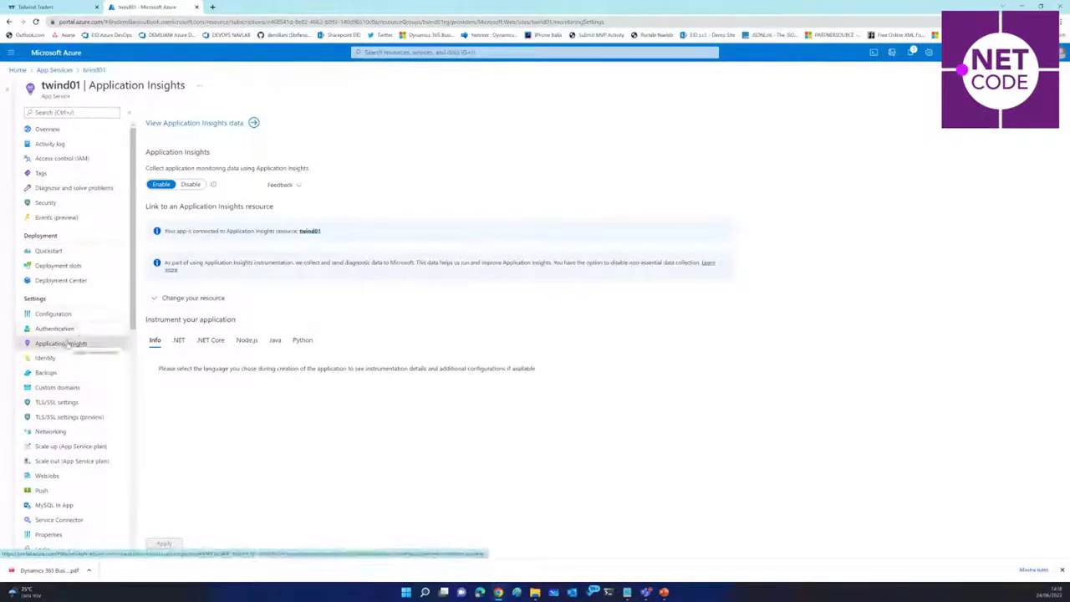
{"action": "left_click", "coordinate": [231, 123]}
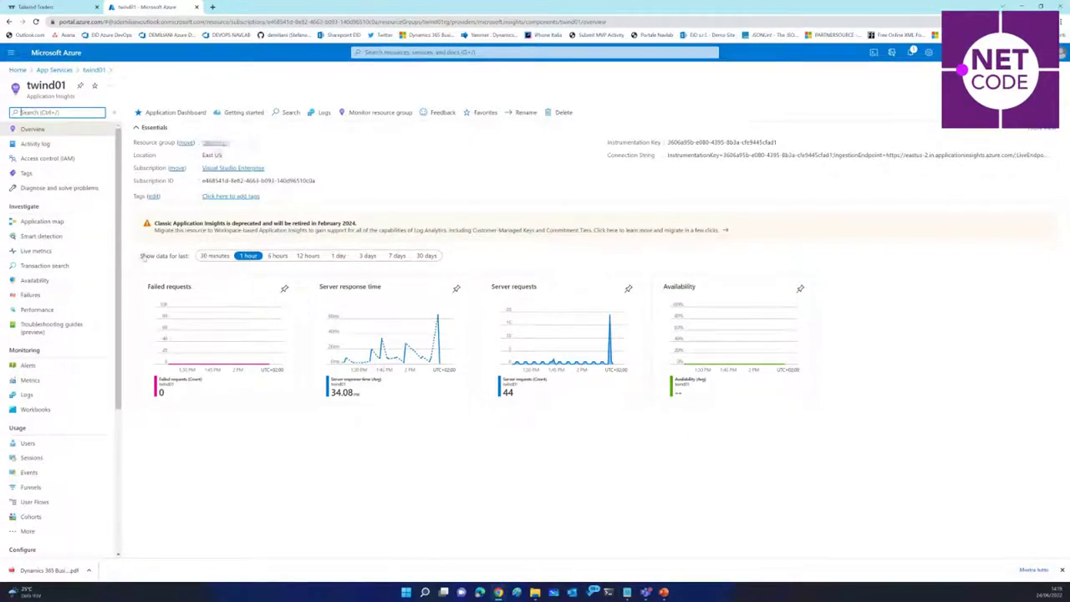
{"action": "left_click", "coordinate": [45, 311]}
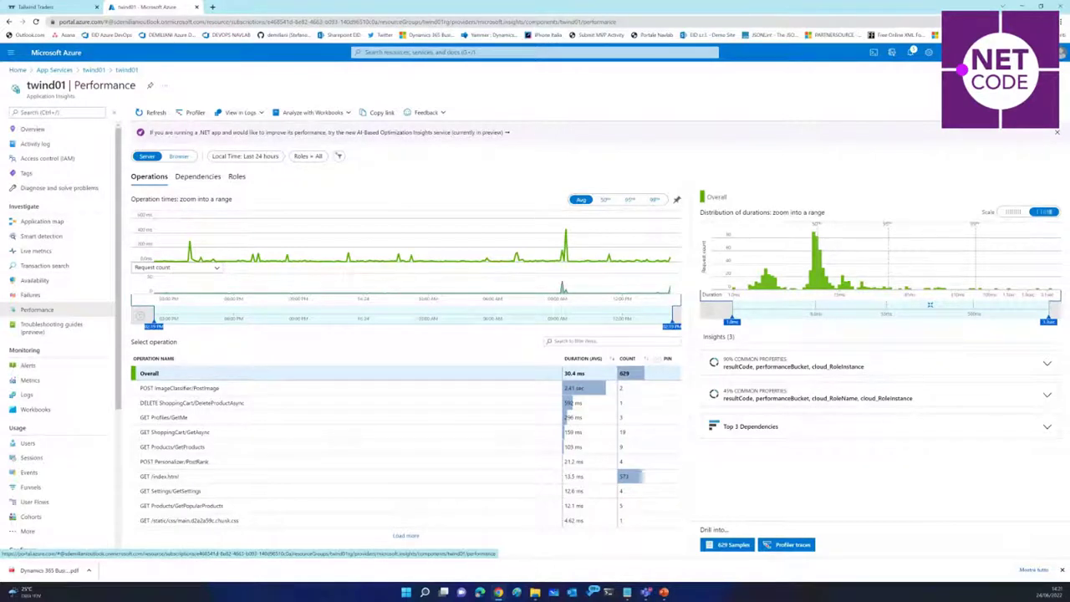
{"action": "left_click", "coordinate": [36, 252]}
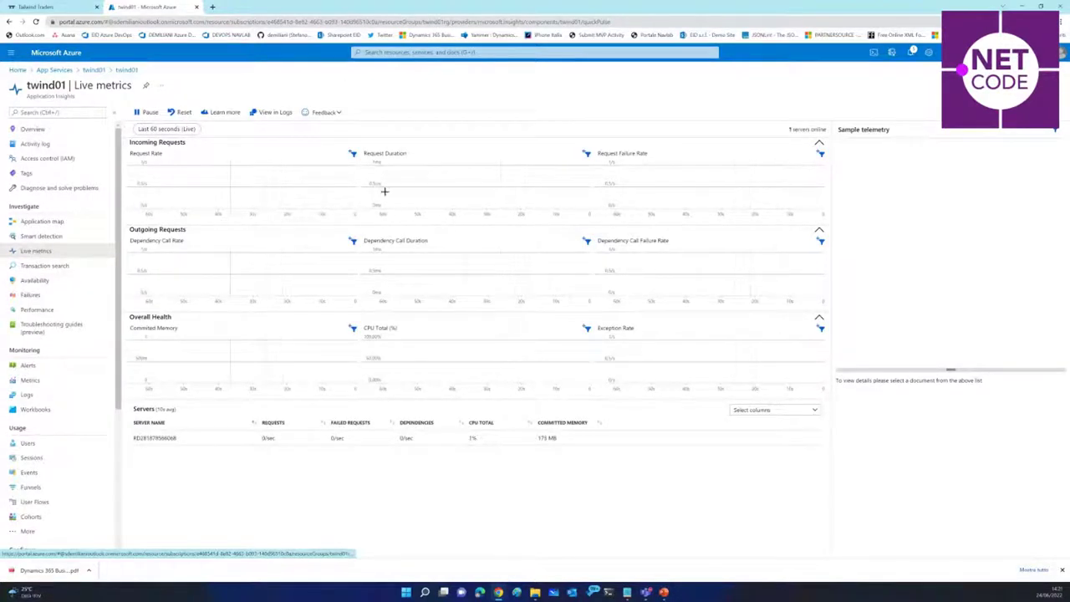
Step: Generate storefront traffic on Tailwind Traders by browsing Home, Decor and Home Appliances and reducing Celebrations C9 by one in the shopping cart
{"action": "left_click", "coordinate": [60, 7]}
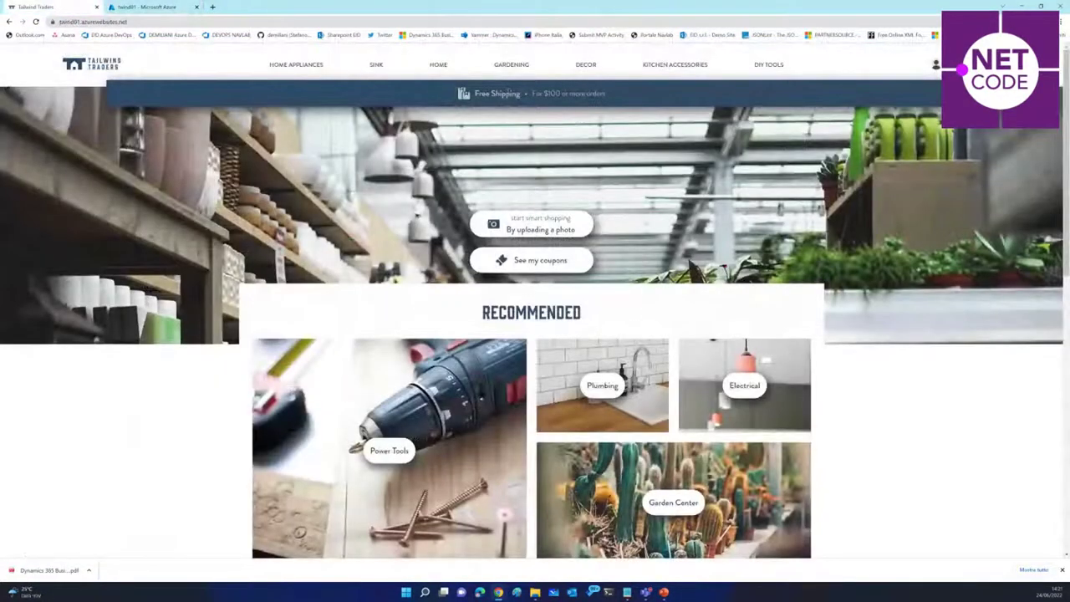
{"action": "left_click", "coordinate": [438, 66]}
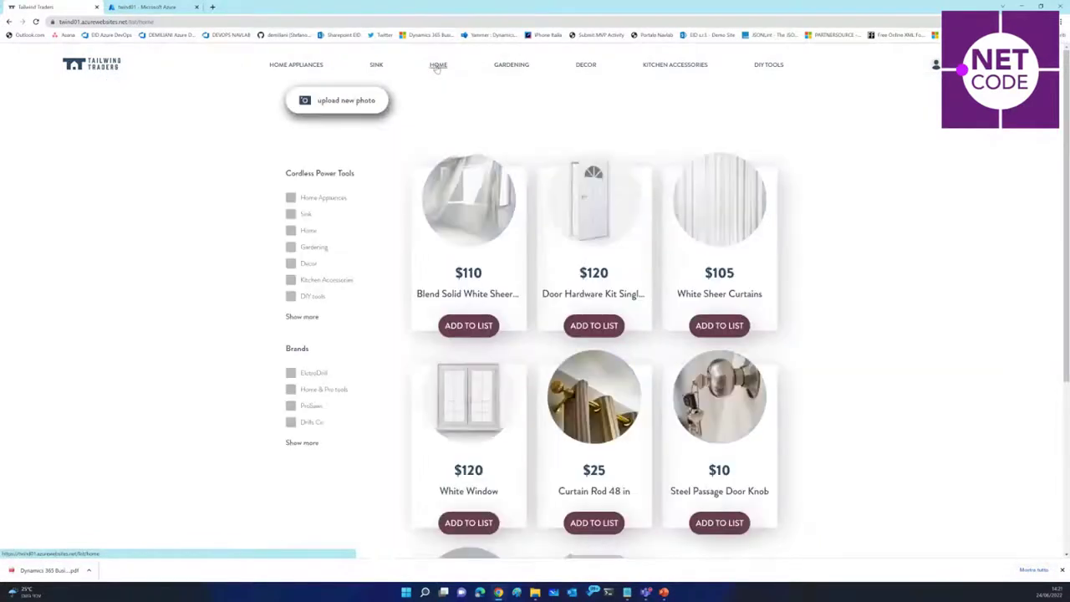
{"action": "left_click", "coordinate": [582, 66]}
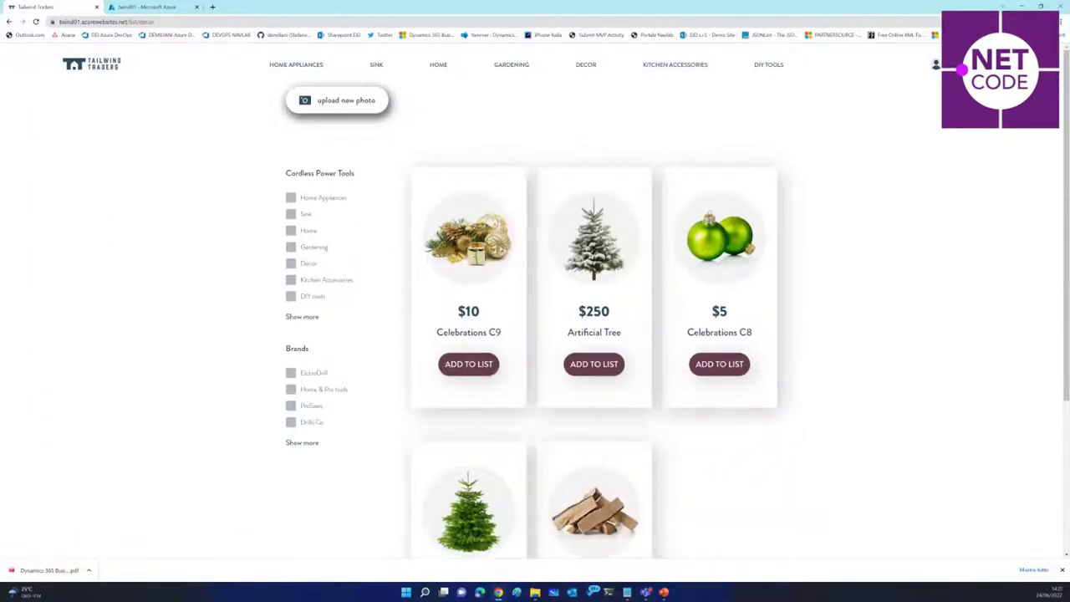
{"action": "left_click", "coordinate": [962, 65]}
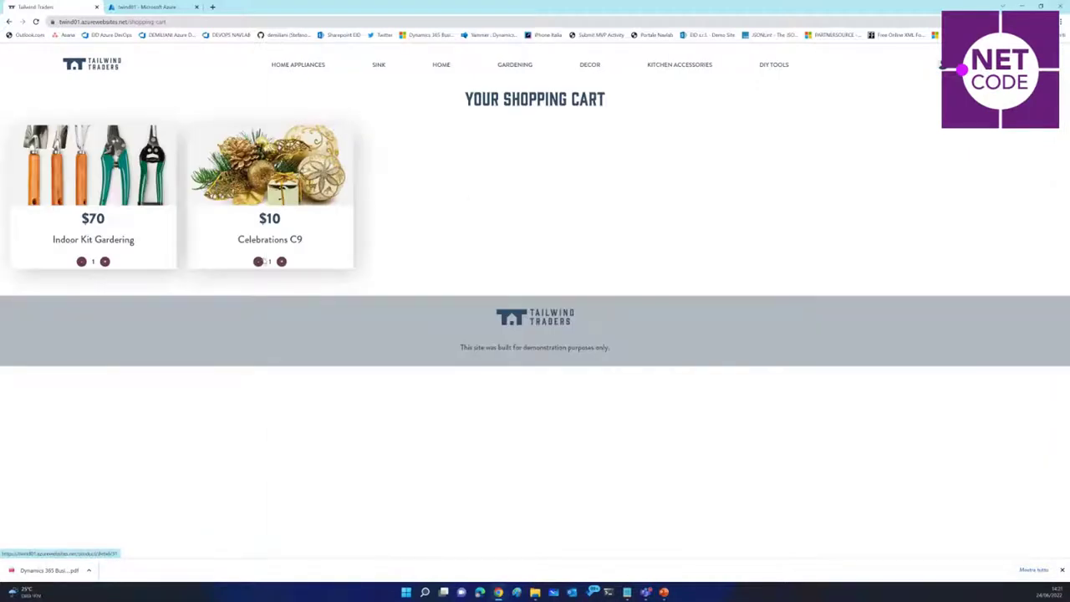
{"action": "left_click", "coordinate": [259, 262]}
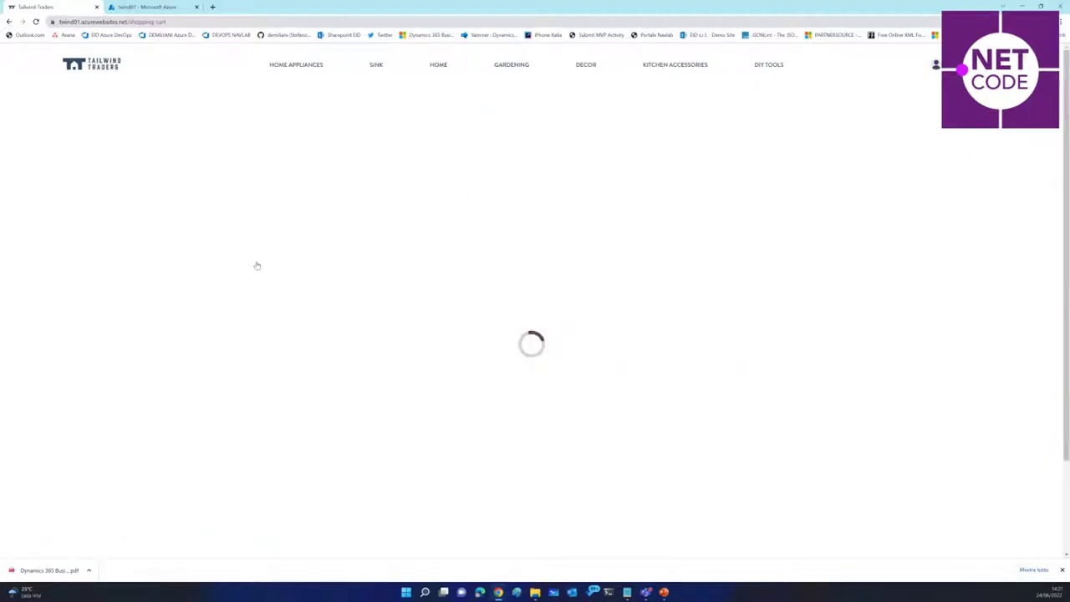
{"action": "left_click", "coordinate": [303, 67]}
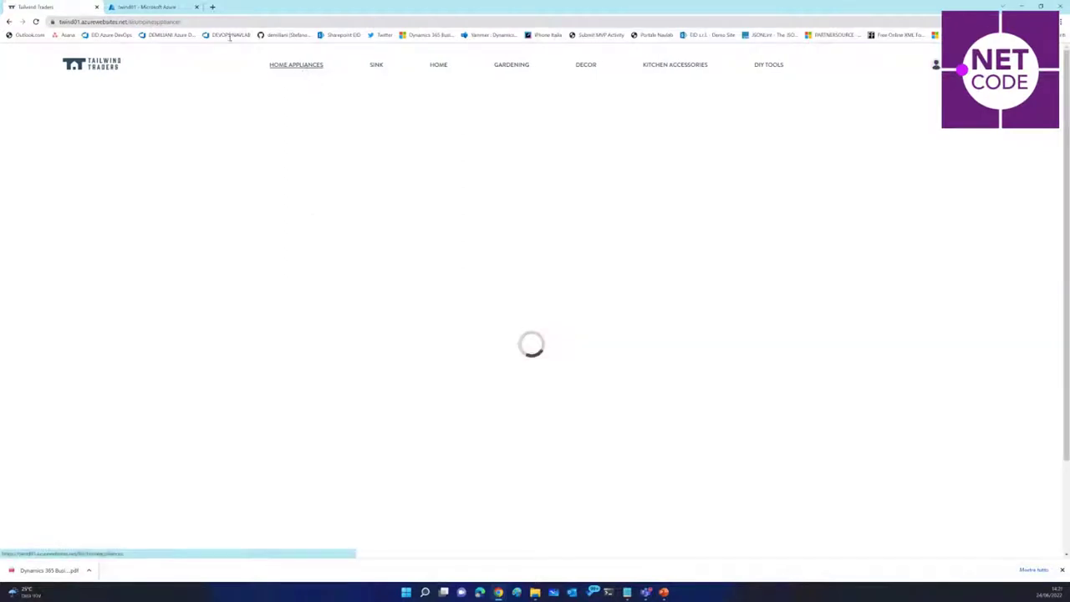
Step: Examine the Live metrics of twind01 for the traffic generated on the Tailwind Traders storefront
{"action": "left_click", "coordinate": [152, 9]}
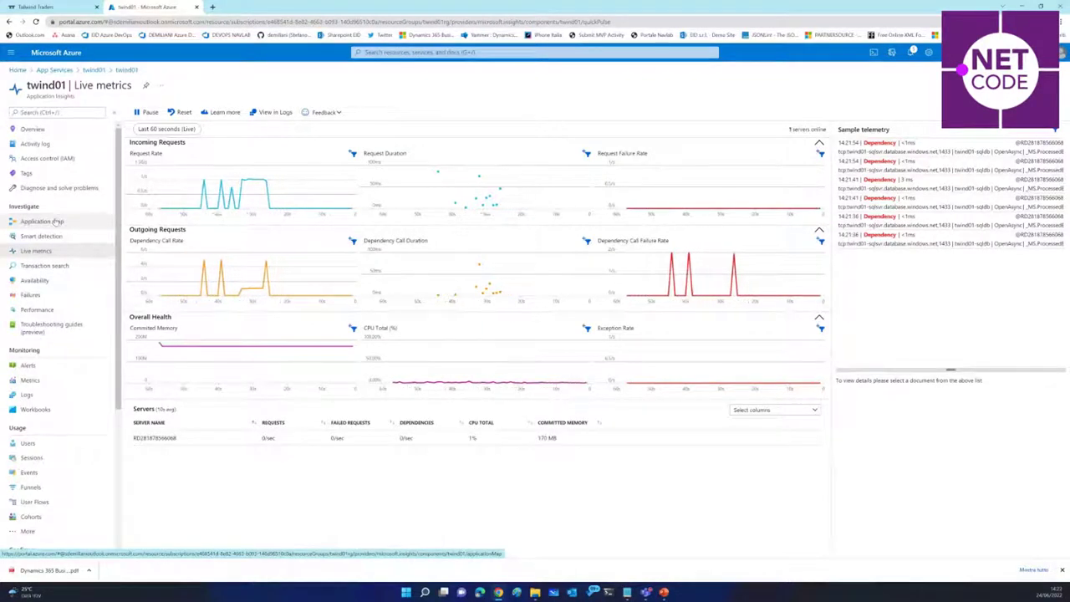
{"action": "left_click", "coordinate": [50, 7]}
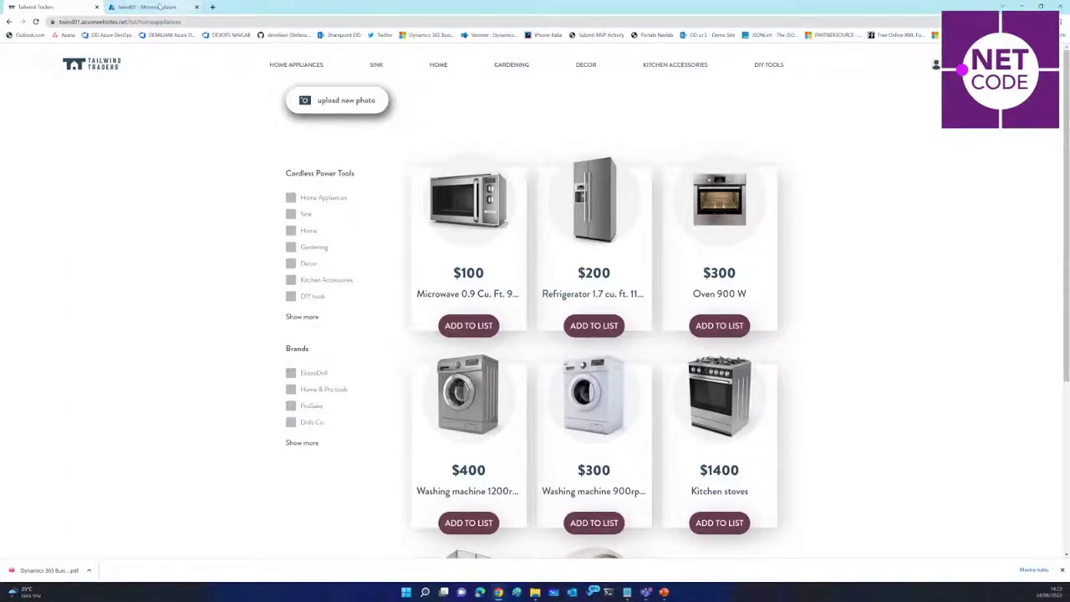
{"action": "left_click", "coordinate": [158, 6]}
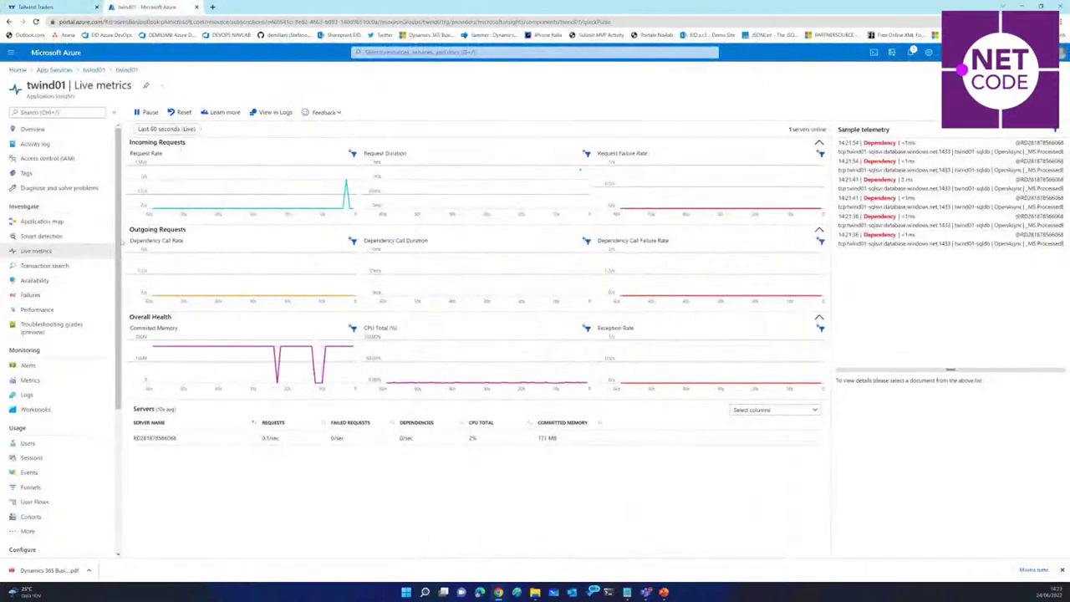
Step: Examine the Application map of twind01, including the failing calls to twind01-sqlsvr, the MongoDB node and the twind01-staging instance
{"action": "left_click", "coordinate": [42, 222]}
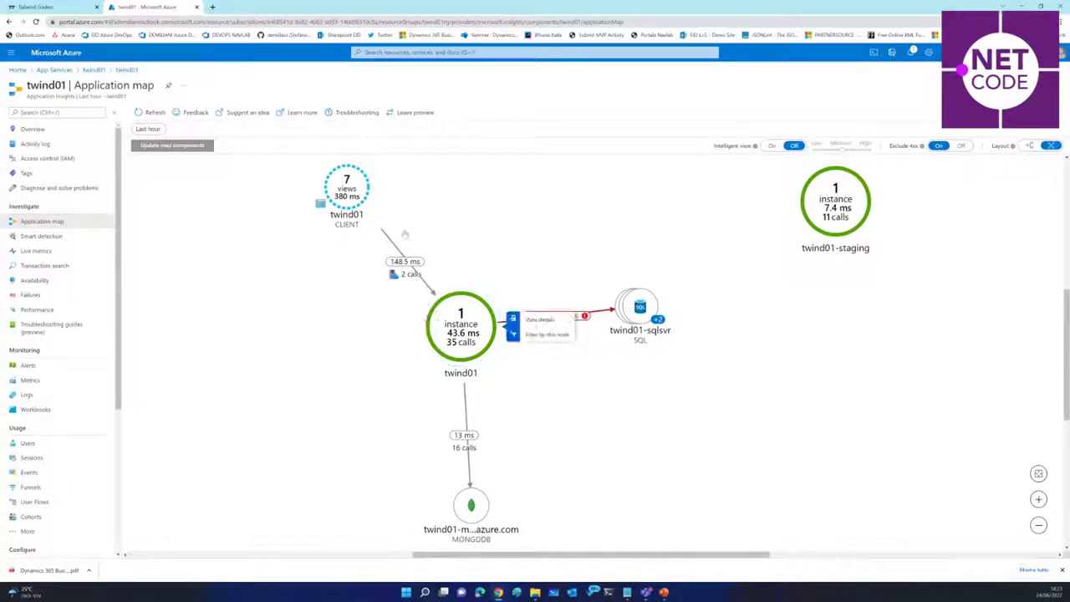
{"action": "mouse_move", "coordinate": [449, 333]}
{"action": "mouse_move", "coordinate": [629, 279]}
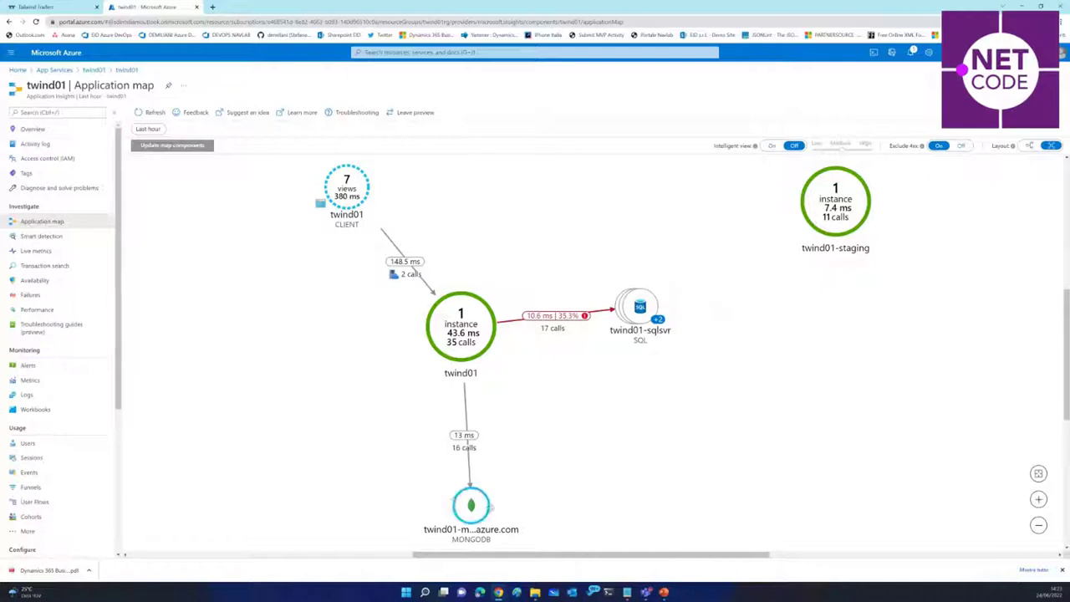
{"action": "mouse_move", "coordinate": [489, 512]}
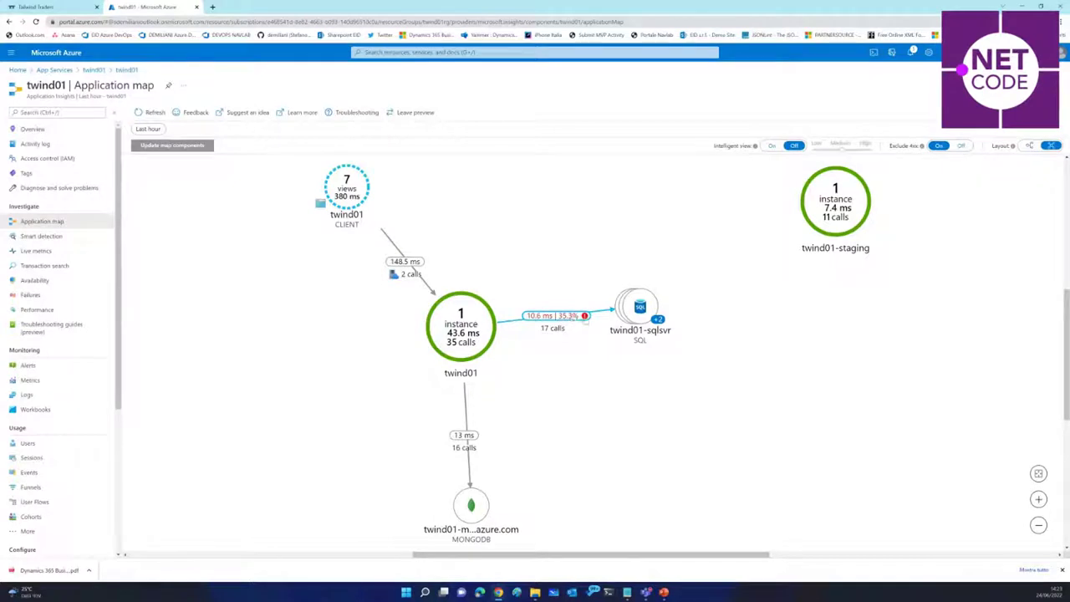
{"action": "left_click", "coordinate": [586, 319]}
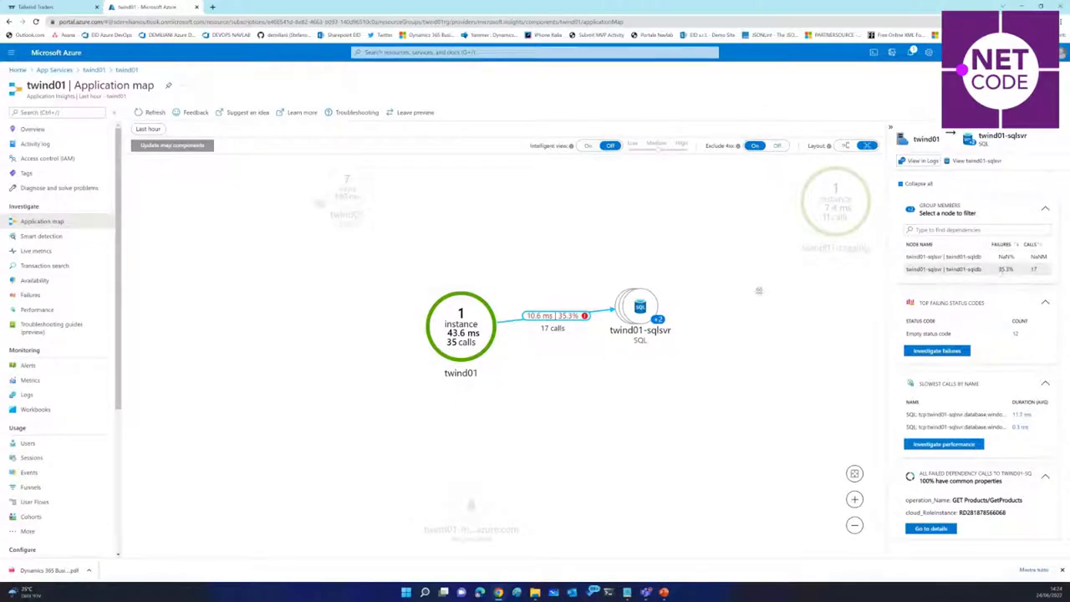
{"action": "left_click", "coordinate": [465, 393]}
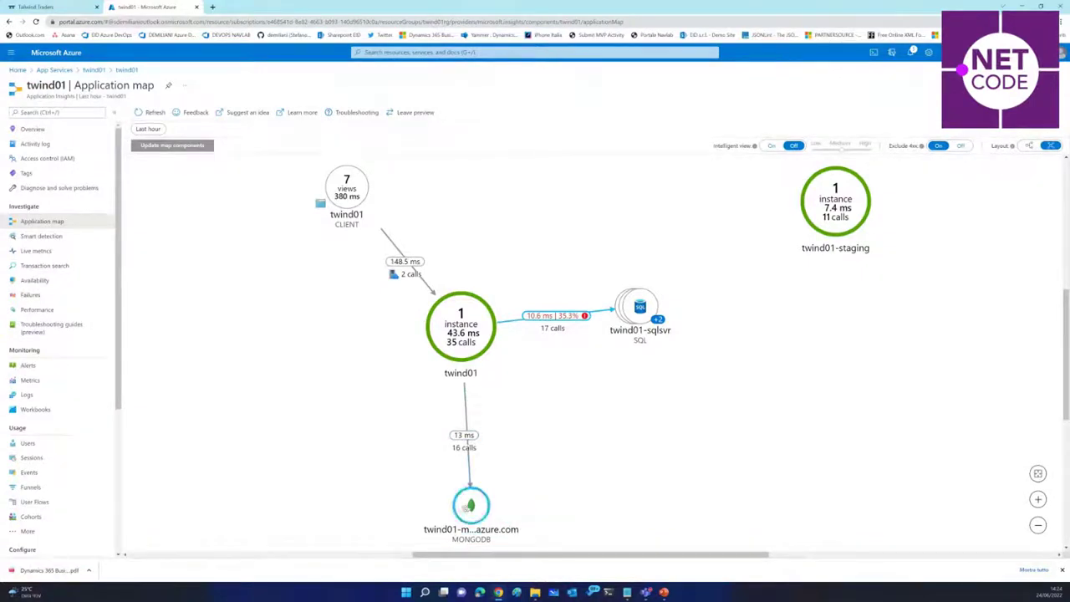
{"action": "mouse_move", "coordinate": [469, 508]}
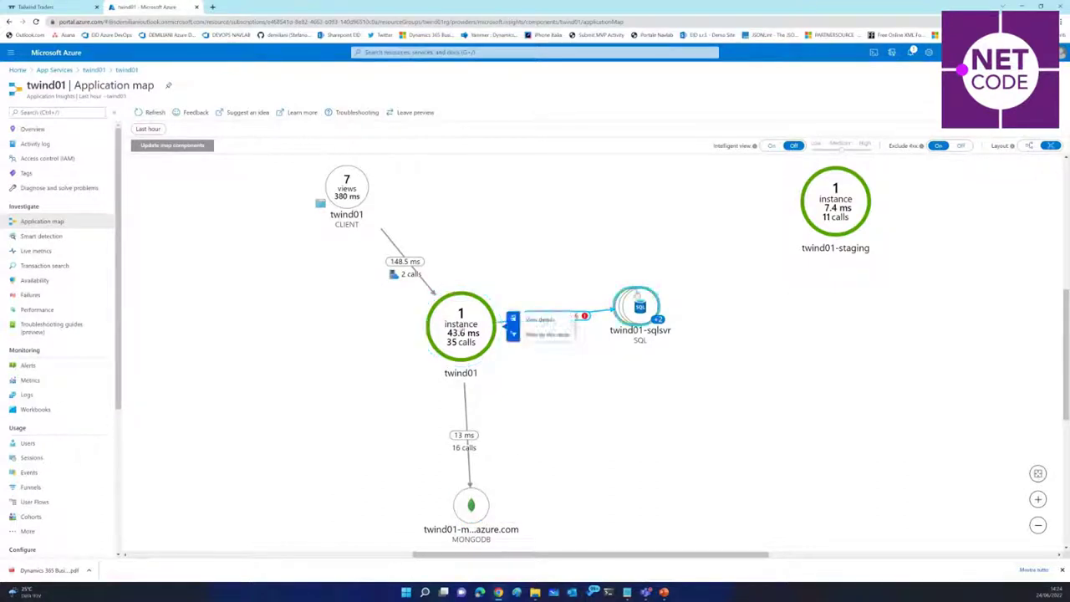
{"action": "mouse_move", "coordinate": [637, 308]}
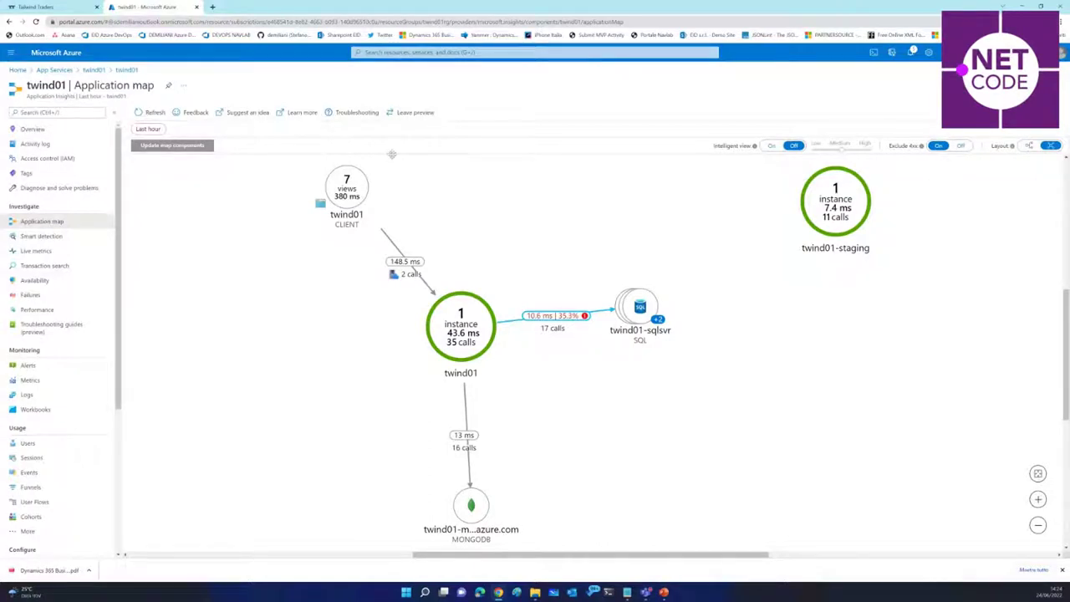
{"action": "mouse_move", "coordinate": [836, 234]}
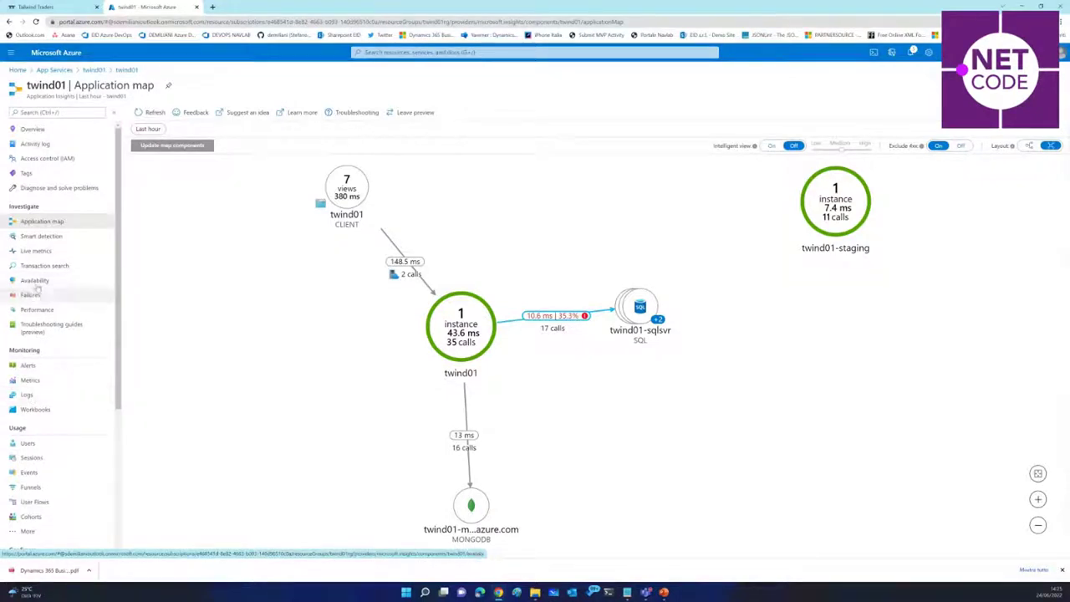
Step: Try to upload two photos from the Teams_Wallpapers folder on the storefront's Home Appliances page, and return to the store's home page
{"action": "left_click", "coordinate": [60, 8]}
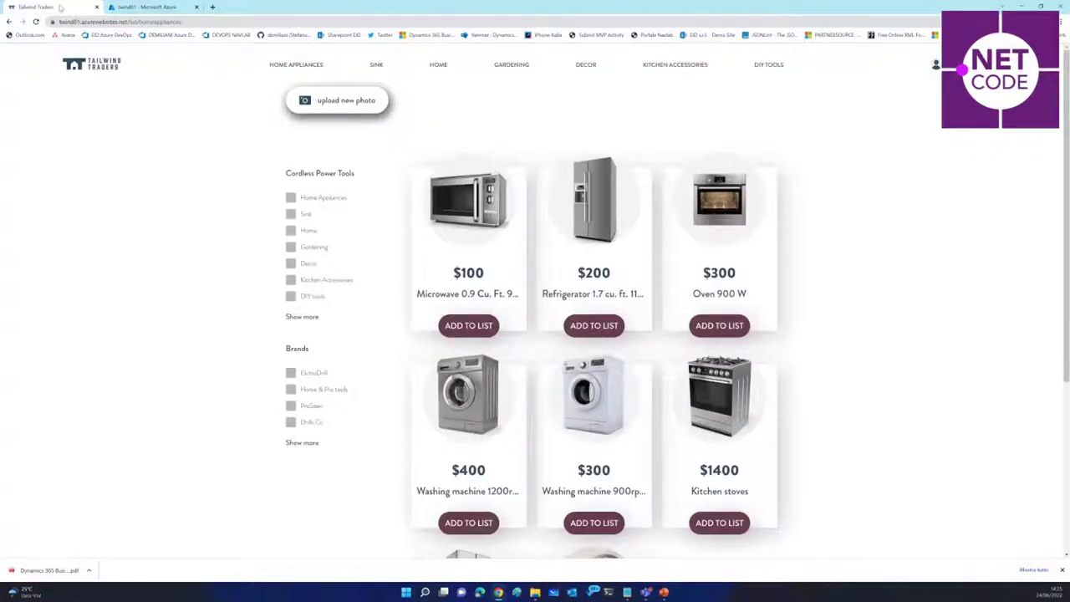
{"action": "left_click", "coordinate": [355, 102]}
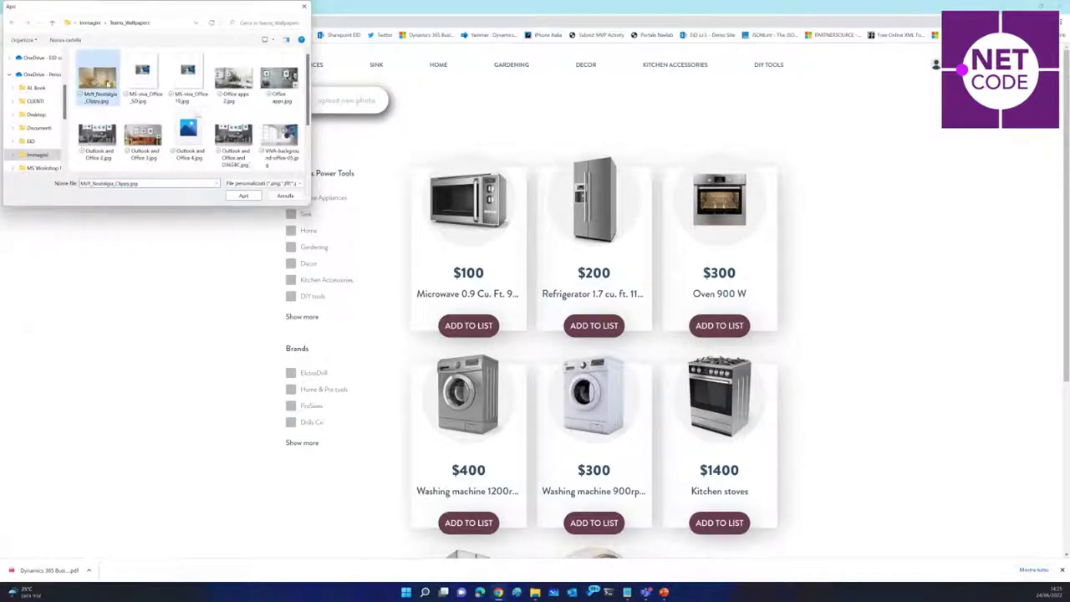
{"action": "left_click", "coordinate": [285, 195]}
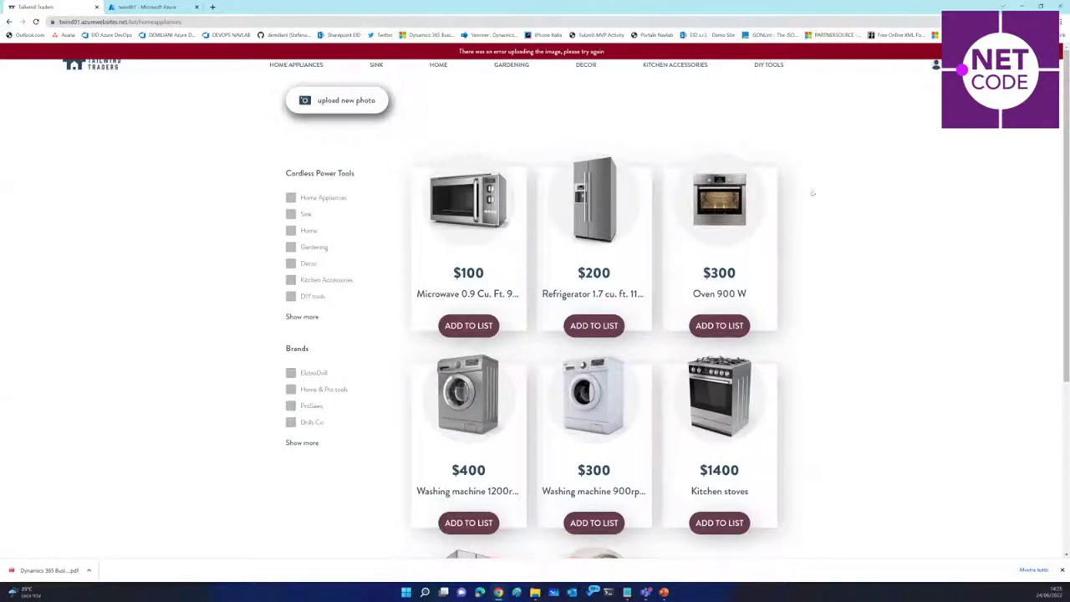
{"action": "left_click", "coordinate": [357, 101]}
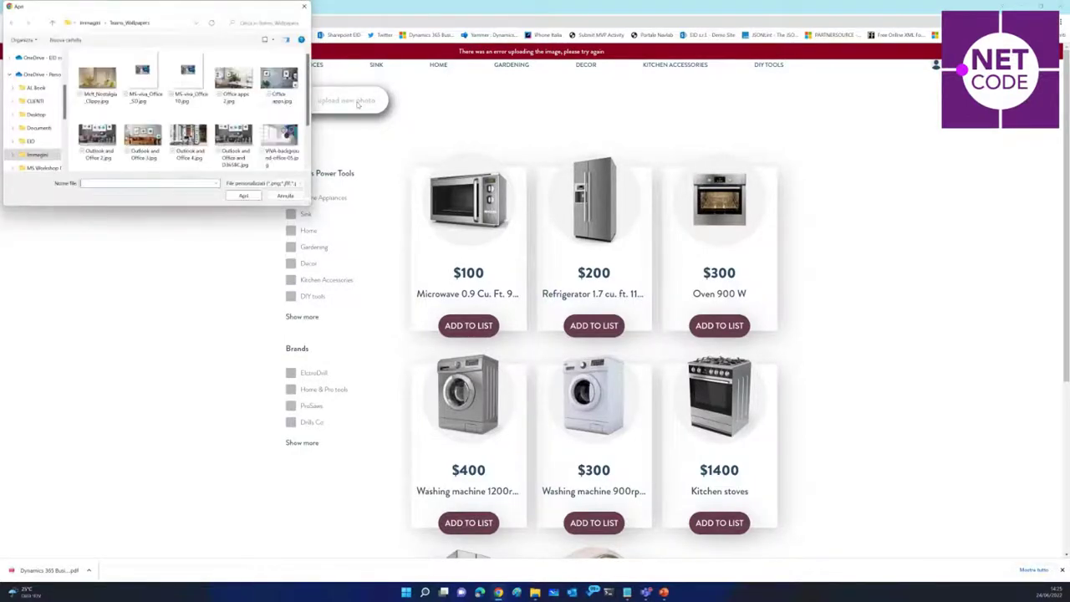
{"action": "left_click", "coordinate": [158, 92]}
{"action": "left_click", "coordinate": [254, 197]}
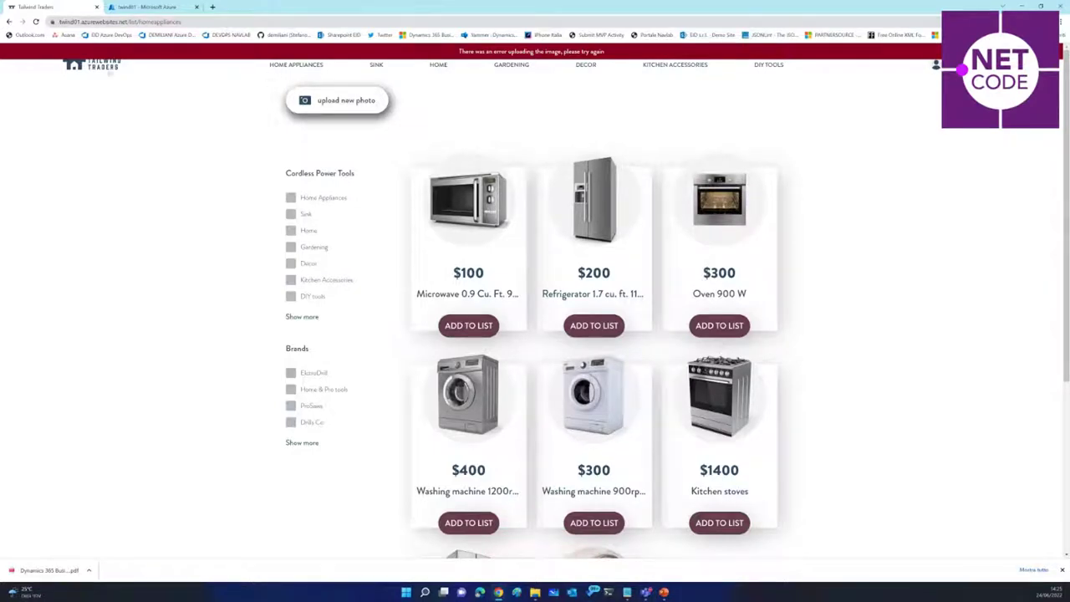
{"action": "left_click", "coordinate": [109, 71]}
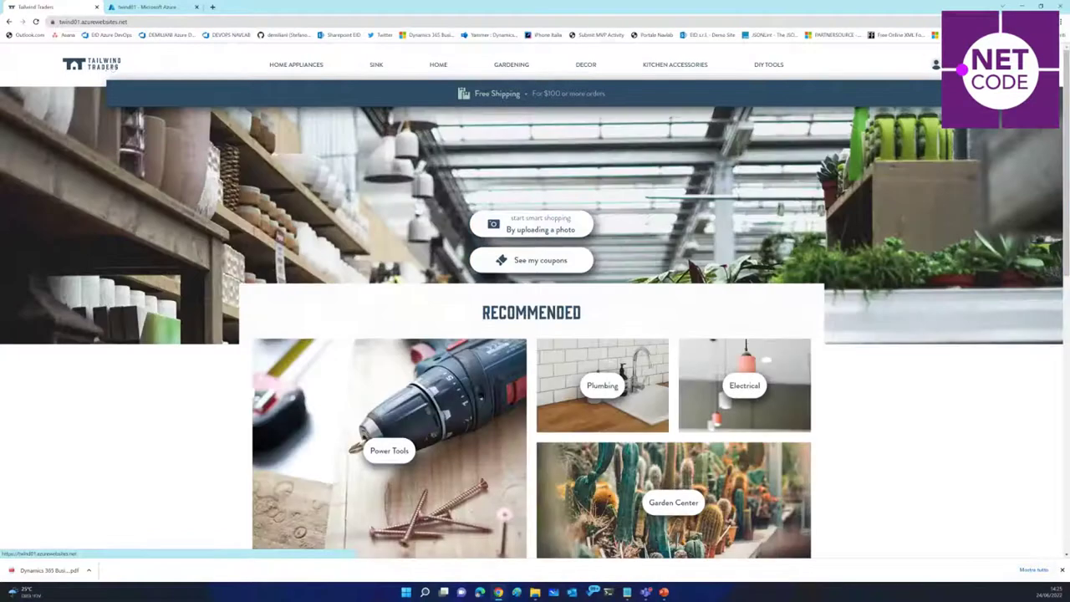
Step: Return to the Azure portal, open the Failures page of twind01 and select the POST ImageClassifier/PostImage operation
{"action": "left_click", "coordinate": [155, 7]}
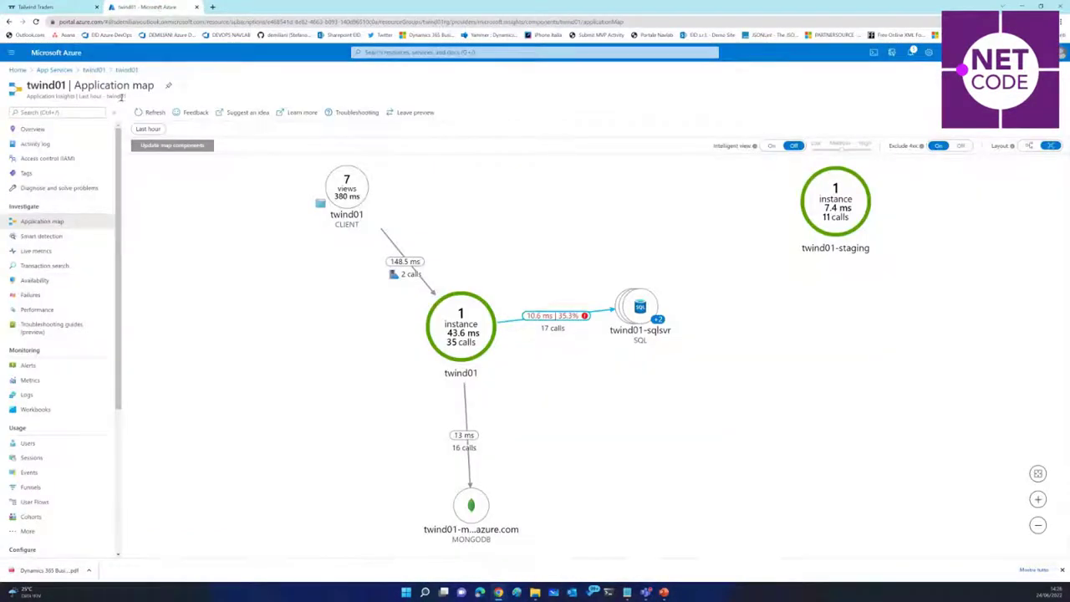
{"action": "left_click", "coordinate": [31, 296]}
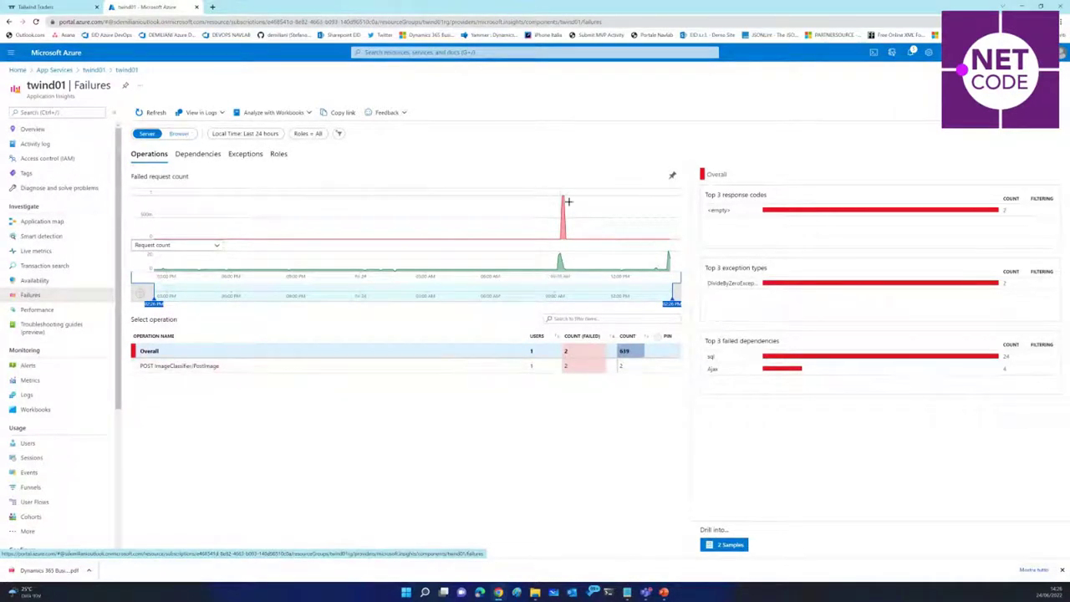
{"action": "left_click", "coordinate": [196, 366]}
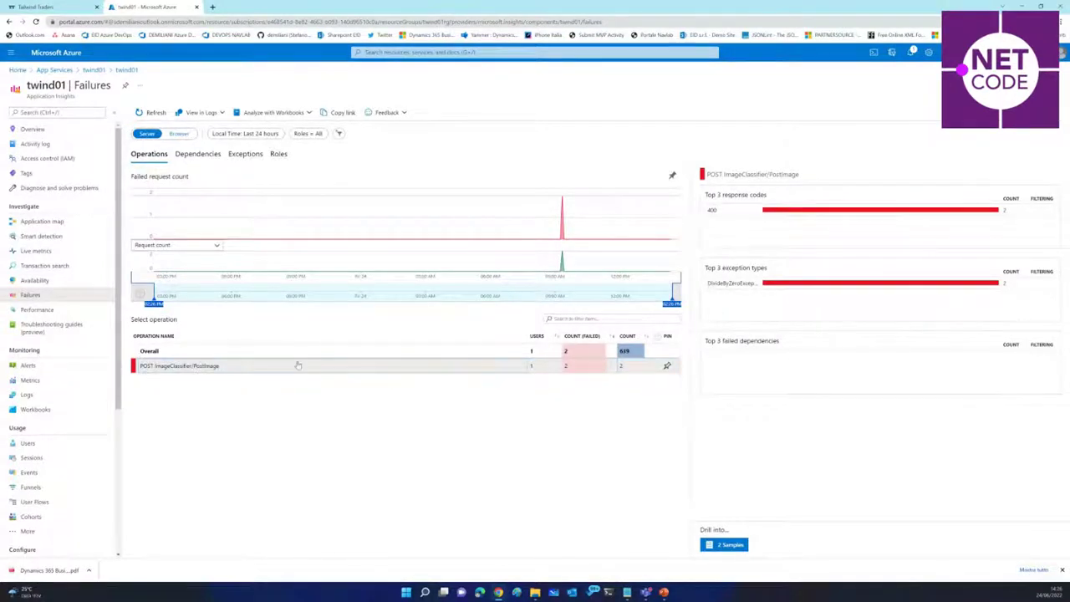
{"action": "left_click", "coordinate": [183, 369]}
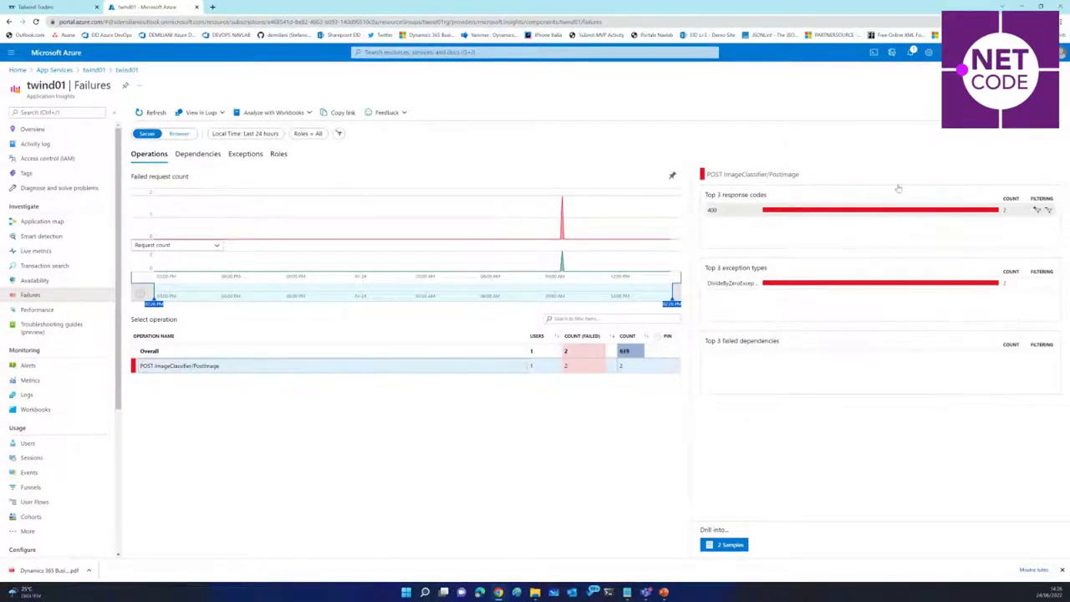
Step: Drill into the DivideByZeroException, open the 9:27:46 AM sample's end-to-end transaction details and examine its failed method and call stack
{"action": "left_click", "coordinate": [740, 284]}
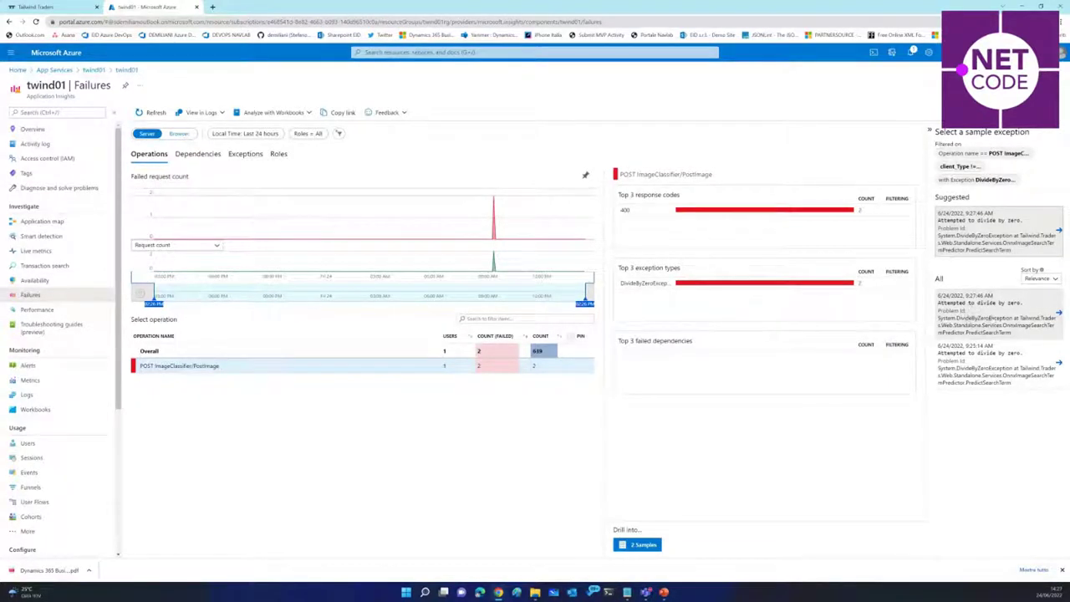
{"action": "left_click", "coordinate": [992, 319]}
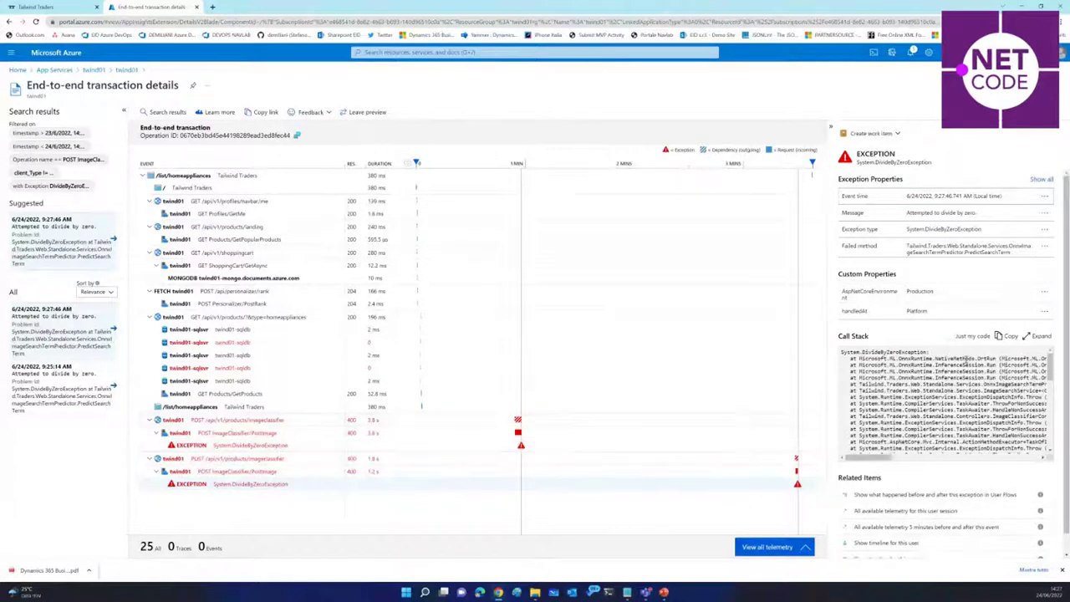
{"action": "mouse_move", "coordinate": [1049, 362]}
{"action": "left_mouse_down"}
{"action": "mouse_move", "coordinate": [1050, 421]}
{"action": "mouse_move", "coordinate": [1051, 351]}
{"action": "left_mouse_up"}
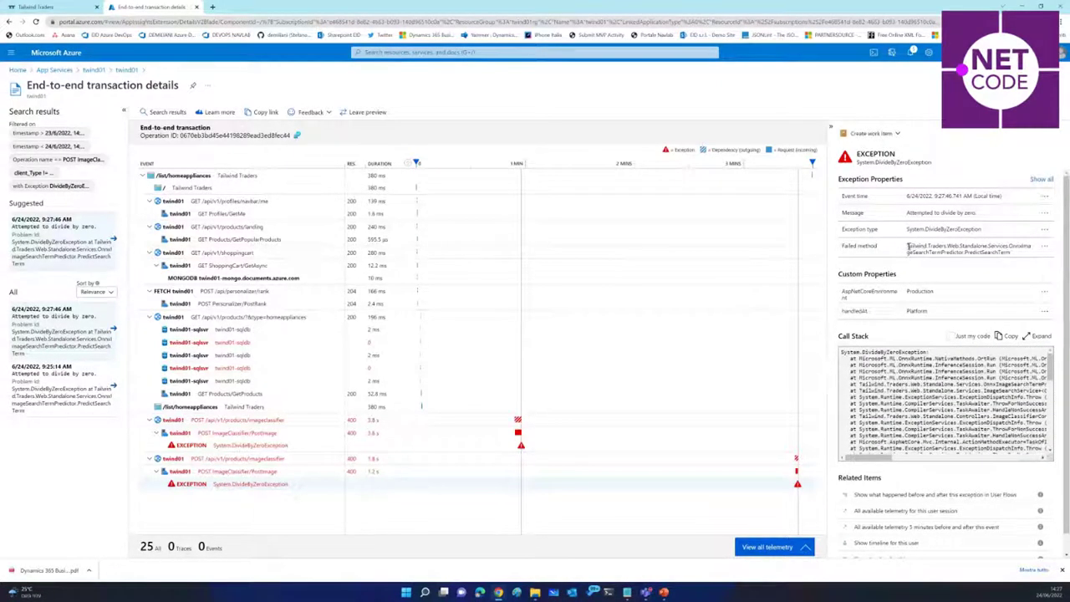
Step: Examine the DivideByZeroException's failed method, exception type and related items in the transaction details
{"action": "left_click_drag", "start_coordinate": [908, 245], "coordinate": [980, 252]}
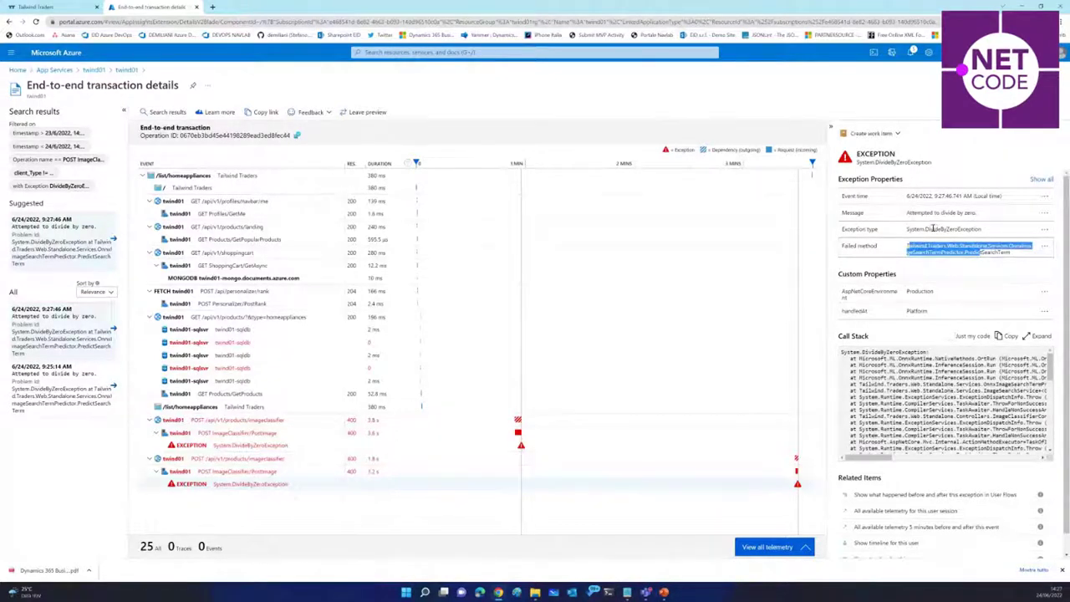
{"action": "left_click_drag", "start_coordinate": [933, 228], "coordinate": [971, 229]}
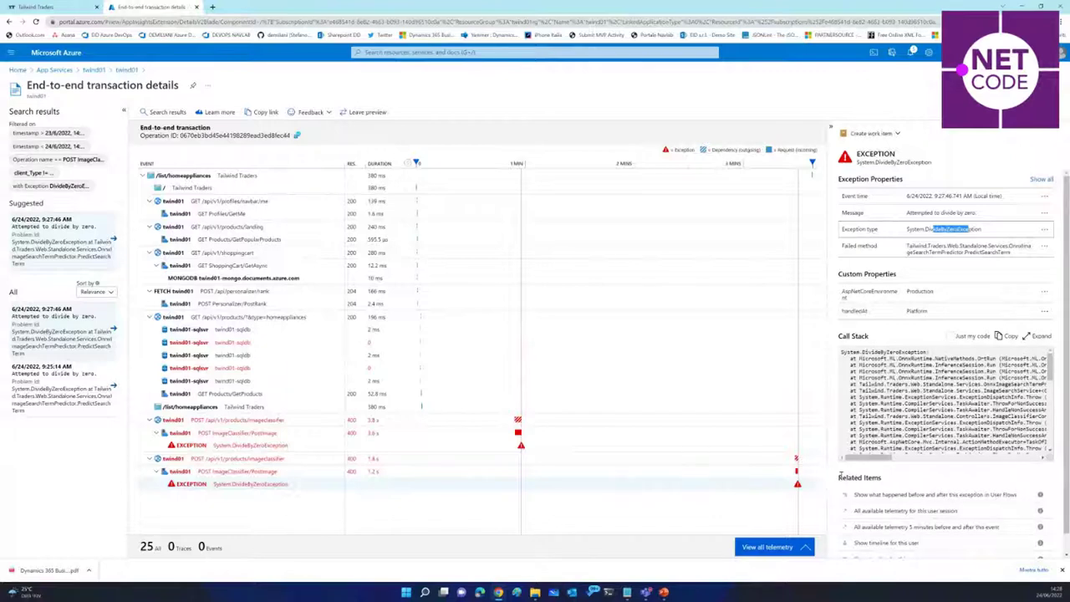
{"action": "scroll", "coordinate": [850, 473], "scroll_direction": "down", "scroll_amount": 2}
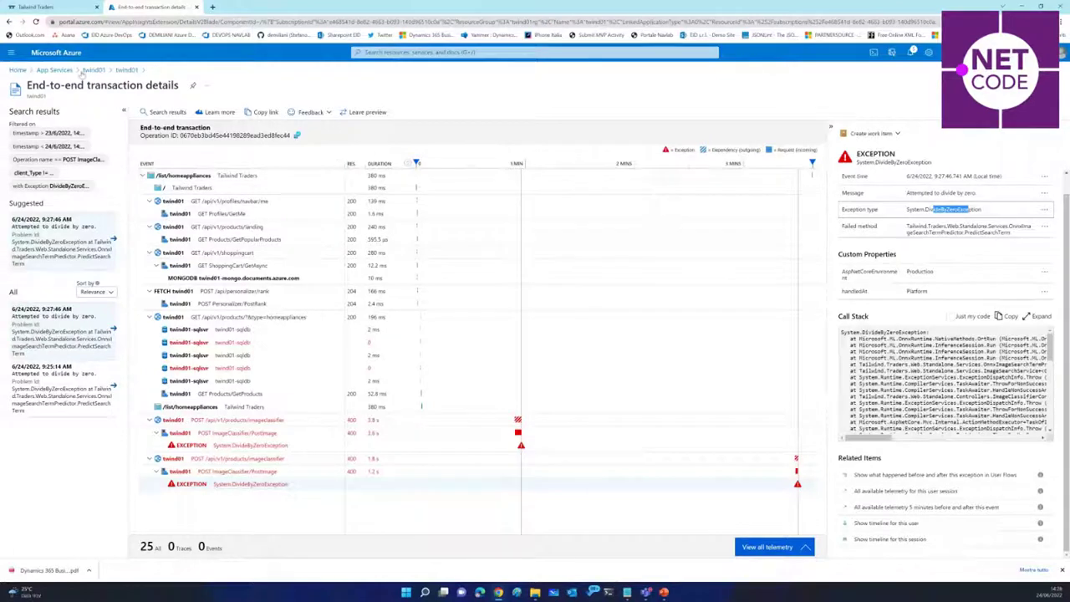
Step: Go back to the twind01 app service, view its Application Insights data, and open Logs with the sample queries dialog dismissed
{"action": "left_click", "coordinate": [93, 72]}
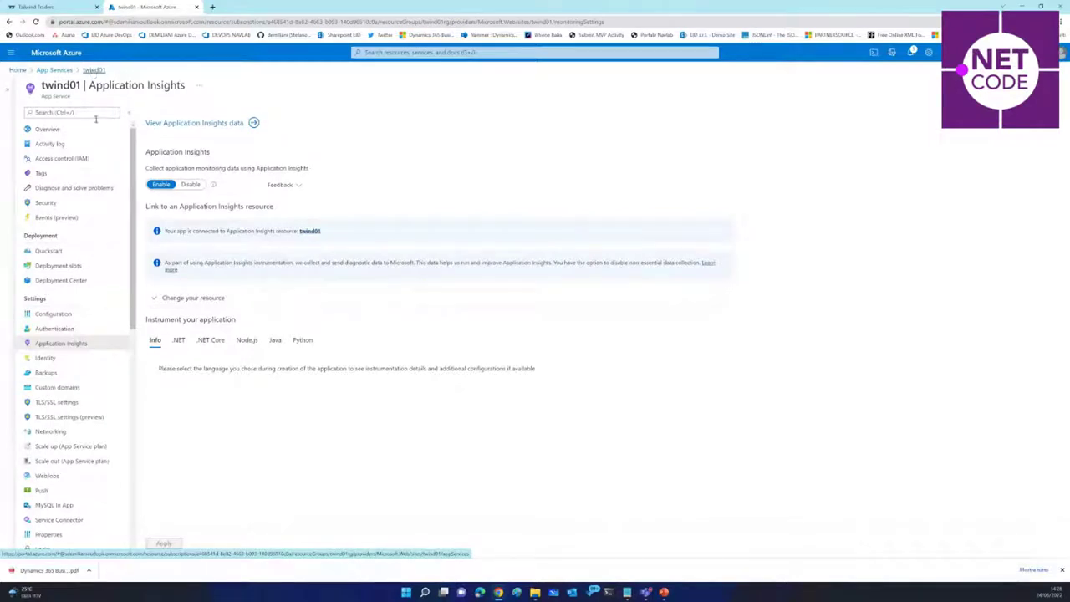
{"action": "scroll", "coordinate": [103, 226], "scroll_direction": "down", "scroll_amount": 3}
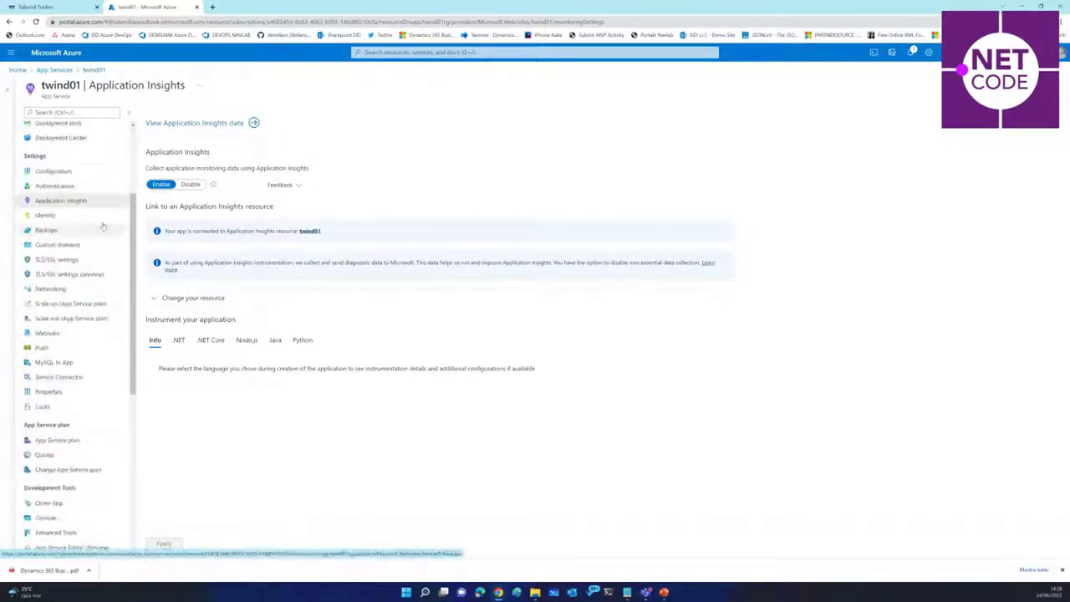
{"action": "scroll", "coordinate": [103, 227], "scroll_direction": "up", "scroll_amount": 3}
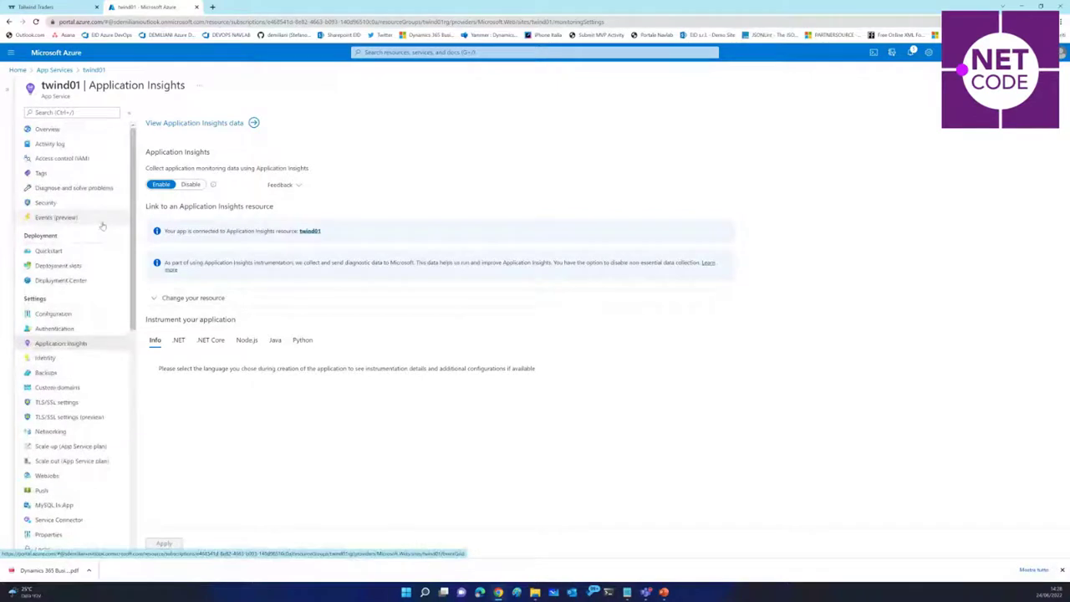
{"action": "left_click", "coordinate": [214, 126]}
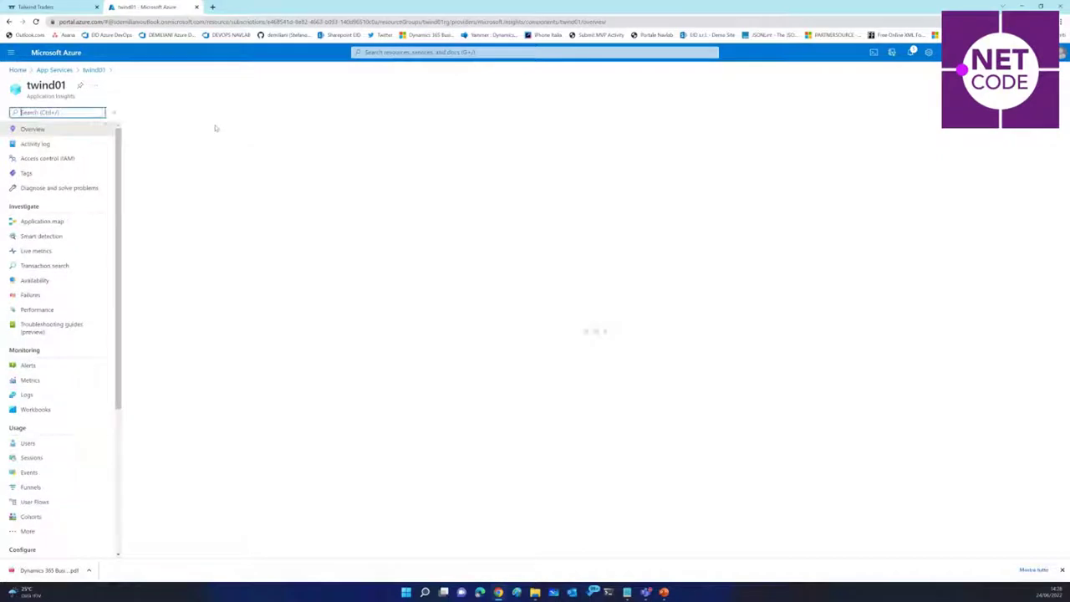
{"action": "scroll", "coordinate": [74, 305], "scroll_direction": "down", "scroll_amount": 2}
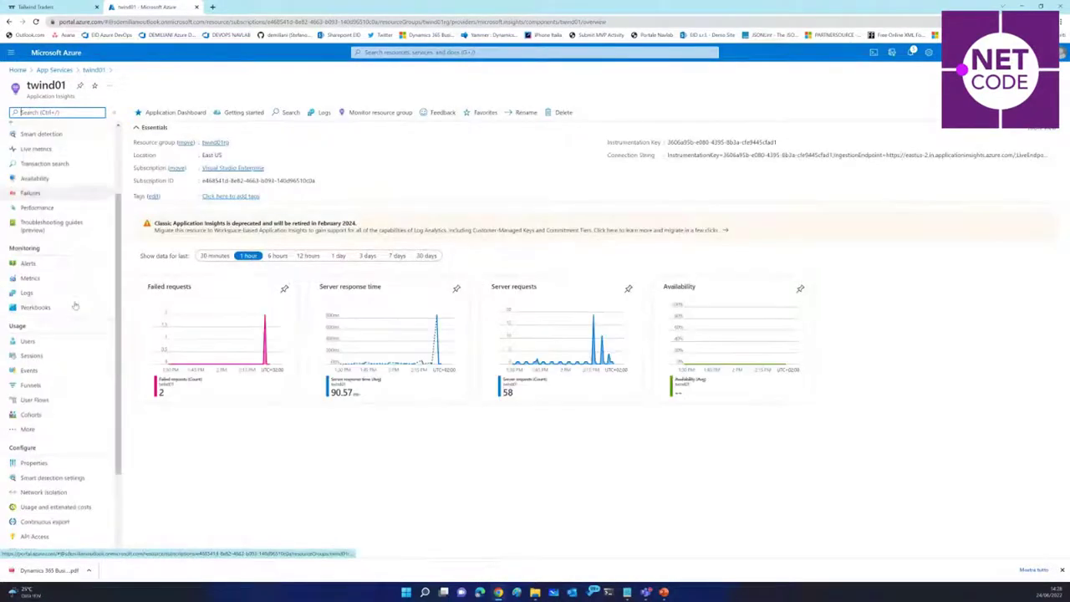
{"action": "scroll", "coordinate": [75, 306], "scroll_direction": "up", "scroll_amount": 2}
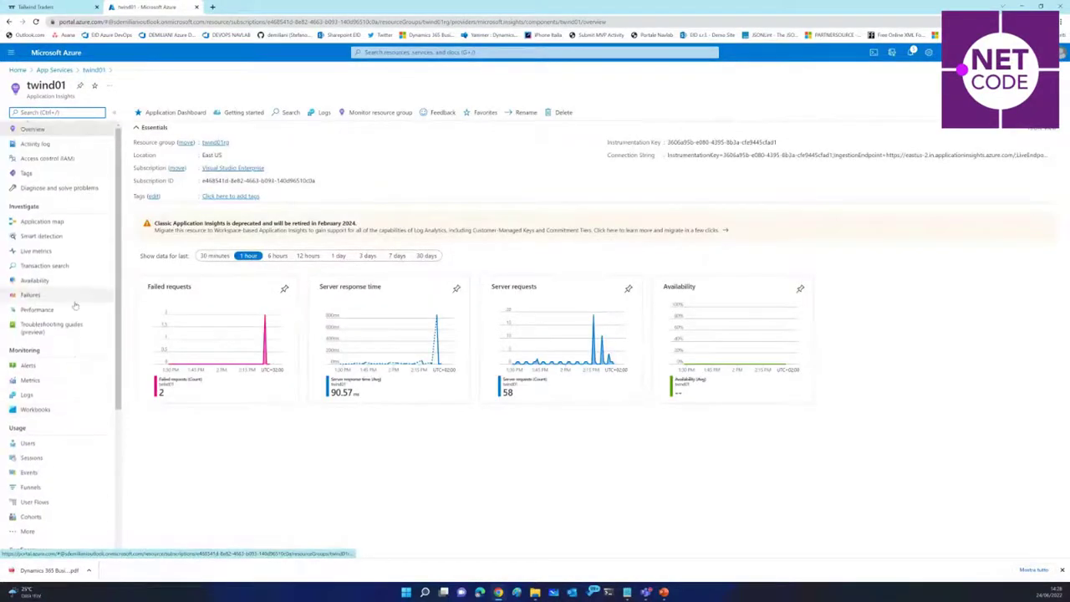
{"action": "left_click", "coordinate": [27, 395]}
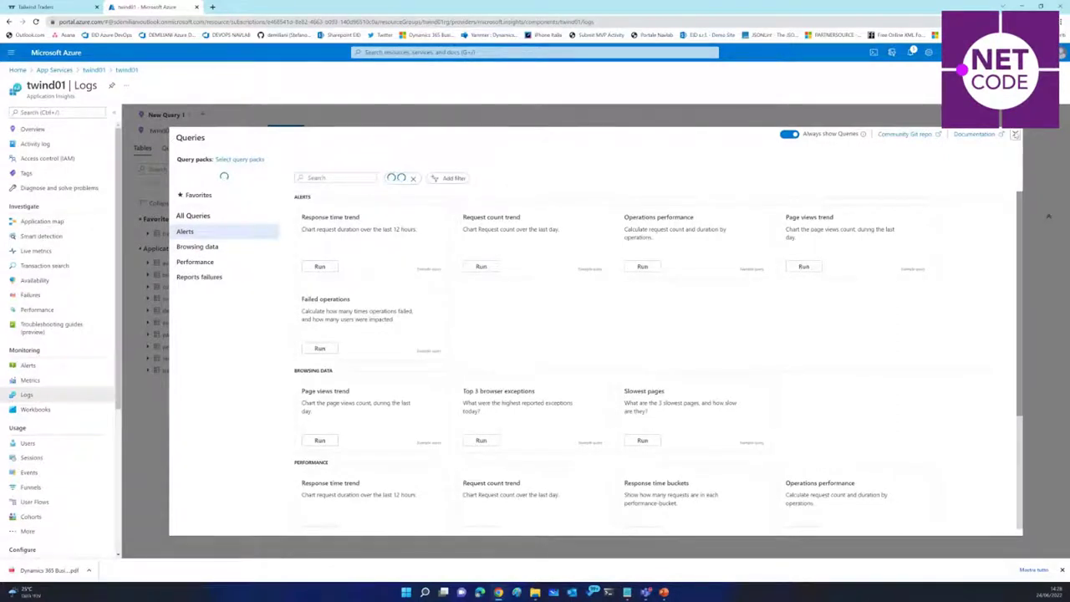
{"action": "left_click", "coordinate": [1015, 134]}
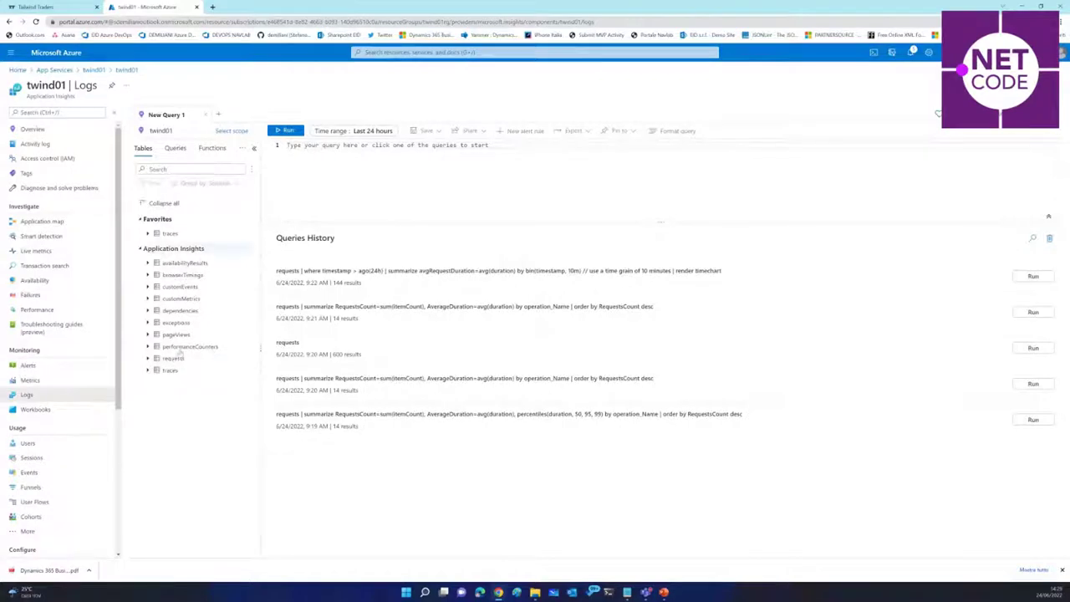
Step: Query the requests table for the last 24 hours by entering and running "requests"
{"action": "mouse_move", "coordinate": [179, 361]}
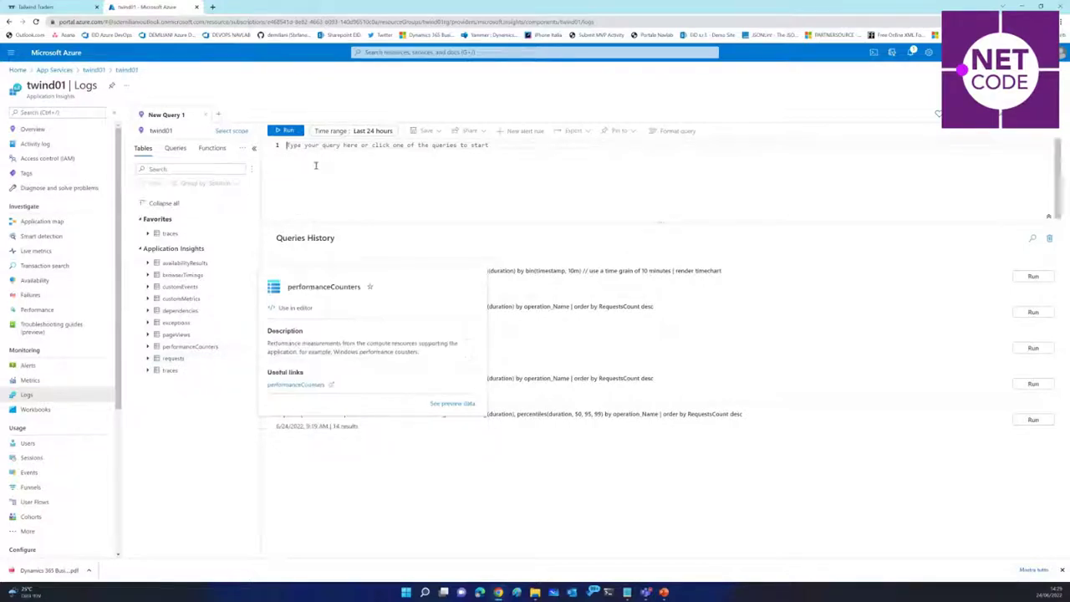
{"action": "type", "text": "requests"}
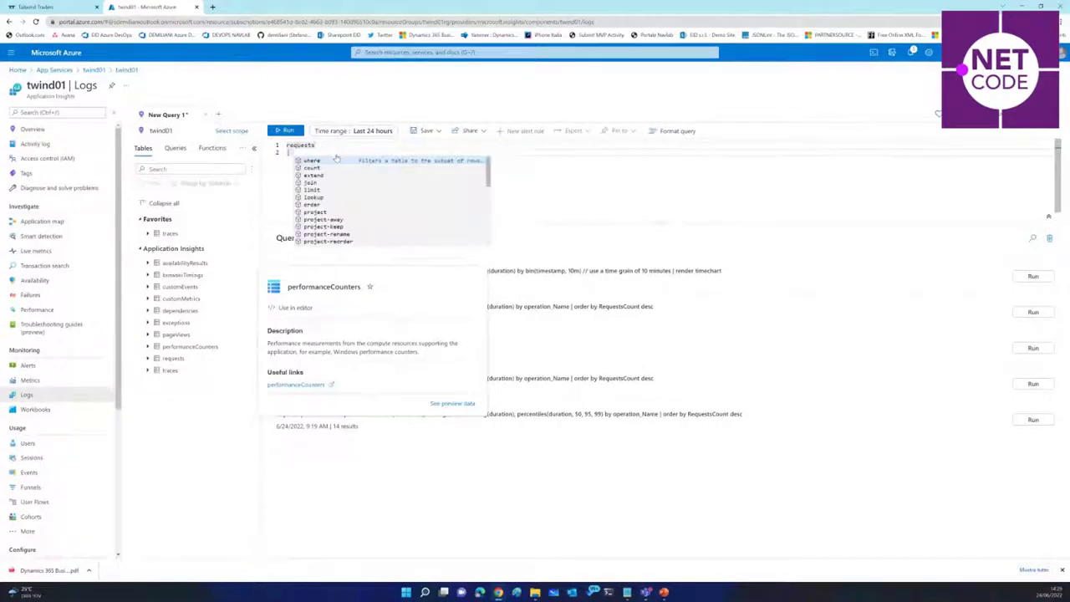
{"action": "key", "text": "Return"}
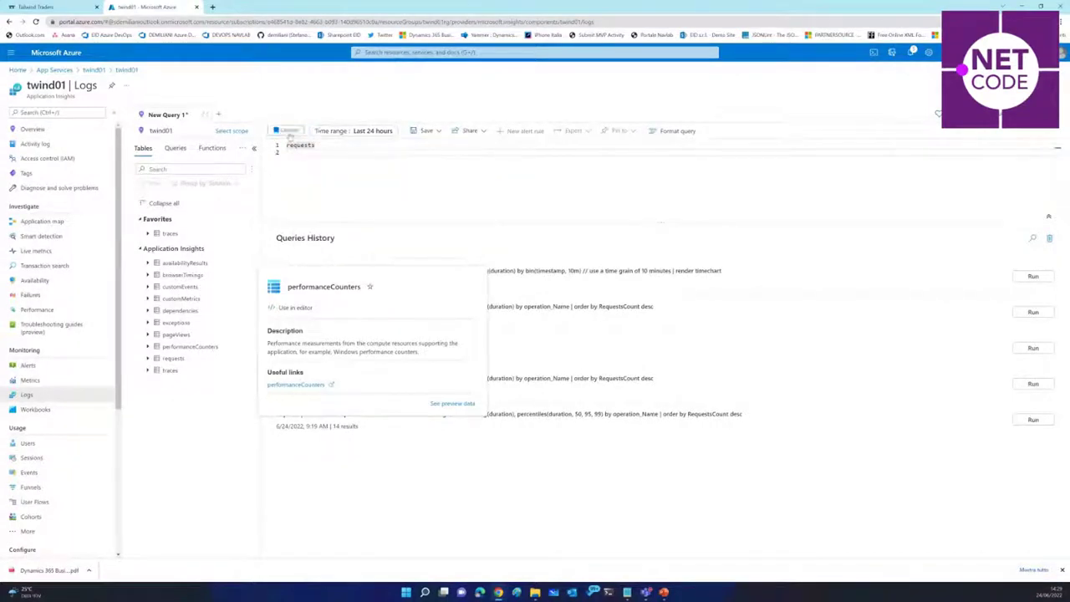
{"action": "left_click", "coordinate": [287, 131]}
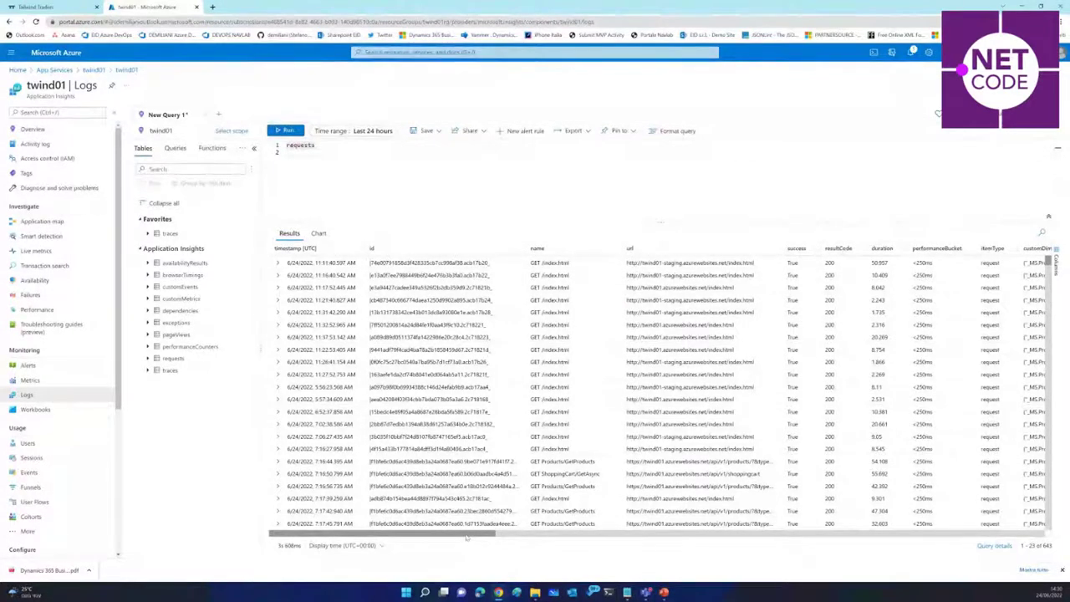
Step: Examine all columns of the requests results, from timestamp and url to client location, cloud_RoleName and itemCount
{"action": "left_click_drag", "start_coordinate": [467, 537], "coordinate": [510, 539]}
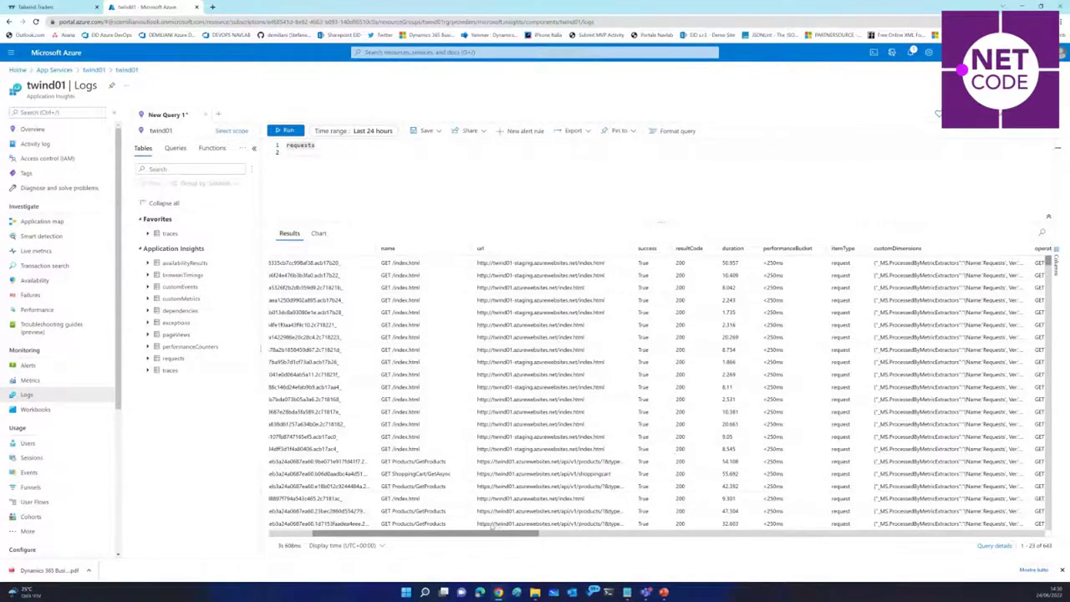
{"action": "left_click_drag", "start_coordinate": [497, 533], "coordinate": [616, 539]}
{"action": "scroll", "coordinate": [762, 519], "scroll_direction": "left", "scroll_amount": 10}
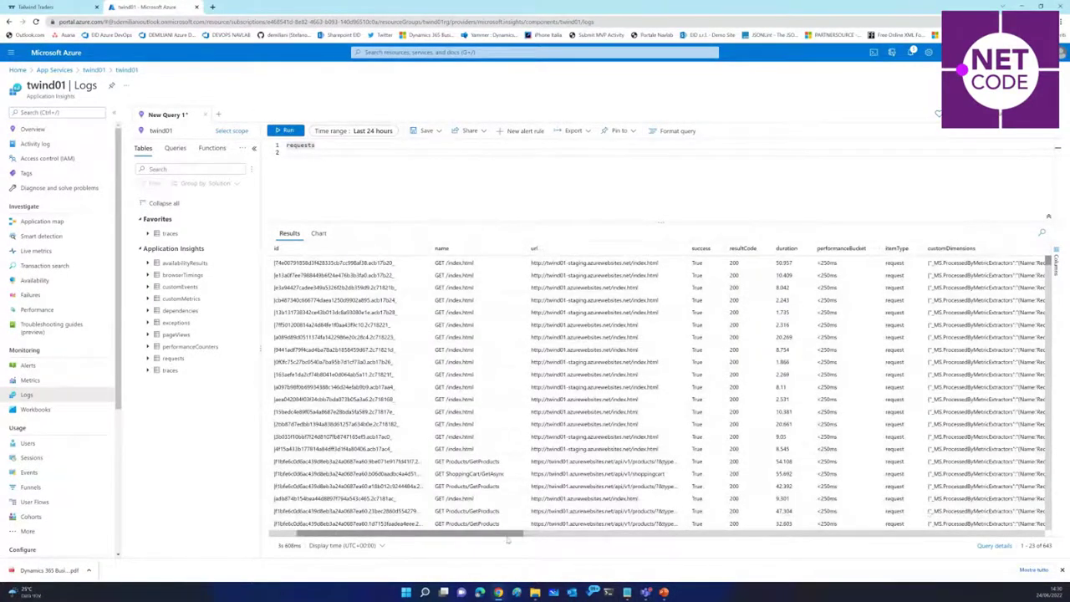
{"action": "scroll", "coordinate": [508, 535], "scroll_direction": "right", "scroll_amount": 10}
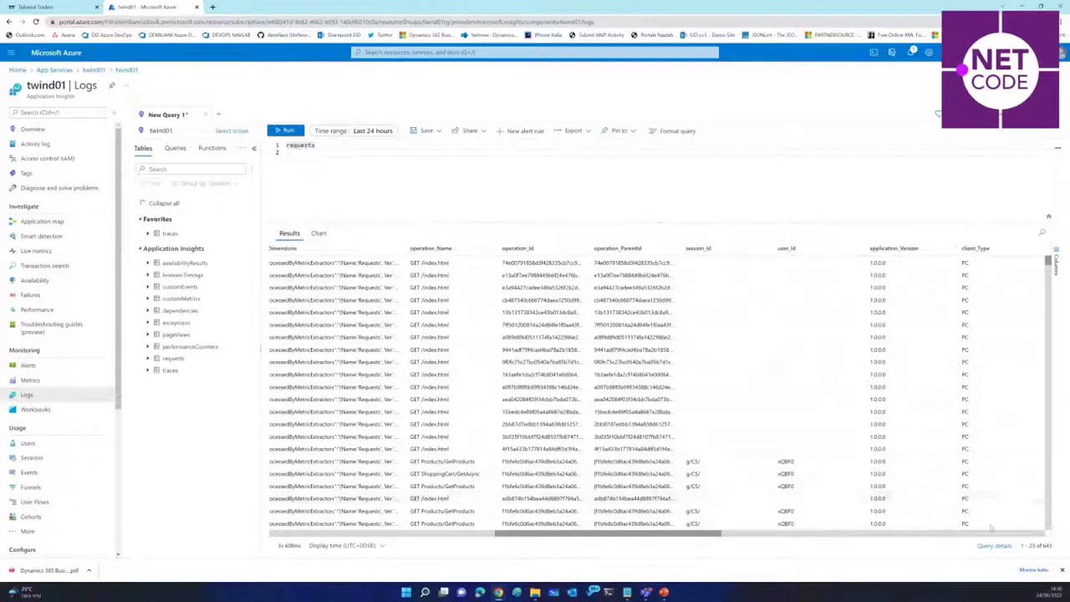
{"action": "scroll", "coordinate": [1003, 326], "scroll_direction": "right", "scroll_amount": 10}
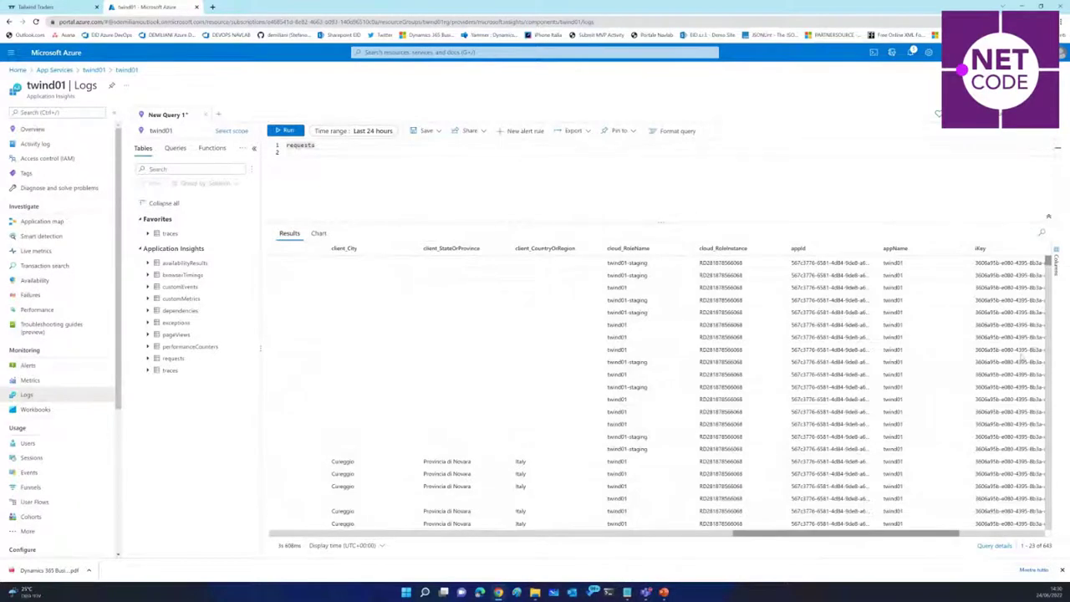
{"action": "scroll", "coordinate": [1041, 276], "scroll_direction": "right", "scroll_amount": 5}
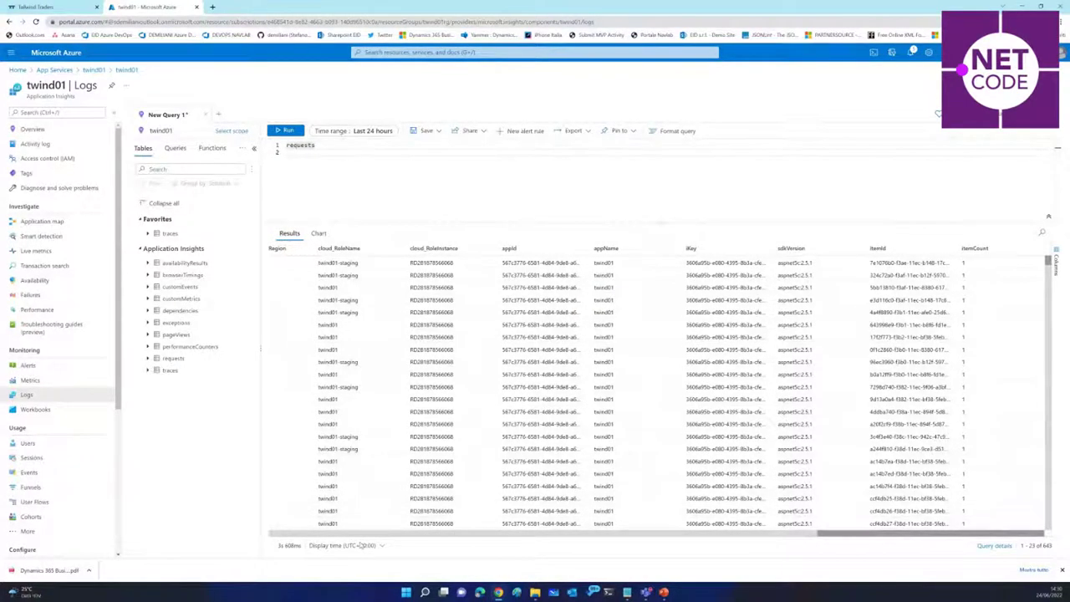
{"action": "scroll", "coordinate": [361, 544], "scroll_direction": "left", "scroll_amount": 5}
{"action": "scroll", "coordinate": [298, 542], "scroll_direction": "left", "scroll_amount": 5}
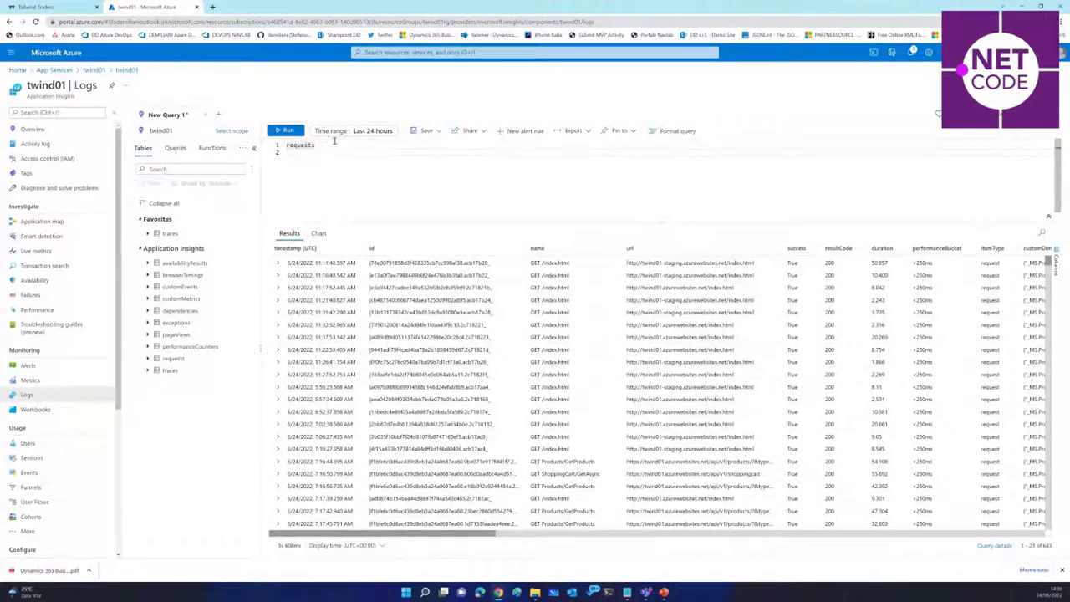
Step: Extend the query with "| summarize RequestsCount=sum(itemCount), AverageDuration=avg(duration) by operation_Name | order by RequestsCount desc" and run it in full
{"action": "left_click", "coordinate": [336, 148]}
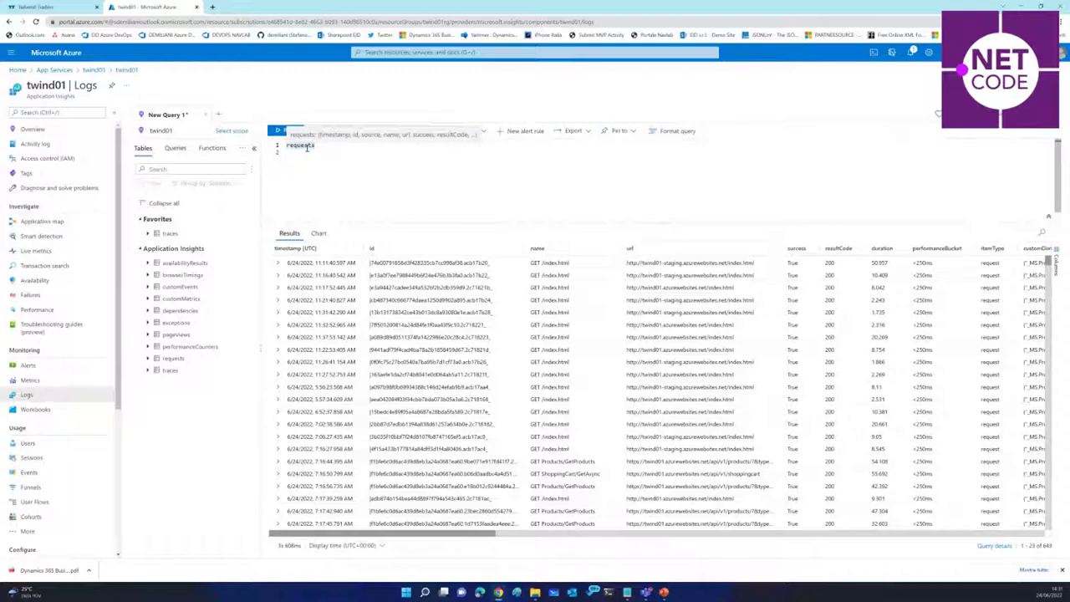
{"action": "type", "text": "| summarize RequestsCount=sum(itemCount), AverageDuration=avg(duration) by operation_Name | order by RequestsCount desc"}
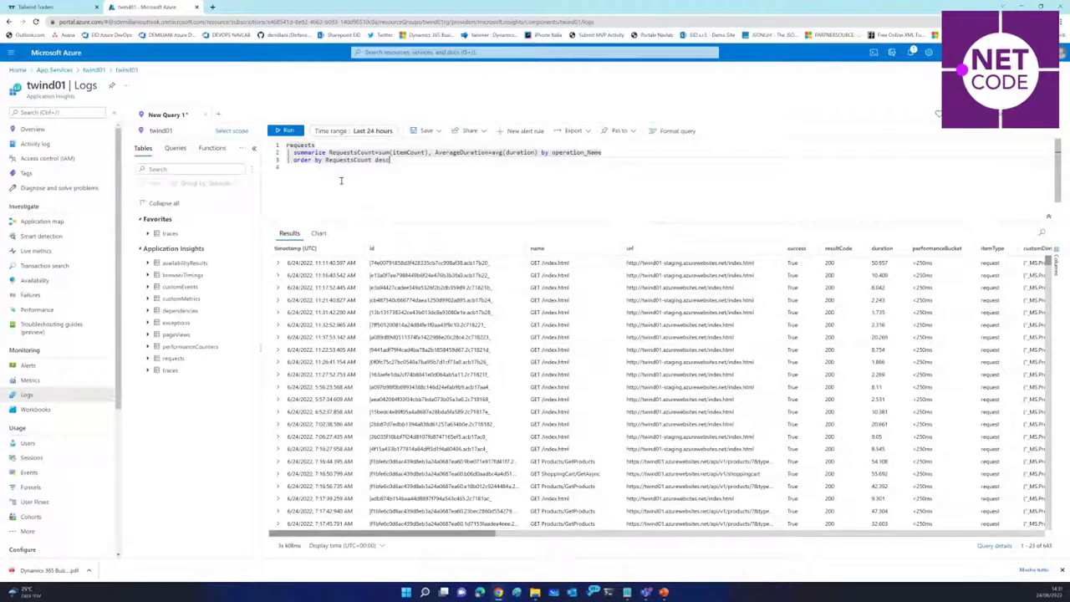
{"action": "left_click_drag", "start_coordinate": [320, 145], "coordinate": [287, 147]}
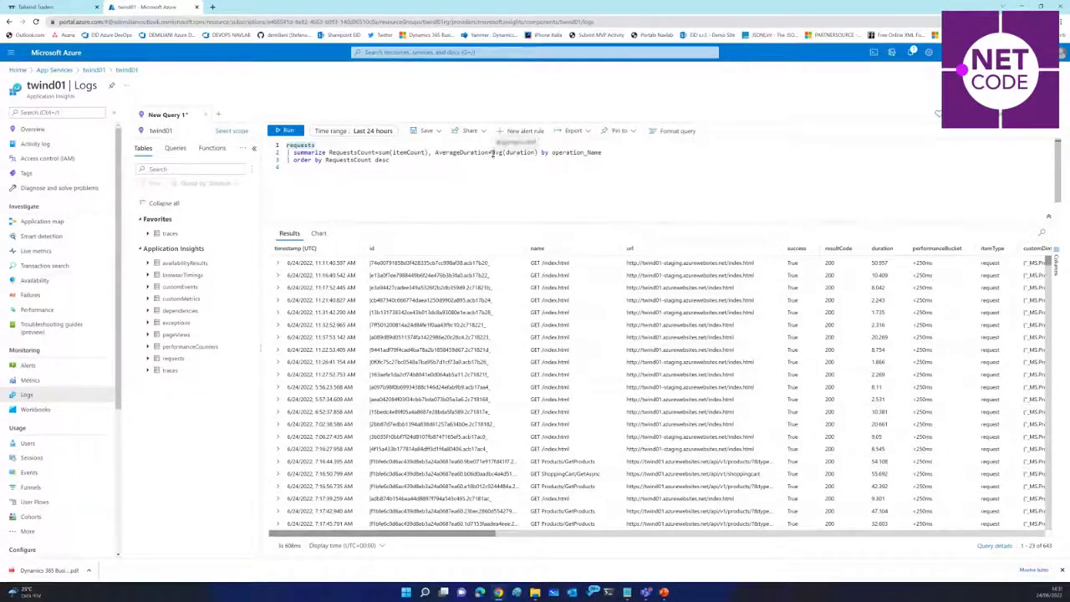
{"action": "left_click", "coordinate": [536, 152]}
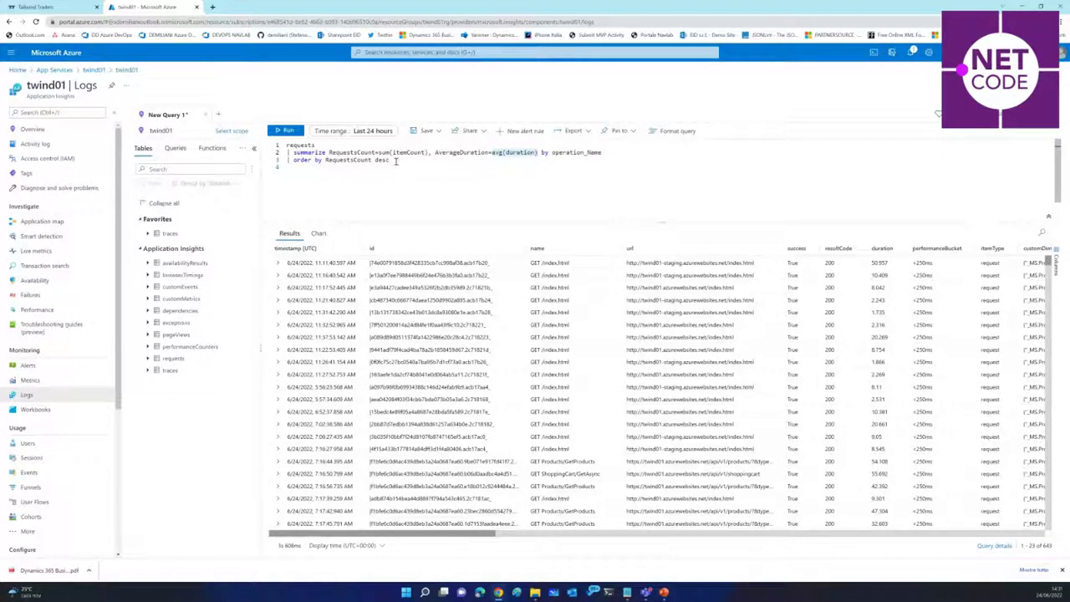
{"action": "left_click", "coordinate": [287, 131]}
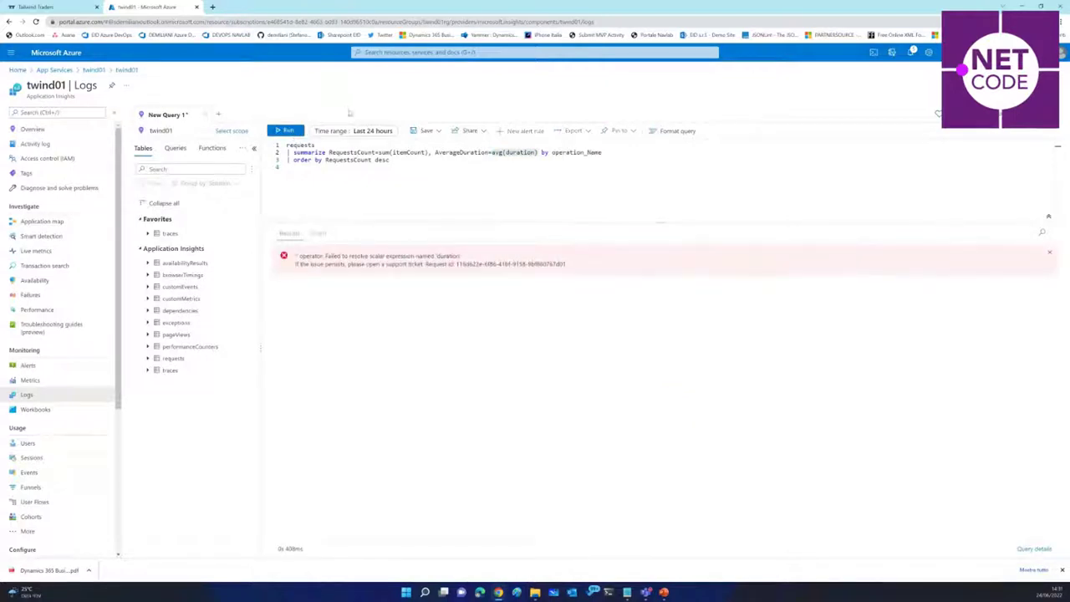
{"action": "left_click", "coordinate": [286, 144]}
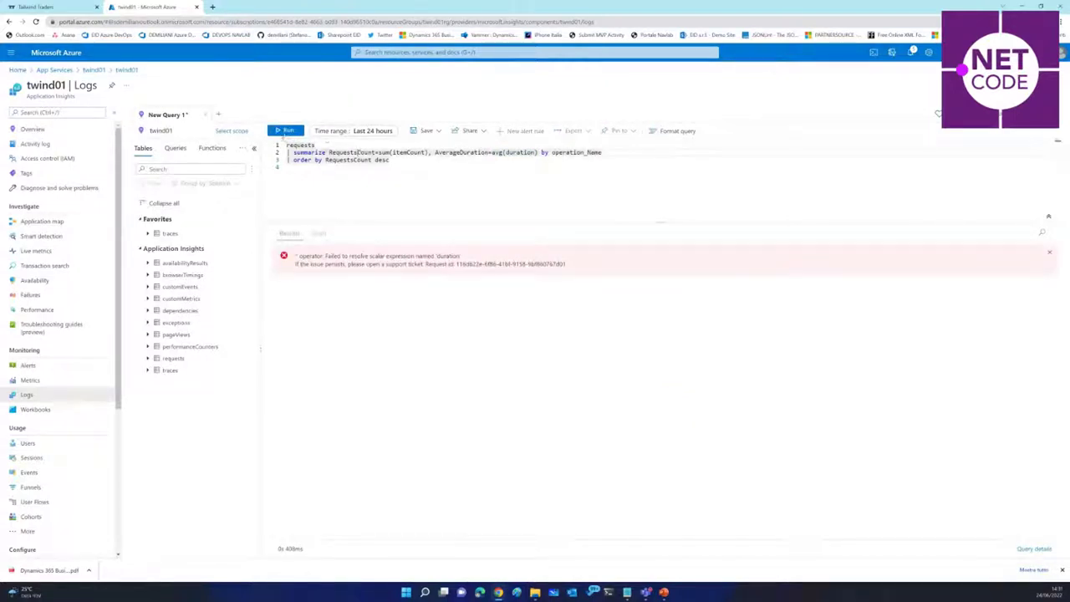
{"action": "left_click", "coordinate": [286, 131]}
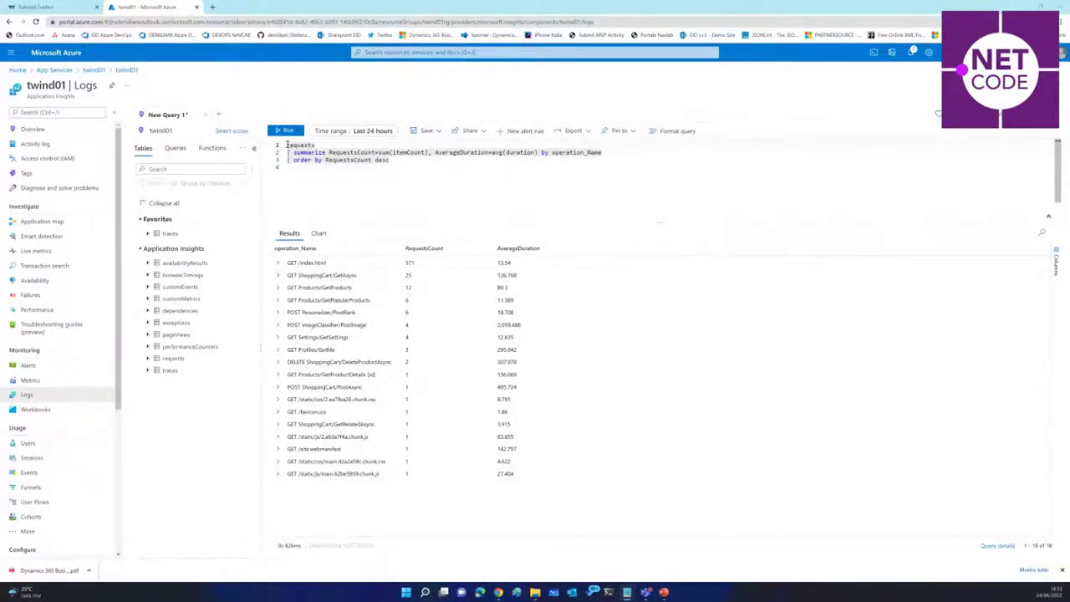
Step: Replace the query, line by line, with "requests | where timestamp > ago(24h) | summarize avgRequestDuration=avg(duration) by bin(timestamp, 10m) // use a time grain of 10 minutes | render timechart"
{"action": "mouse_move", "coordinate": [292, 149]}
{"action": "left_click_drag", "start_coordinate": [294, 152], "coordinate": [406, 162]}
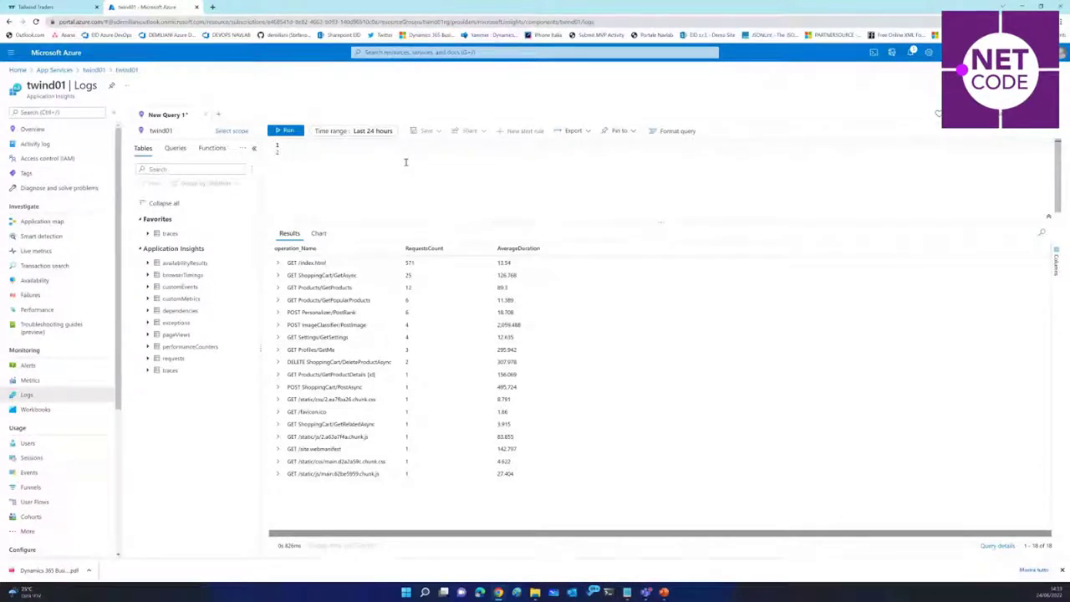
{"action": "type", "text": "requests | where timestamp > ago(24h) | summarize avgRequestDuration=avg(duration) by bin(timestamp, 10m) // use a time grain of 10 minutes | render timechart"}
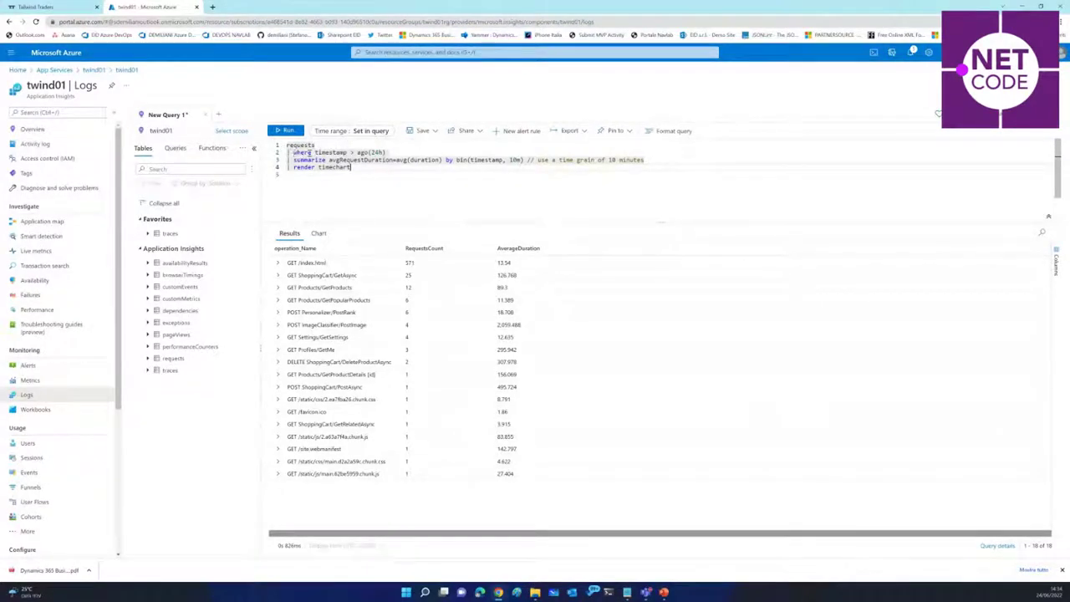
Step: Run the full 24-hour average request duration query with no text selected and inspect the highest peak on the time chart
{"action": "left_click", "coordinate": [393, 152]}
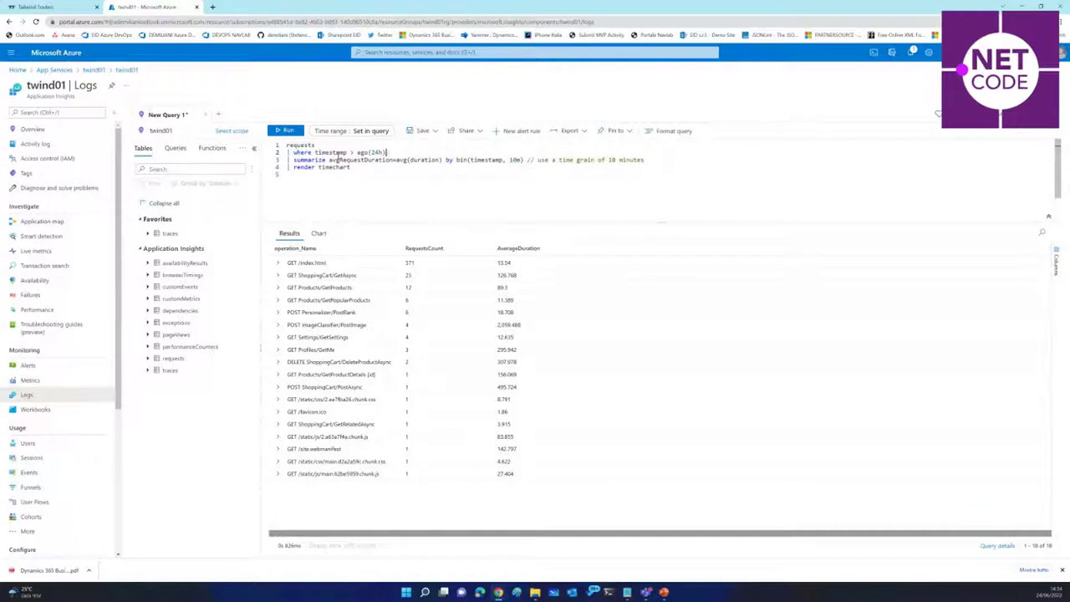
{"action": "double_click", "coordinate": [377, 152]}
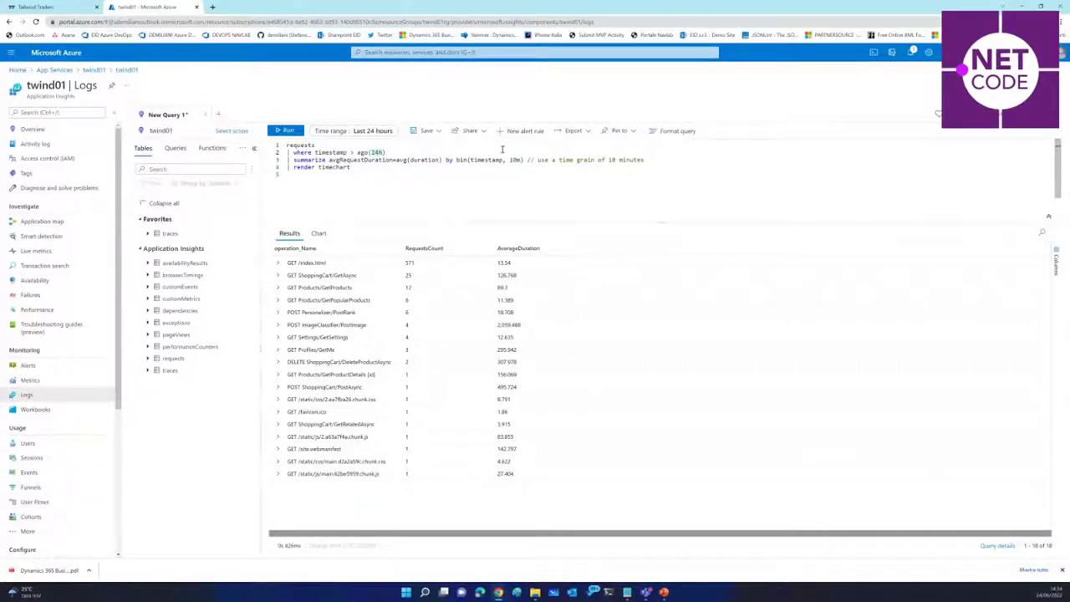
{"action": "double_click", "coordinate": [305, 167]}
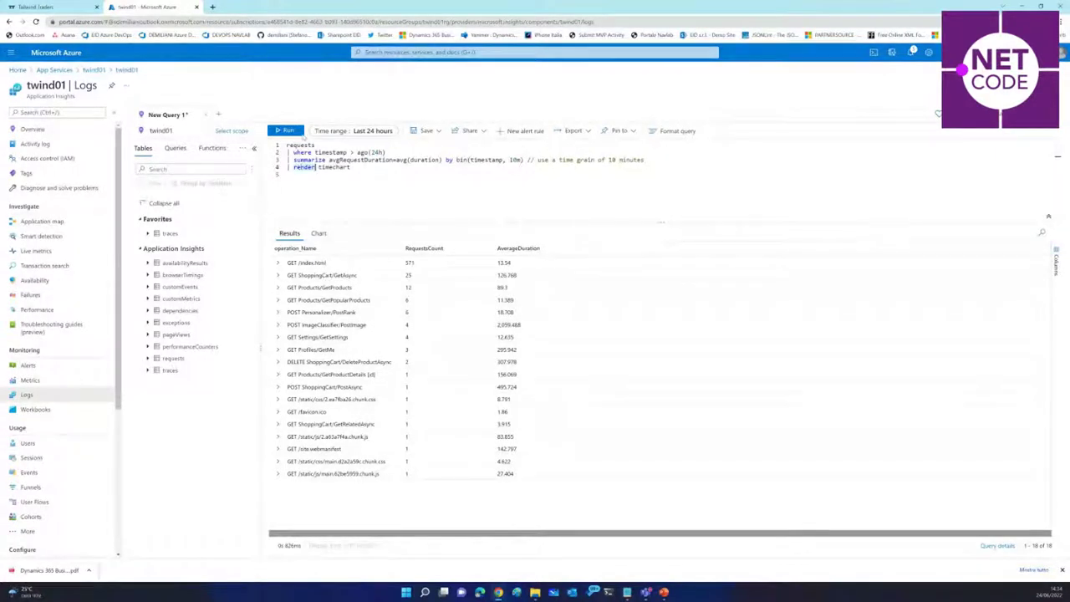
{"action": "left_click", "coordinate": [288, 131]}
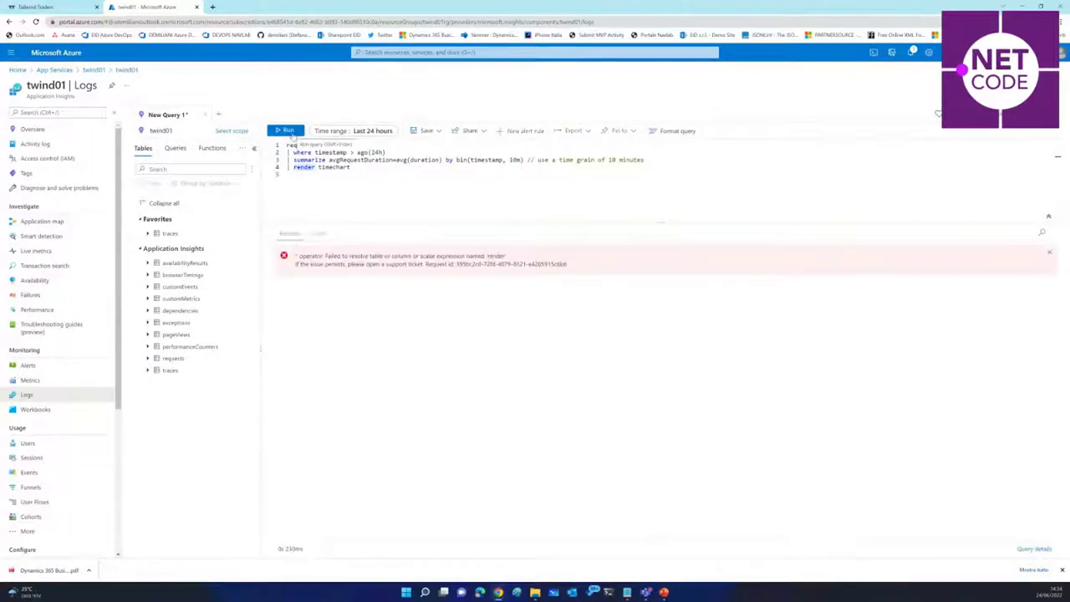
{"action": "left_click", "coordinate": [390, 146]}
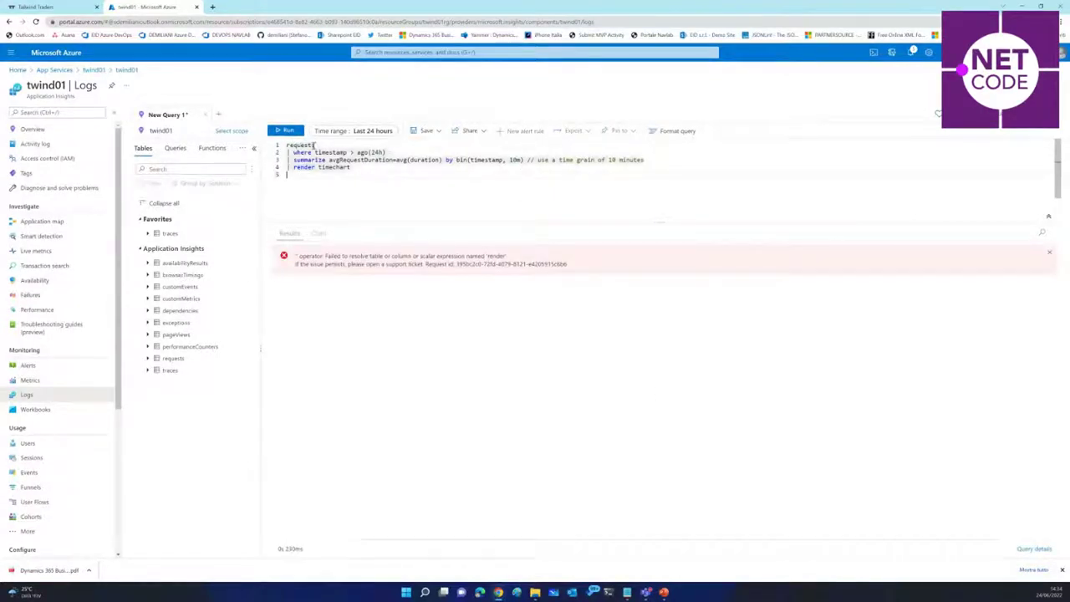
{"action": "left_click", "coordinate": [288, 131]}
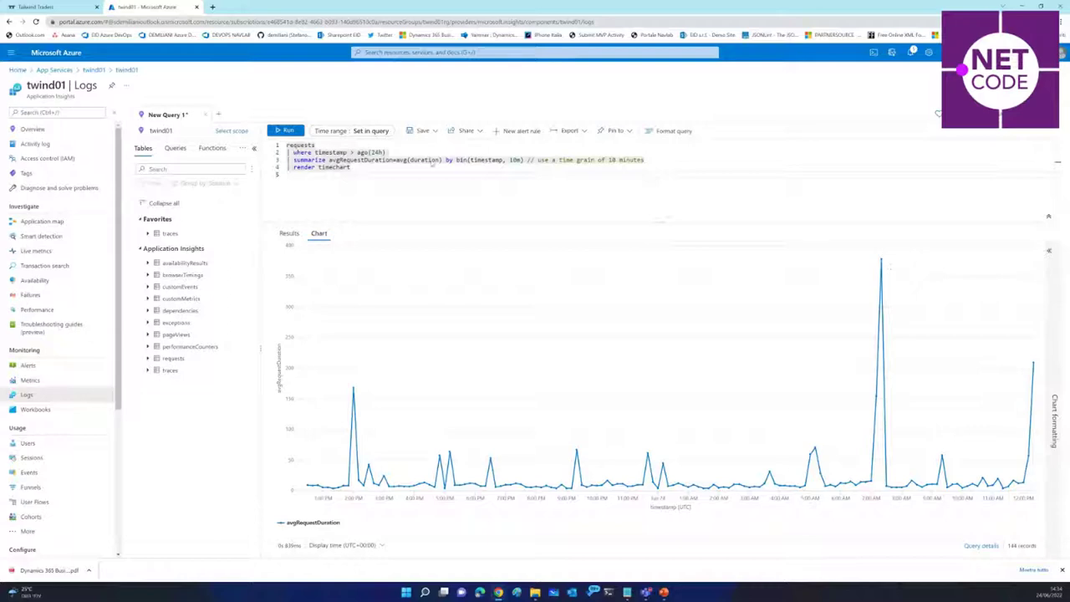
{"action": "mouse_move", "coordinate": [890, 266]}
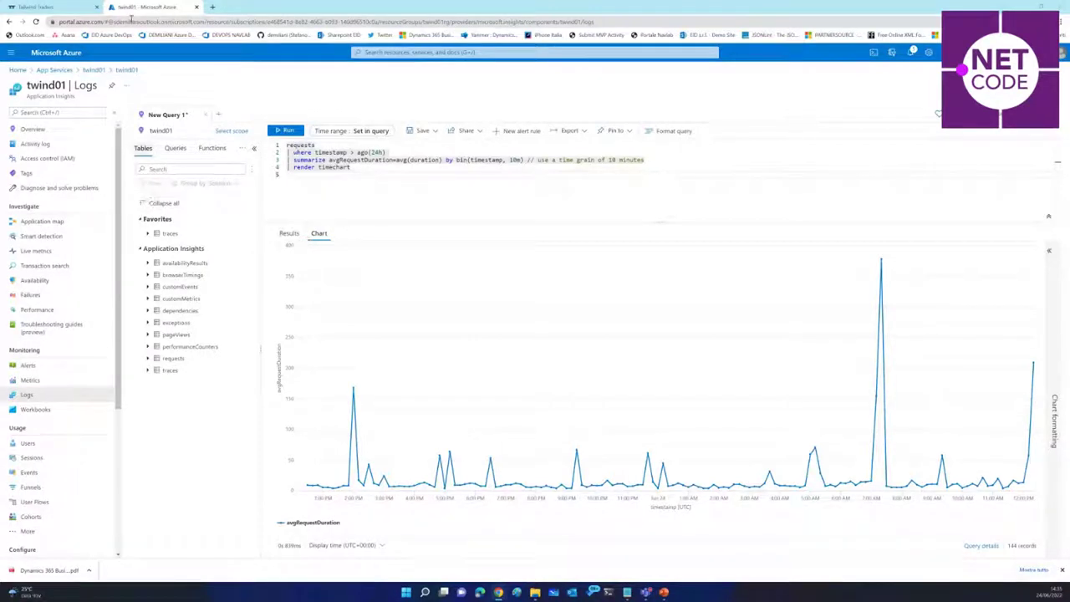
Step: Leave Logs for the Azure home page, discarding the unsaved edits, and open the TWIND01TelemetryReport logic app in the designer
{"action": "left_click", "coordinate": [44, 11]}
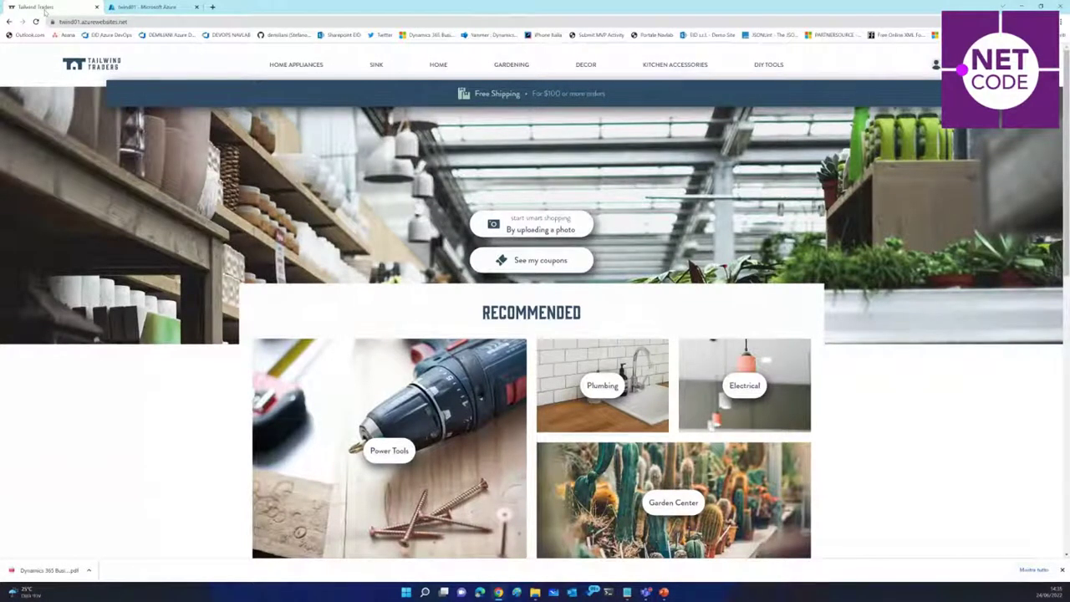
{"action": "key", "text": "ctrl+Tab"}
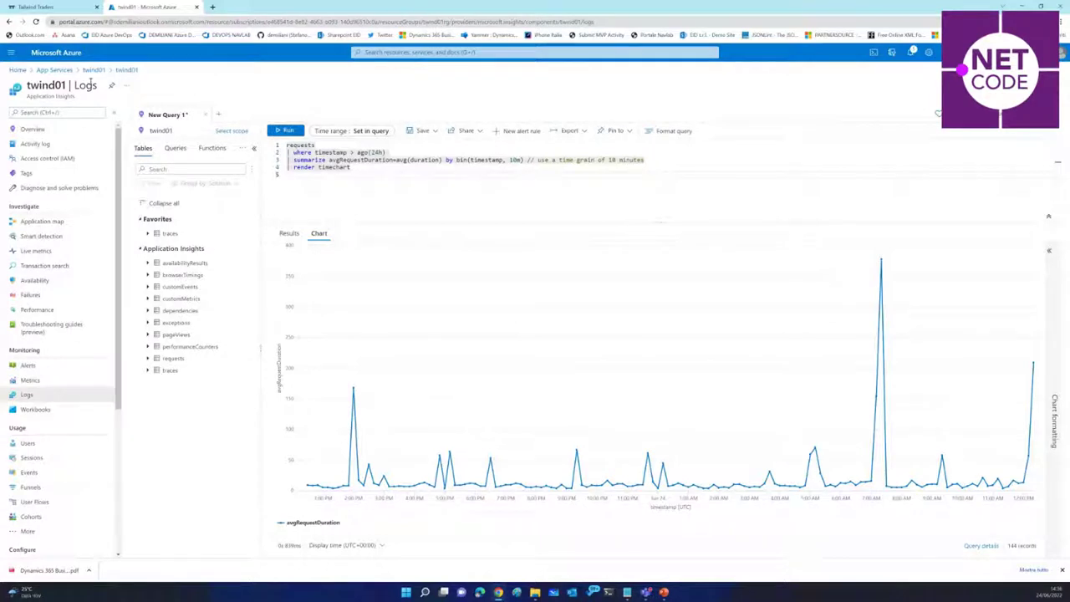
{"action": "left_click", "coordinate": [18, 70]}
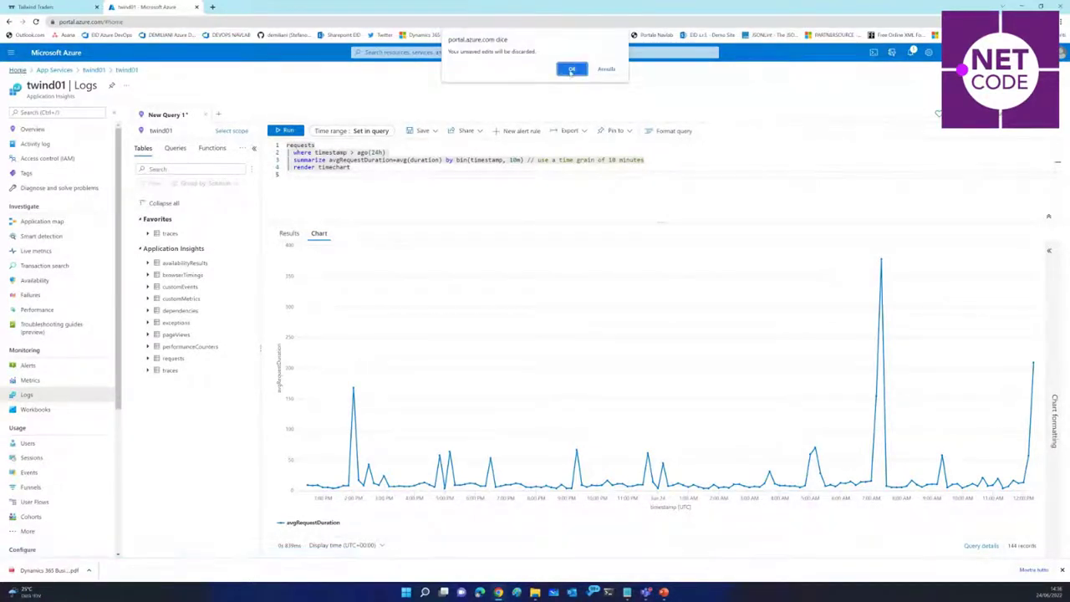
{"action": "left_click", "coordinate": [572, 71]}
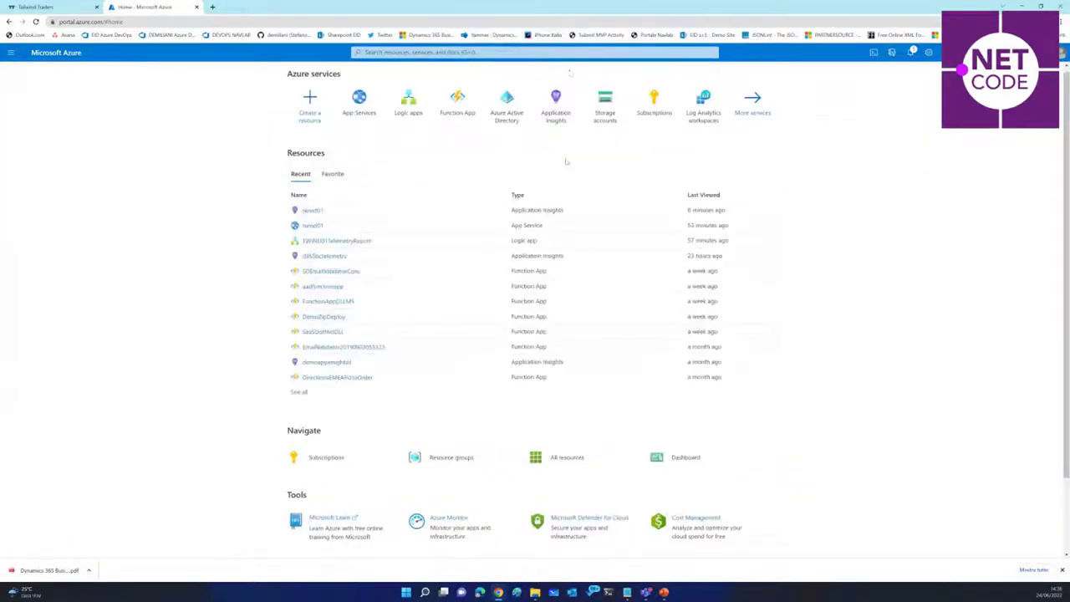
{"action": "left_click", "coordinate": [408, 103]}
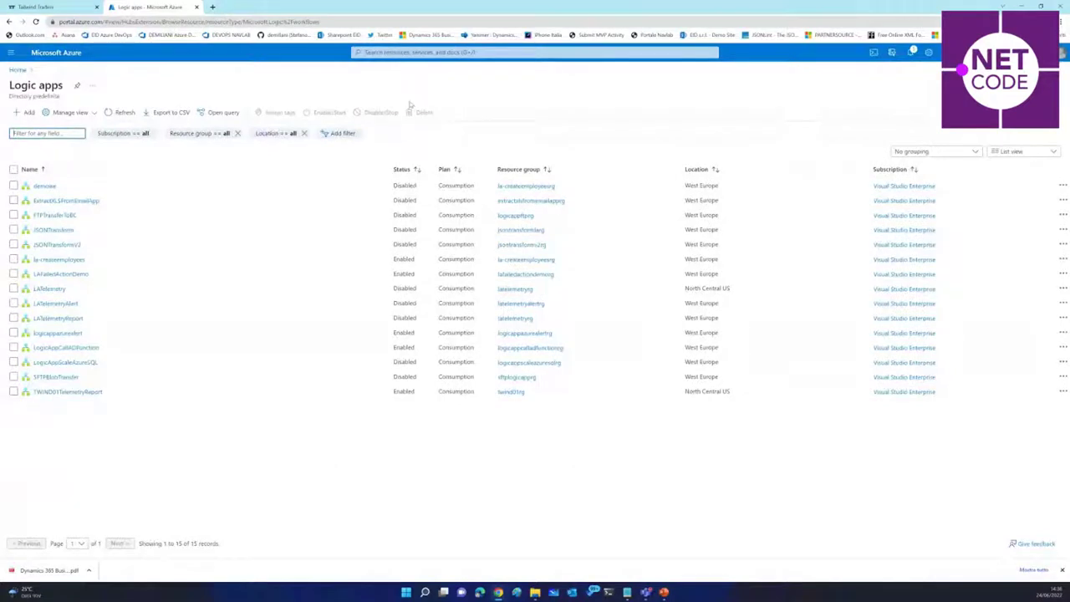
{"action": "left_click", "coordinate": [58, 397]}
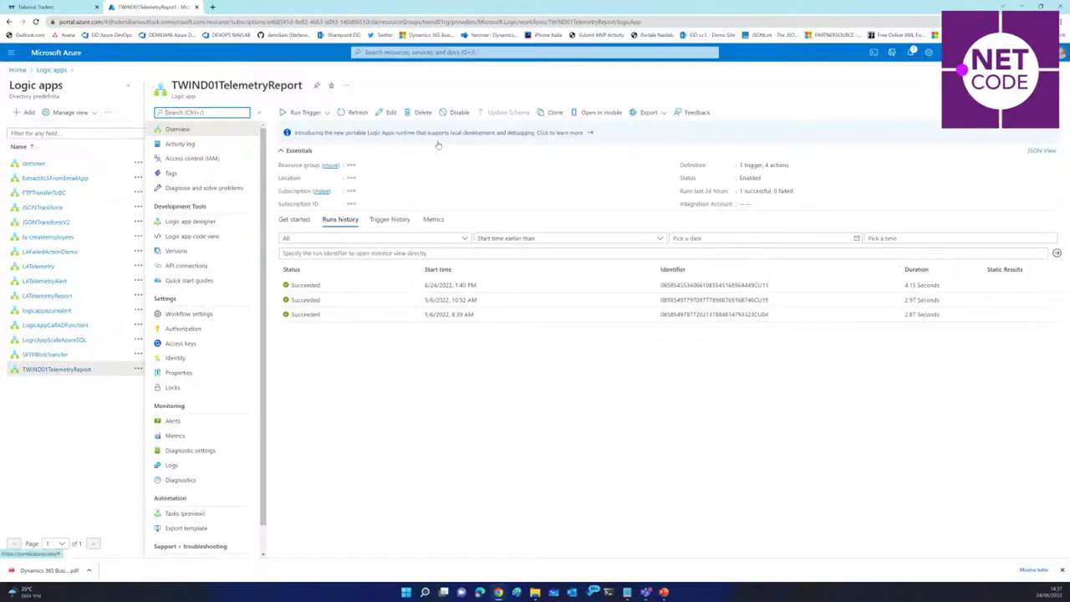
{"action": "left_click", "coordinate": [193, 221]}
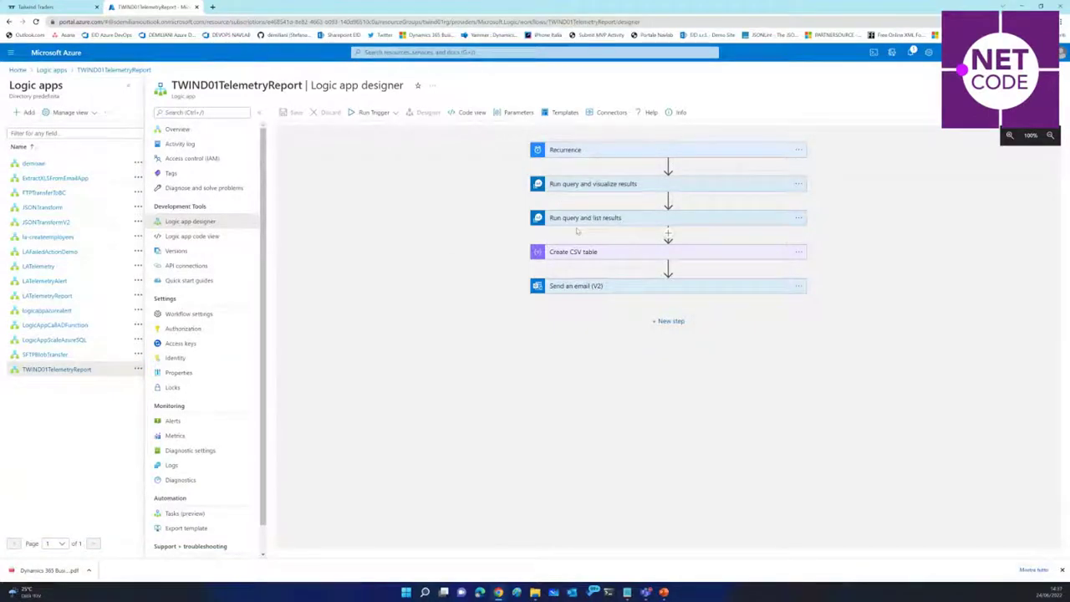
Step: Expand and review the Recurrence trigger and the "Run query and visualize results" and "Run query and list results" actions
{"action": "left_click", "coordinate": [636, 155]}
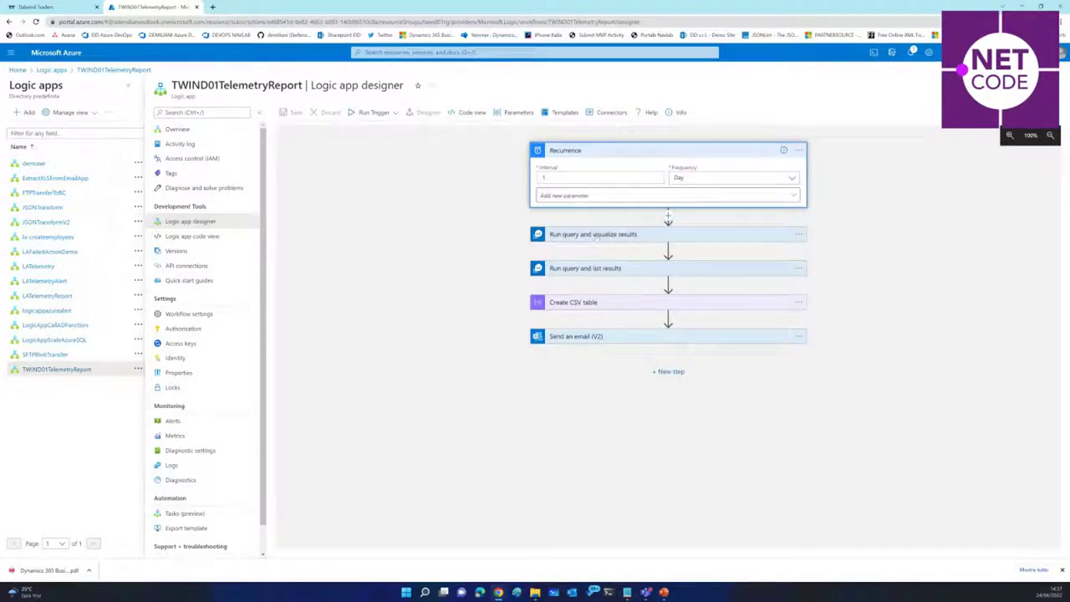
{"action": "left_click", "coordinate": [595, 236]}
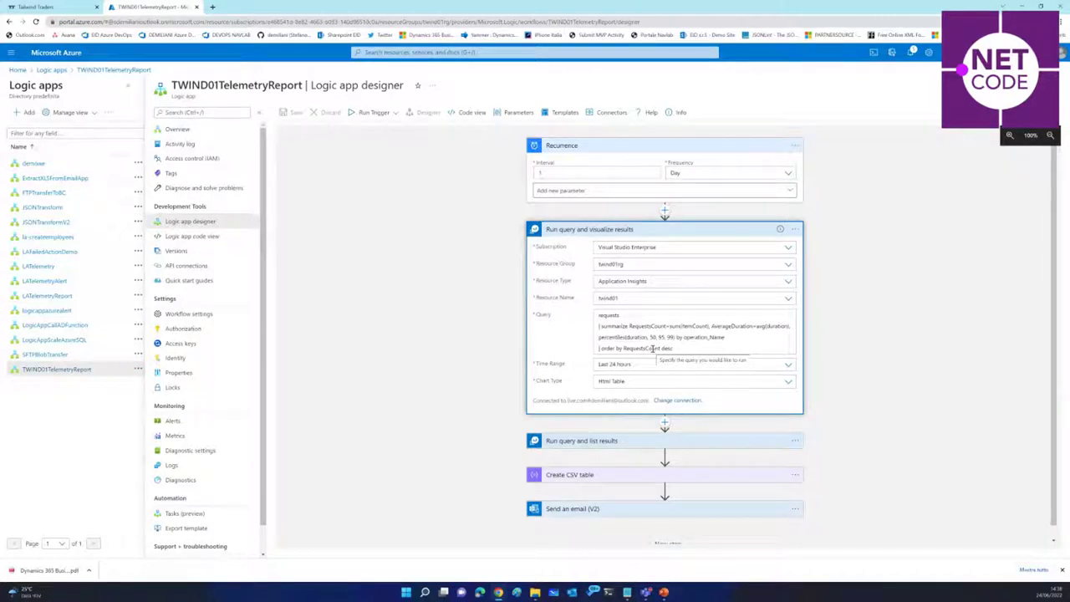
{"action": "left_click", "coordinate": [569, 443]}
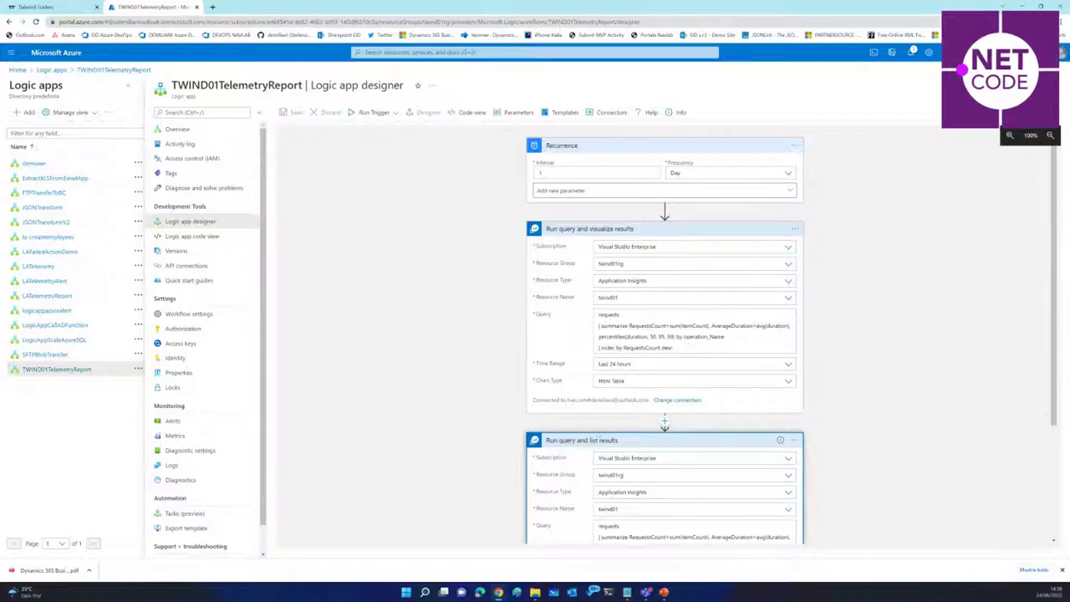
{"action": "scroll", "coordinate": [639, 447], "scroll_direction": "down", "scroll_amount": 2}
{"action": "scroll", "coordinate": [639, 447], "scroll_direction": "down", "scroll_amount": 1}
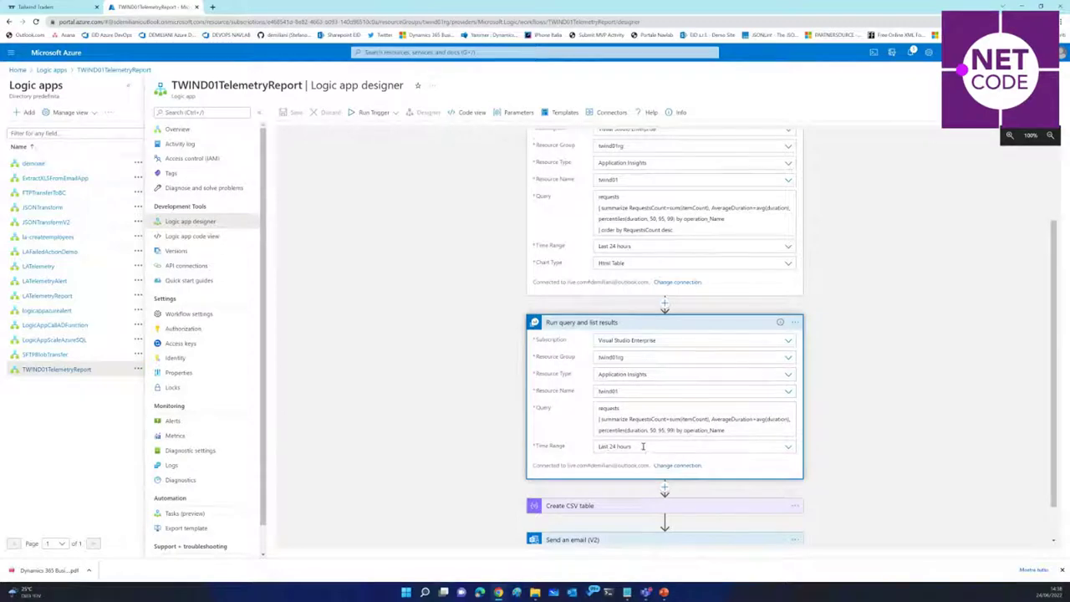
{"action": "scroll", "coordinate": [643, 446], "scroll_direction": "down", "scroll_amount": 1}
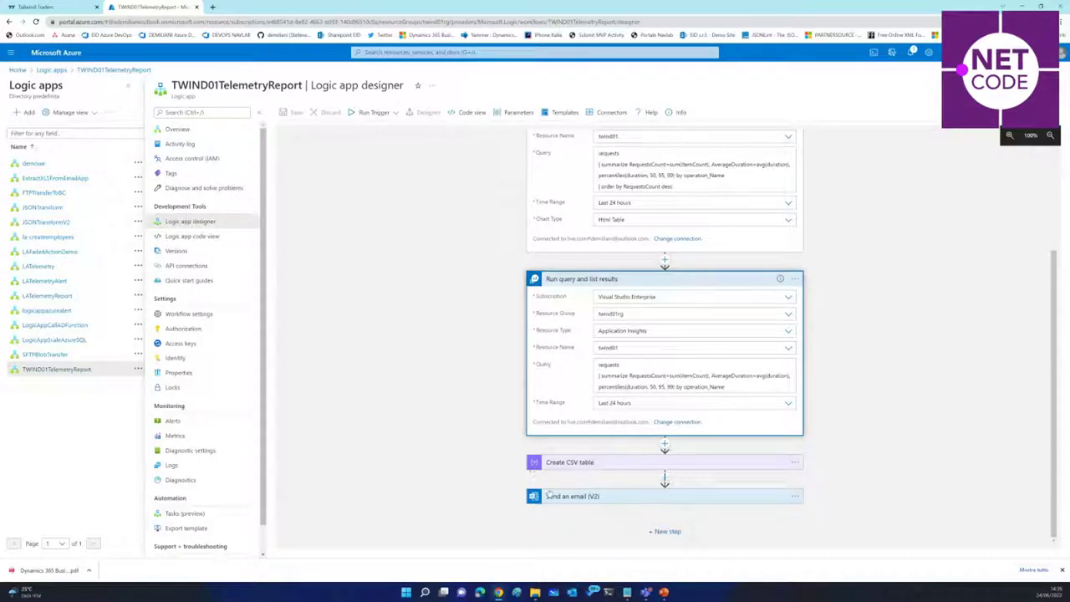
Step: Expand and review the Create CSV table action and the Send an email (V2) action, including the email's attachments
{"action": "left_click", "coordinate": [585, 462]}
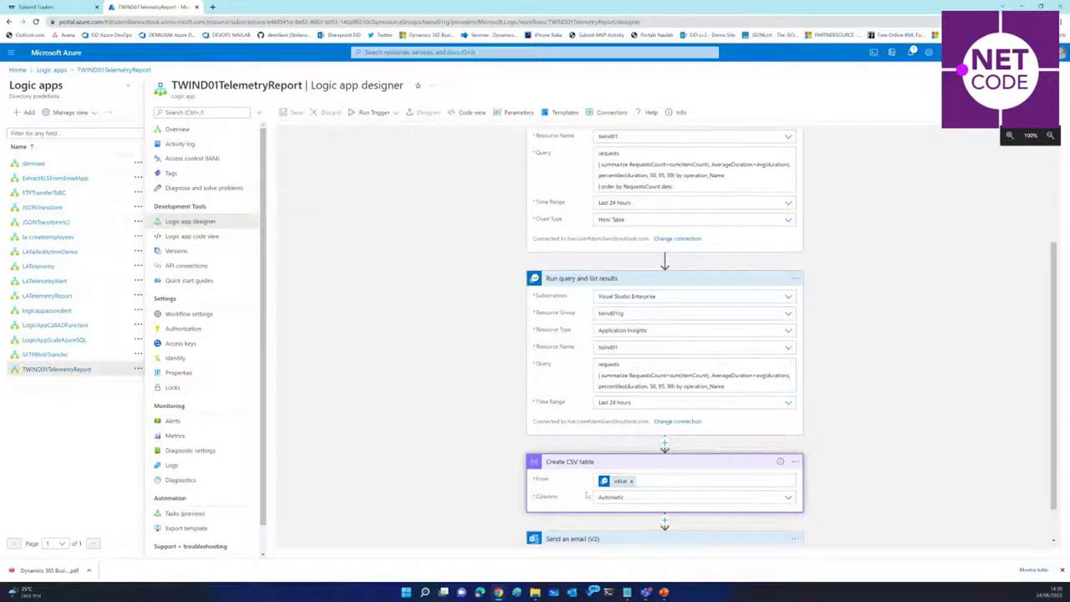
{"action": "scroll", "coordinate": [569, 403], "scroll_direction": "up", "scroll_amount": 2}
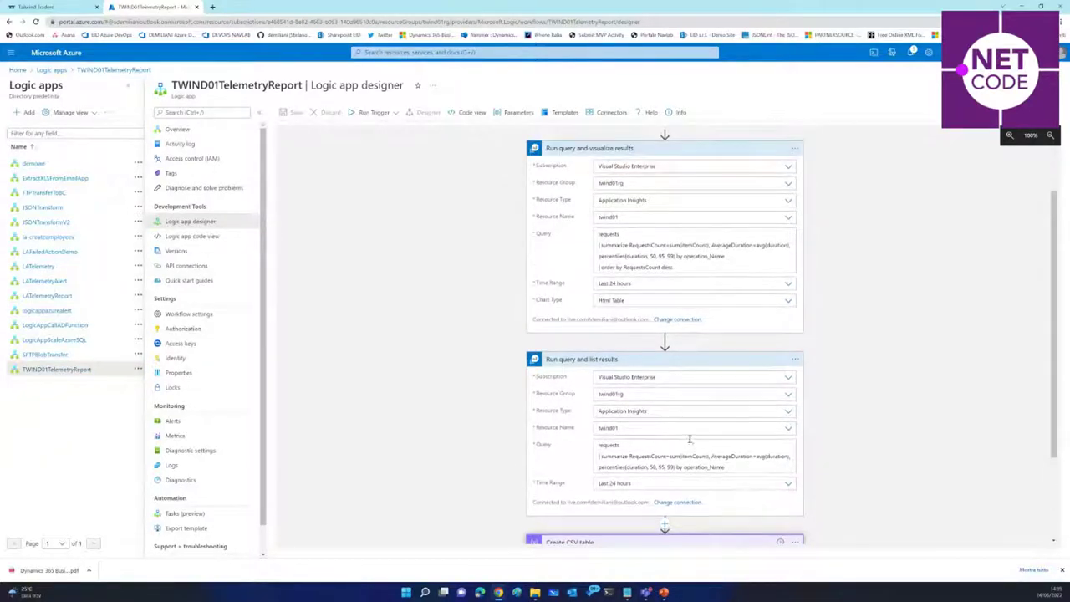
{"action": "scroll", "coordinate": [953, 406], "scroll_direction": "down", "scroll_amount": 3}
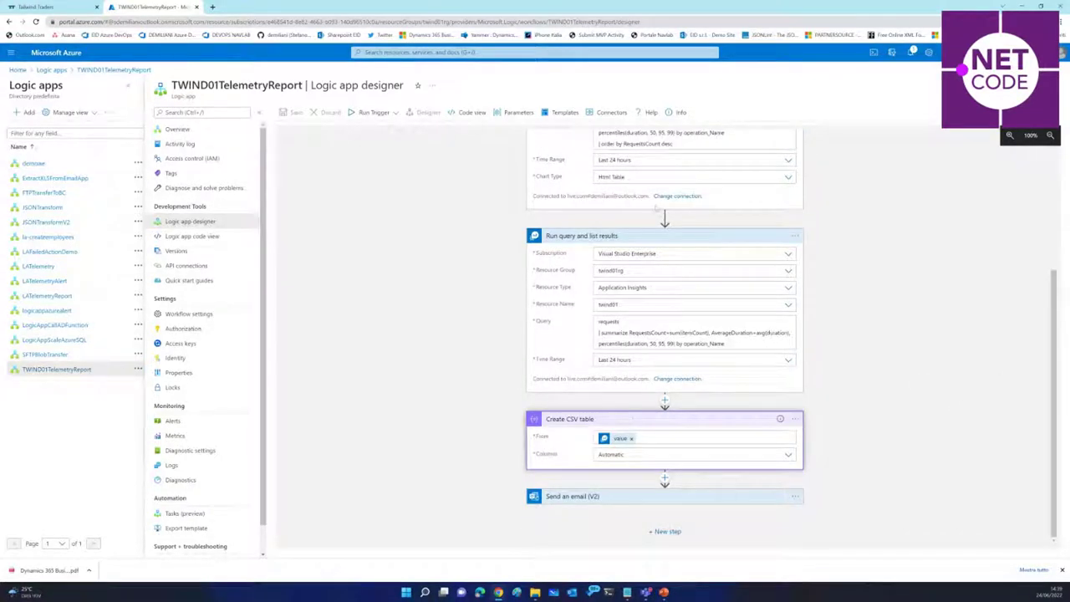
{"action": "left_click", "coordinate": [576, 496]}
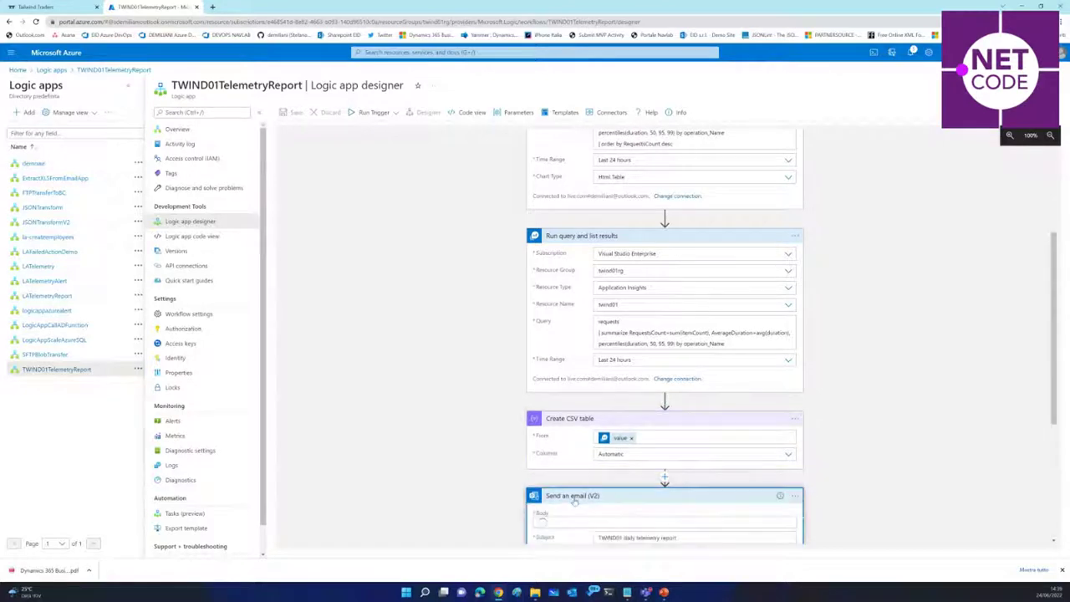
{"action": "scroll", "coordinate": [586, 468], "scroll_direction": "down", "scroll_amount": 2}
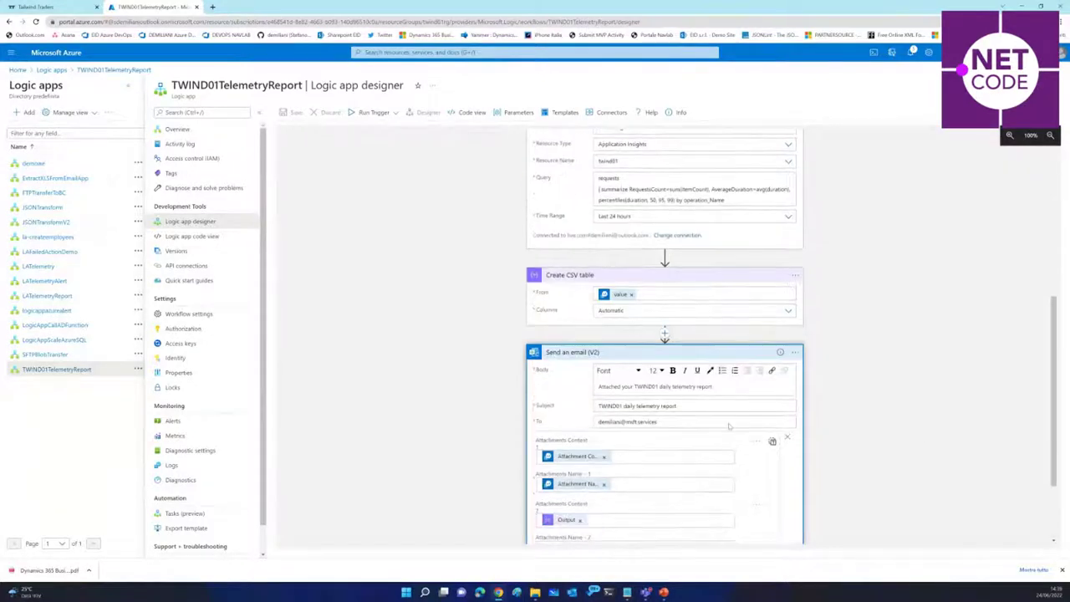
{"action": "scroll", "coordinate": [729, 426], "scroll_direction": "down", "scroll_amount": 2}
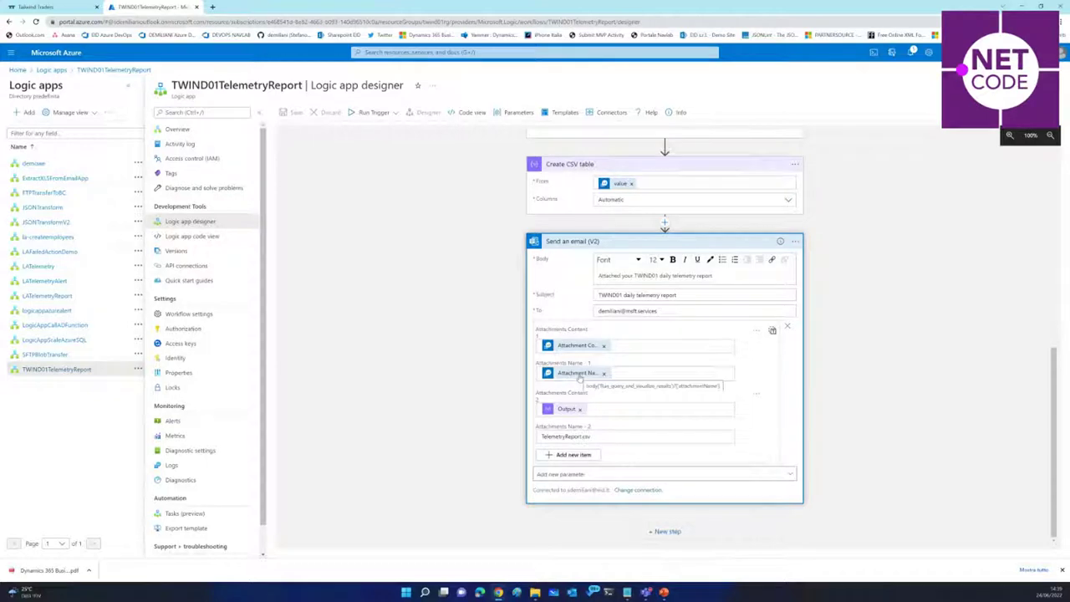
Step: Run the TWIND01TelemetryReport trigger manually and go back to the logic app's overview
{"action": "scroll", "coordinate": [418, 259], "scroll_direction": "up", "scroll_amount": 10}
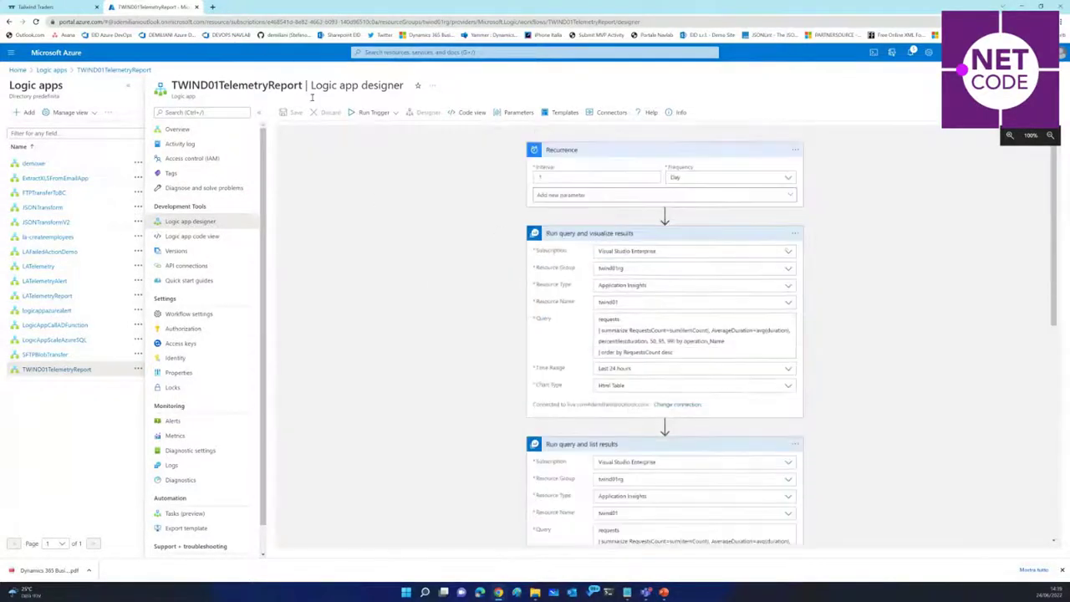
{"action": "left_click", "coordinate": [355, 131]}
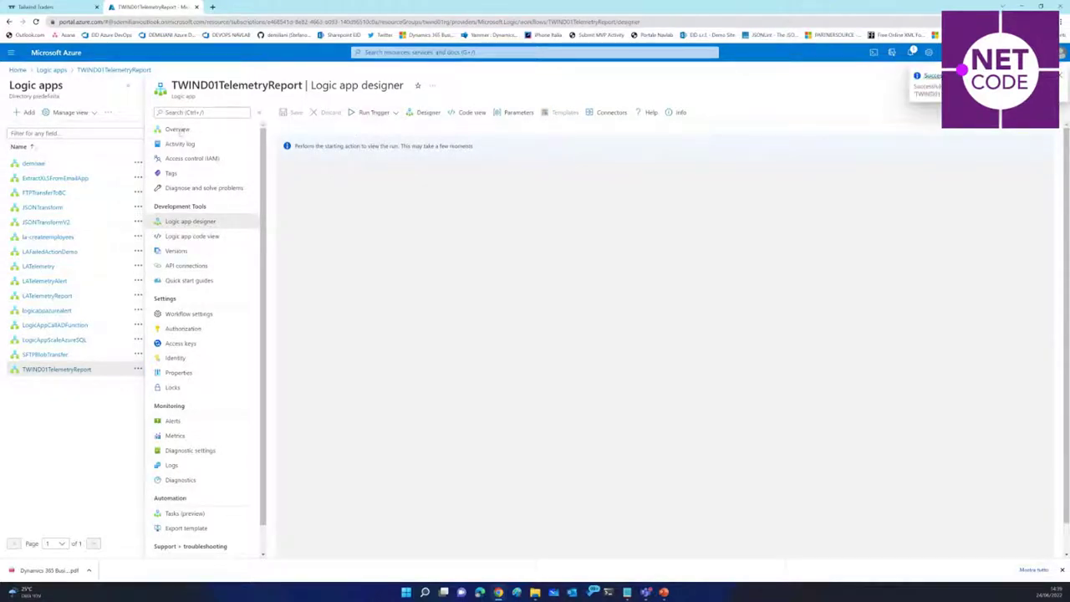
{"action": "left_click", "coordinate": [178, 132]}
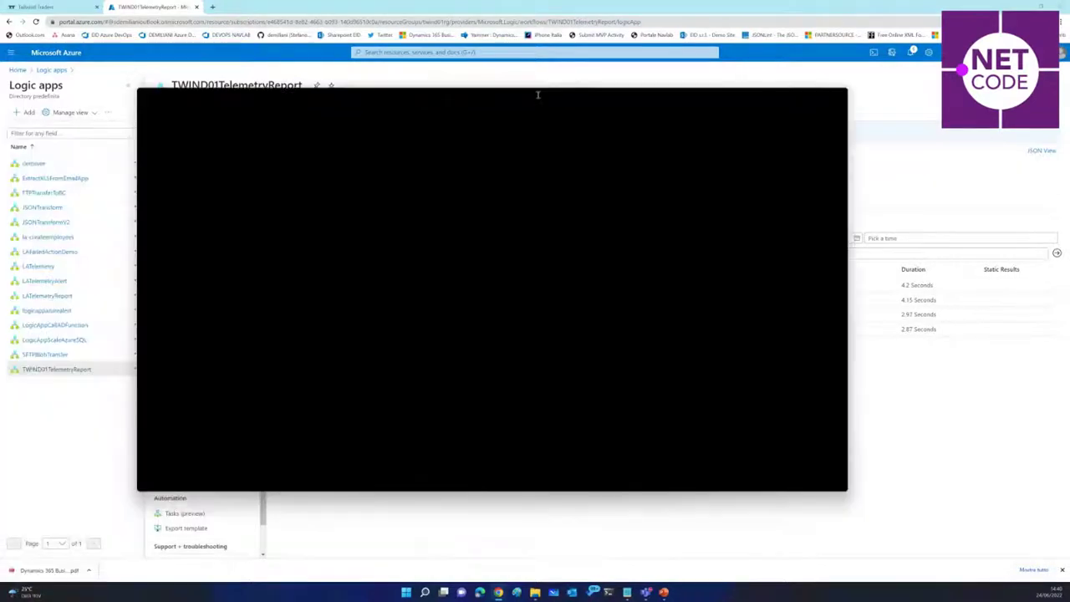
Step: Switch to Outlook, open the inbox's TWIND01 daily telemetry report, download its azure_monitor_logs attachment, and preview TelemetryReport.csv with its file options open
{"action": "left_click_drag", "start_coordinate": [537, 95], "coordinate": [616, 101]}
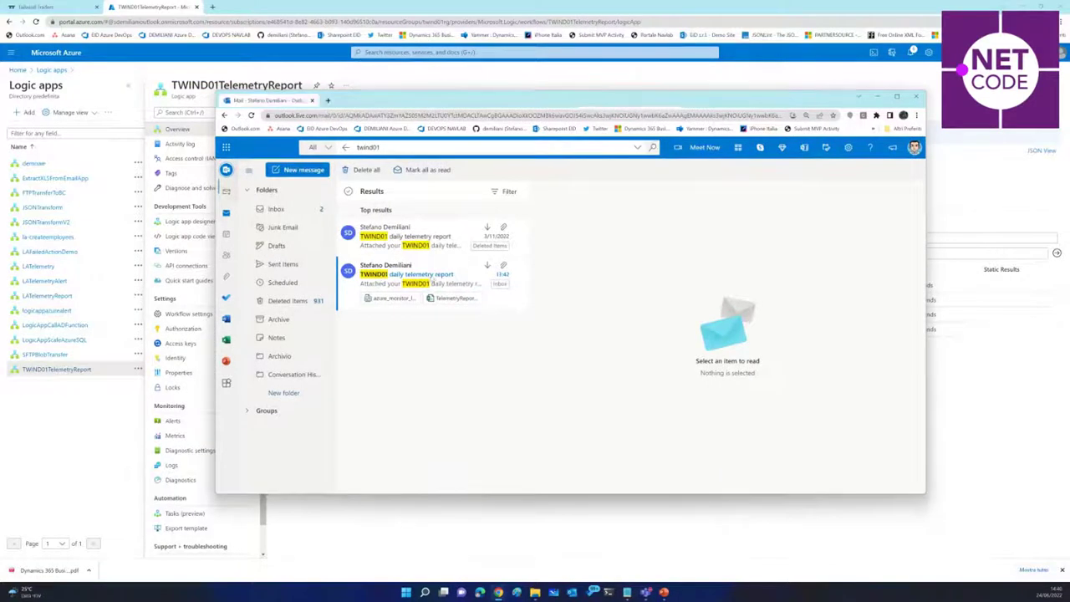
{"action": "left_click", "coordinate": [437, 281]}
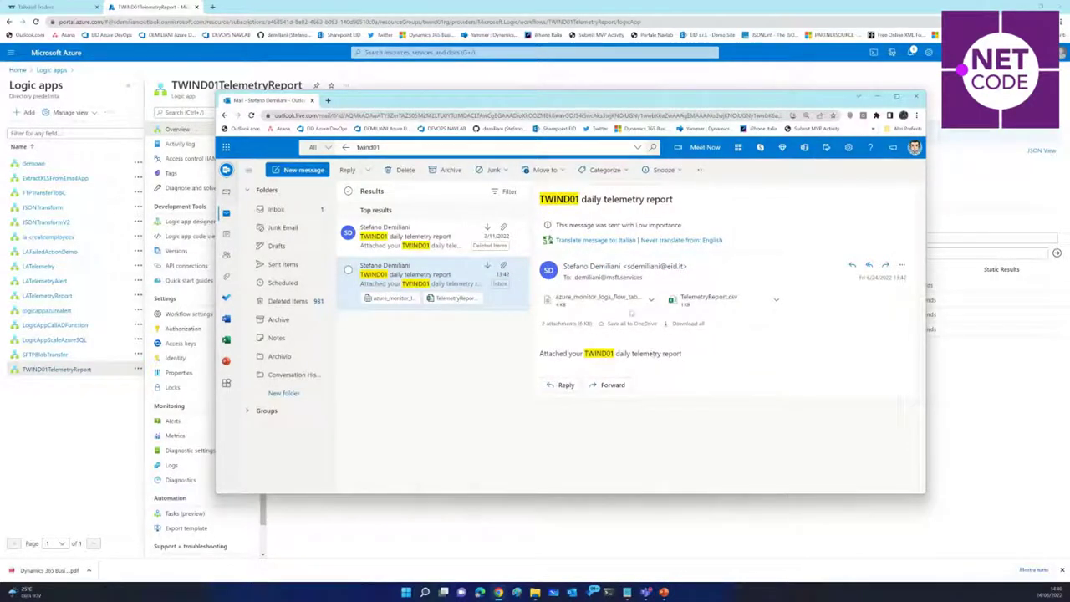
{"action": "left_click", "coordinate": [613, 300]}
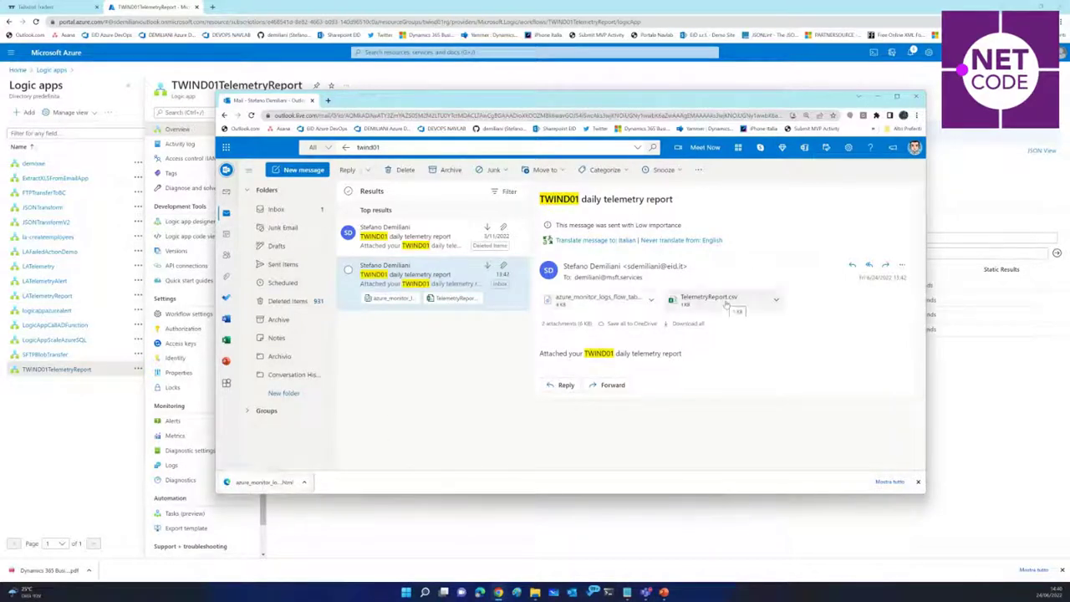
{"action": "left_click", "coordinate": [727, 300]}
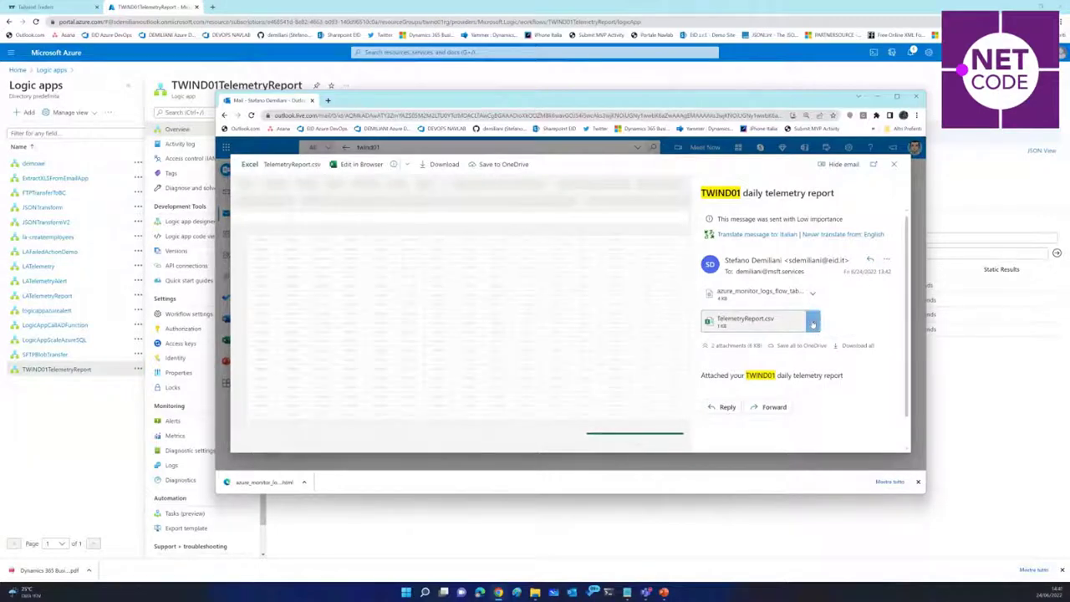
{"action": "left_click", "coordinate": [813, 324]}
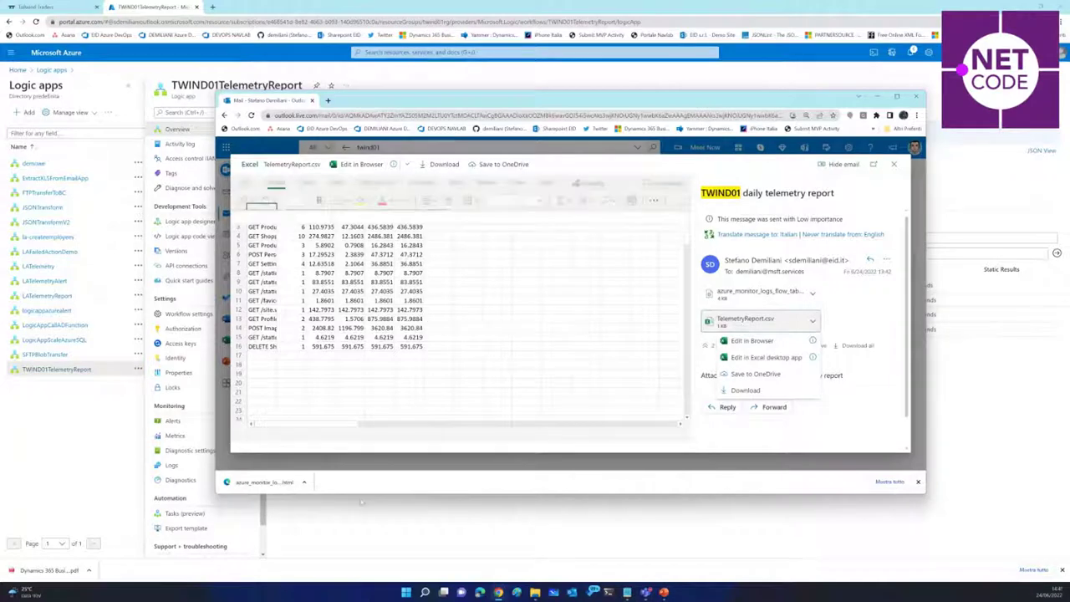
Step: Open the downloaded azure_monitor_logs HTML attachment
{"action": "left_click", "coordinate": [304, 483]}
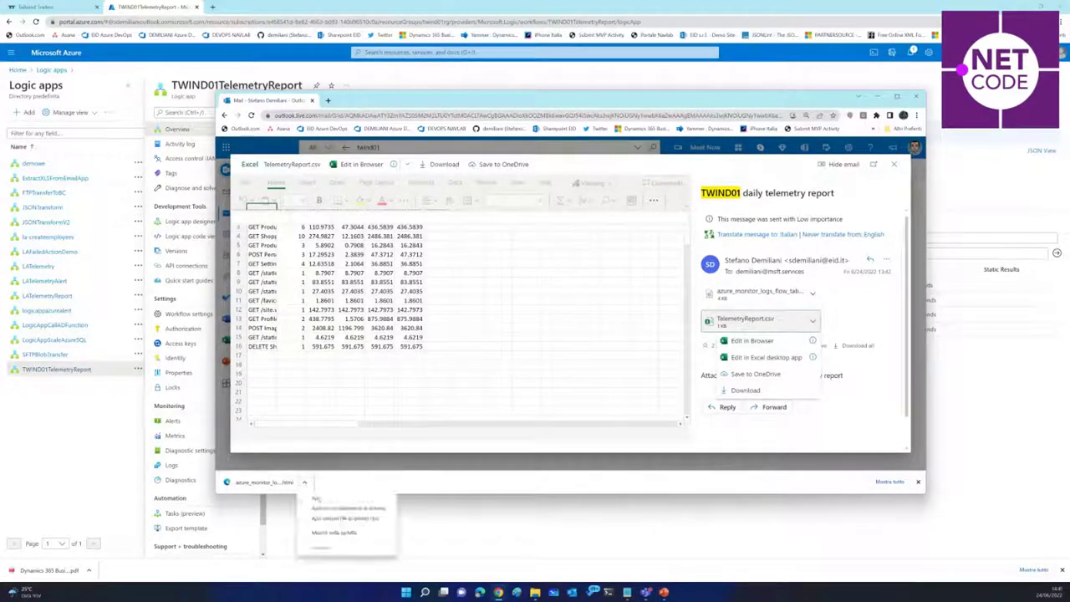
{"action": "left_click", "coordinate": [321, 498]}
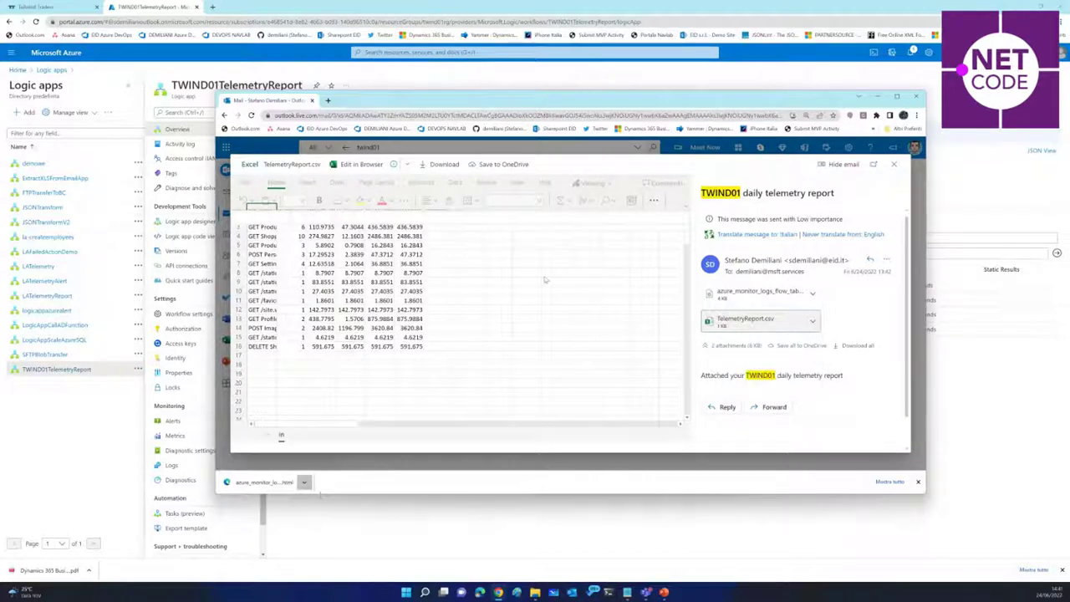
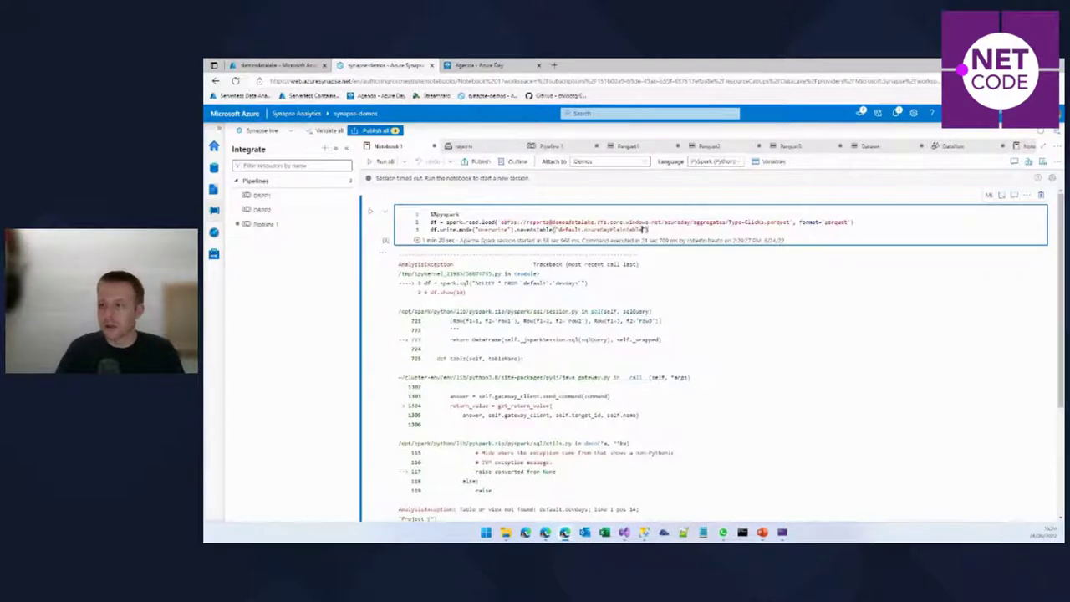
Step: In Synapse, run the Notebook 1 cell that loads the Clicks parquet data and saves it as default.AzureDayPlainTable, restarting the timed-out Spark session
{"action": "key", "text": "shift+Return"}
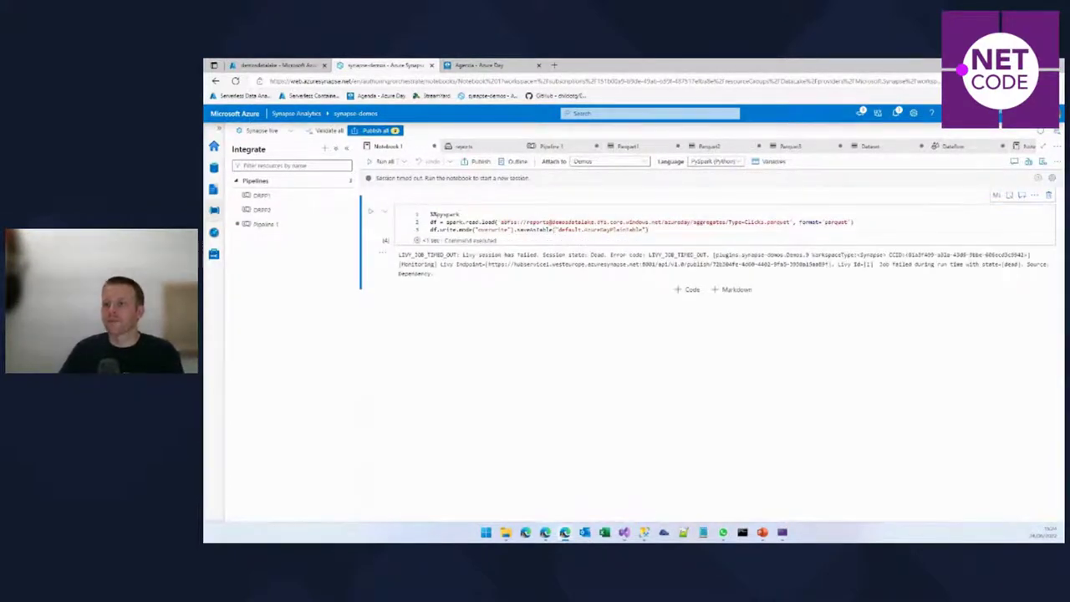
{"action": "key", "text": "shift+Return"}
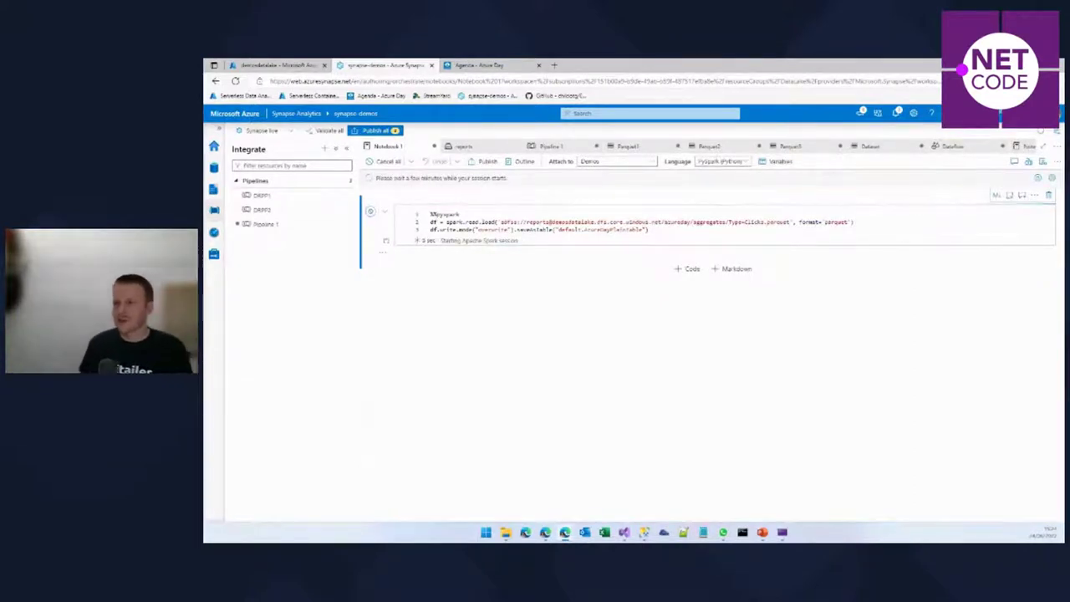
{"action": "left_click_drag", "start_coordinate": [440, 222], "coordinate": [854, 223]}
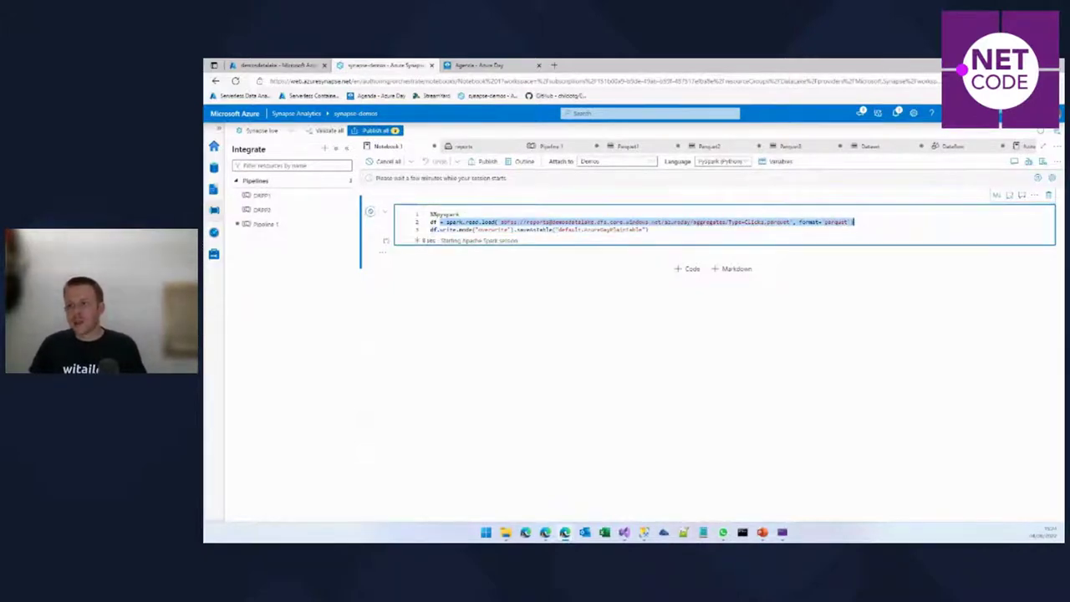
{"action": "left_click", "coordinate": [648, 229]}
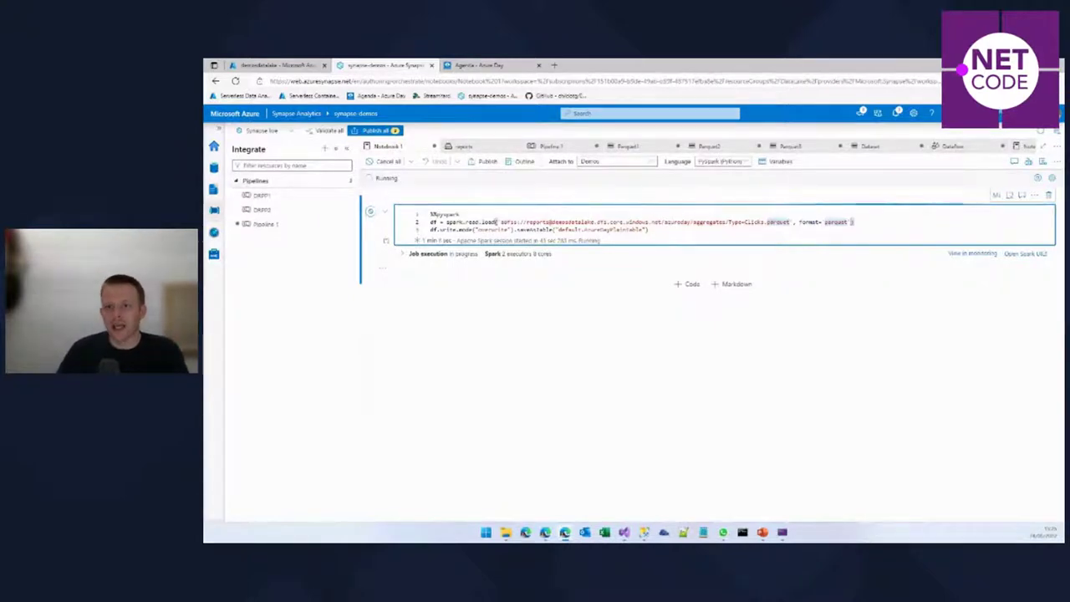
Step: Browse the linked primary synapse container through workspaces, synapse-demos and warehouse to the contents of the azuredayplaintable folder
{"action": "left_click", "coordinate": [214, 188]}
{"action": "left_click", "coordinate": [214, 167]}
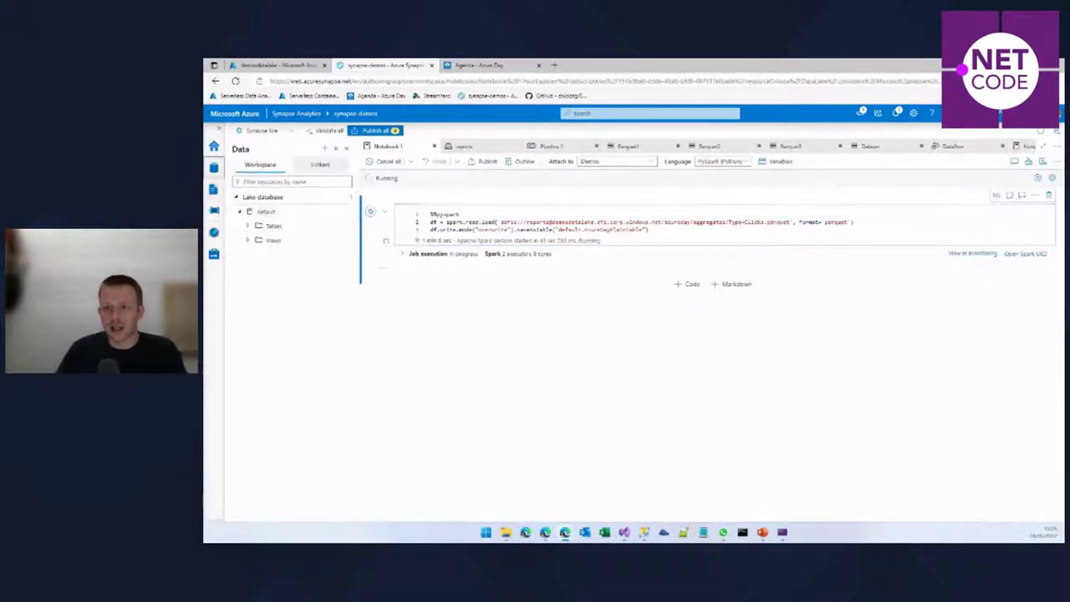
{"action": "left_click", "coordinate": [320, 164]}
{"action": "left_click", "coordinate": [284, 227]}
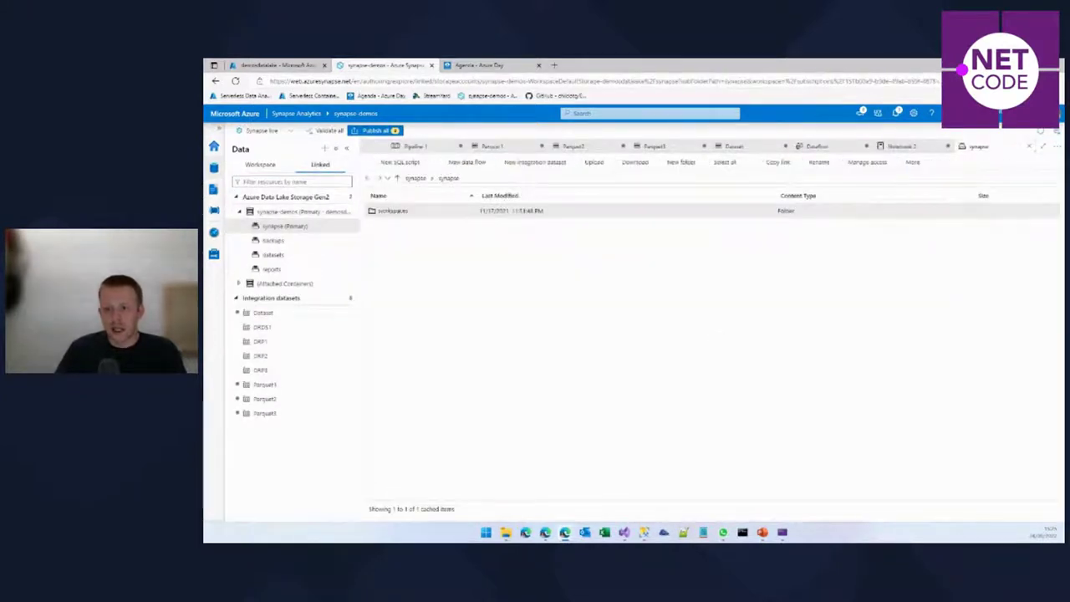
{"action": "double_click", "coordinate": [398, 211]}
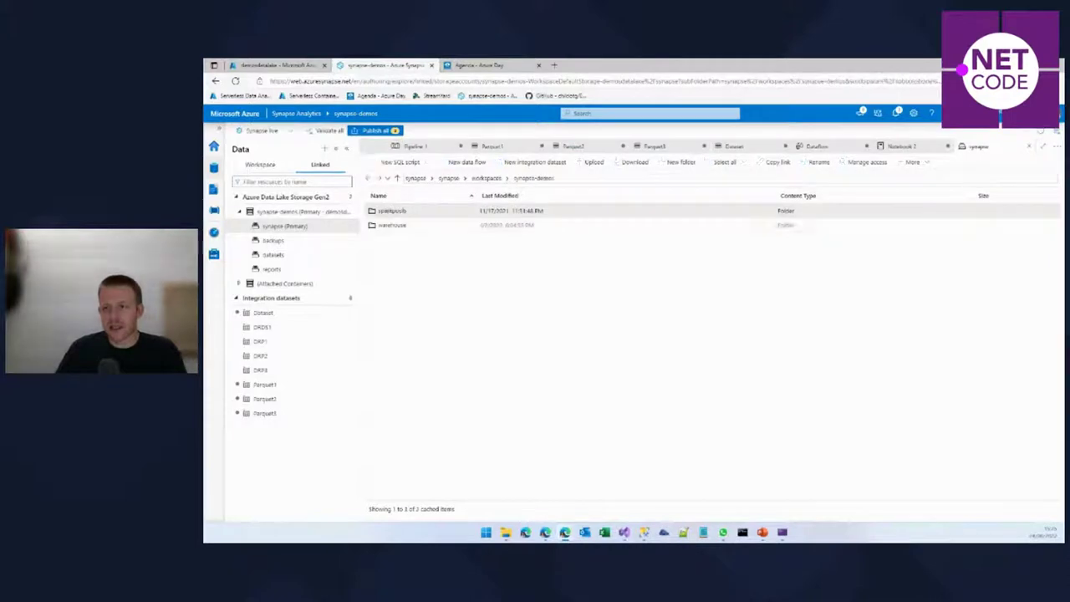
{"action": "double_click", "coordinate": [393, 211]}
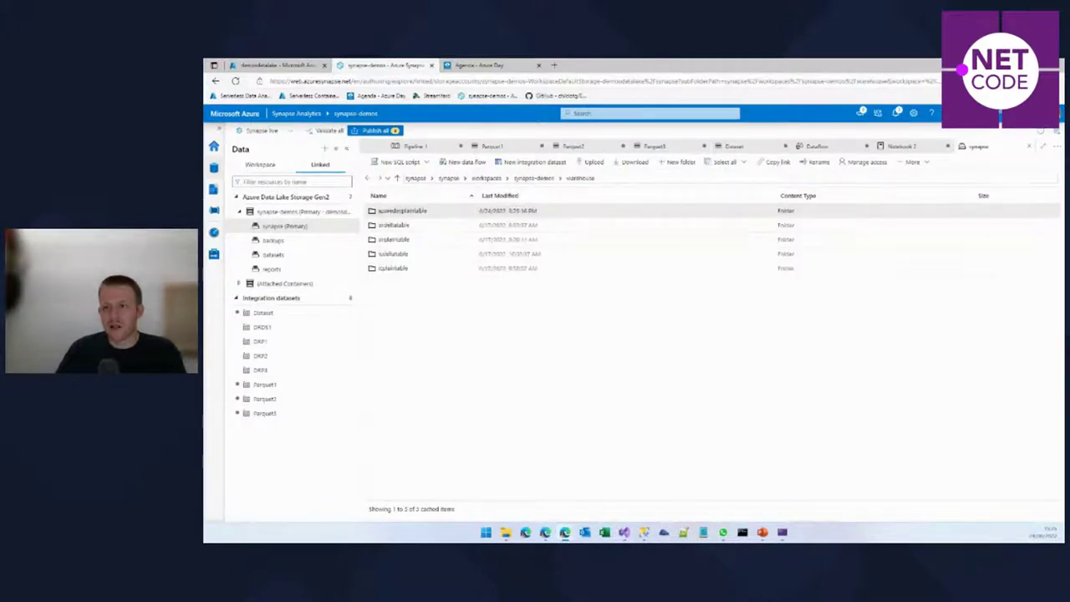
{"action": "double_click", "coordinate": [397, 210]}
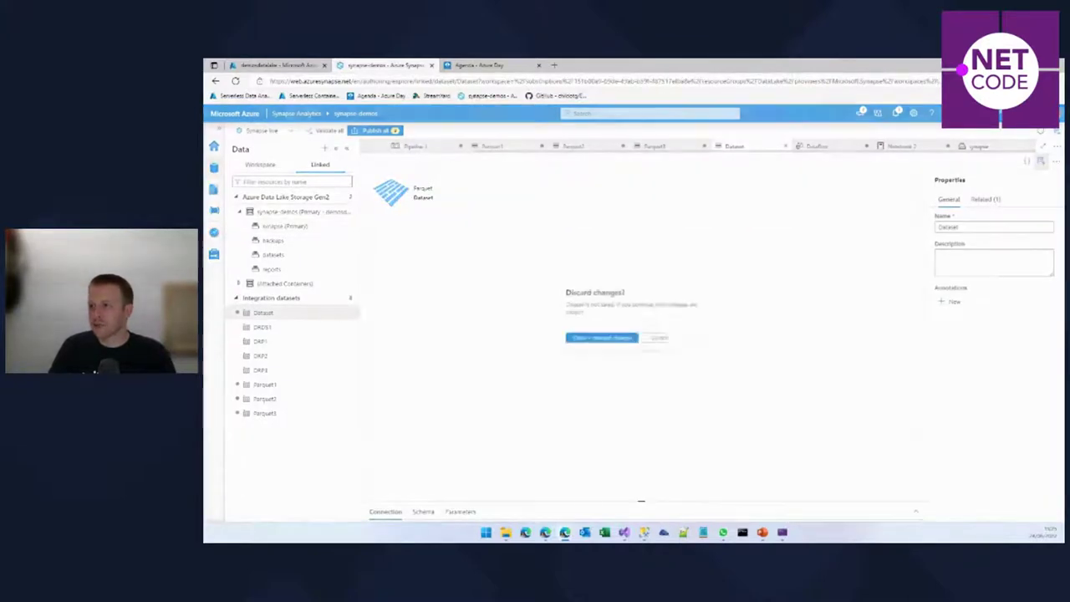
Step: Close the unsaved Dataset and one unsaved Parquet dataset, discarding their changes, and return to Notebook 1
{"action": "left_click", "coordinate": [600, 338]}
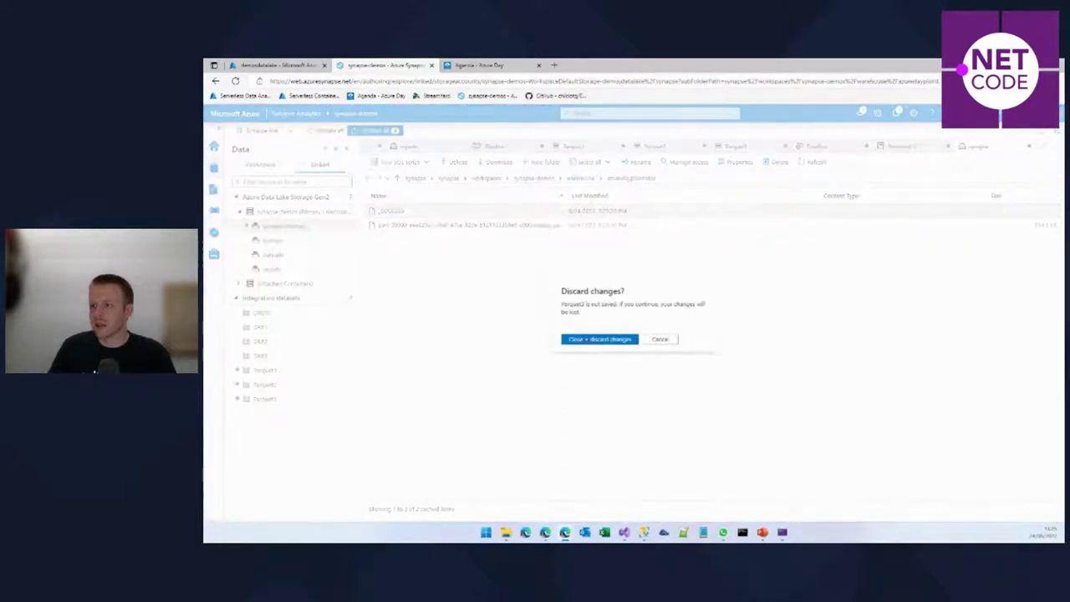
{"action": "left_click", "coordinate": [599, 339]}
{"action": "left_click", "coordinate": [1057, 145]}
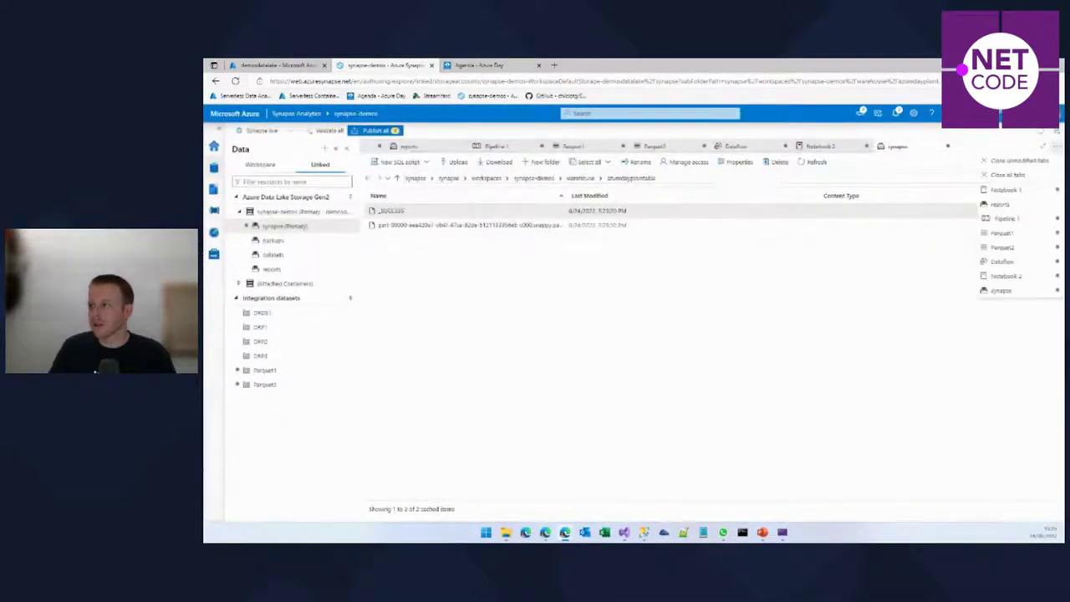
{"action": "left_click", "coordinate": [1003, 190]}
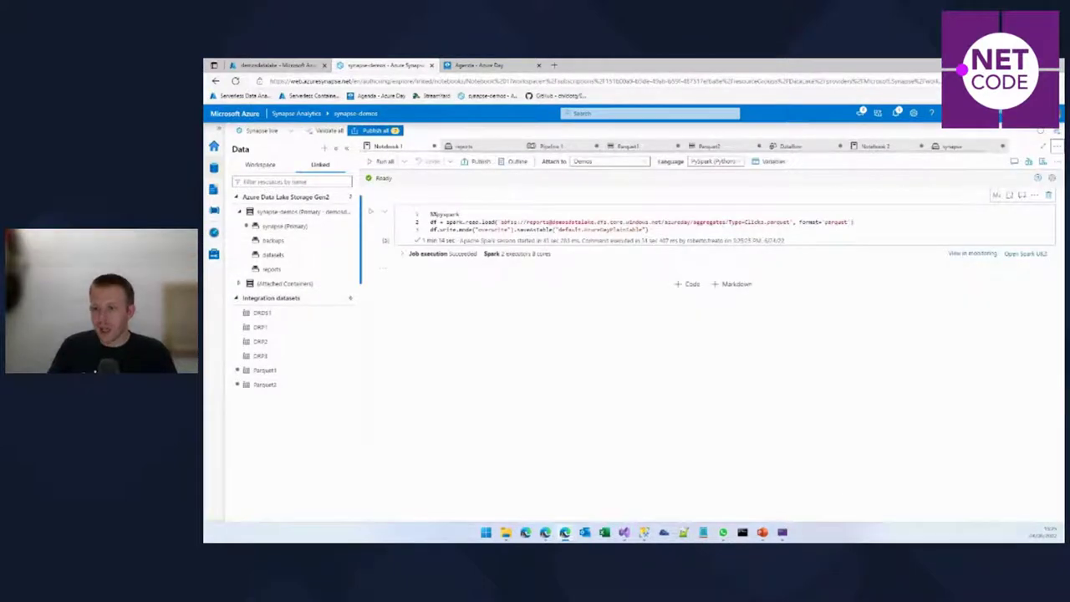
Step: Add a code cell below the PySpark cell, start it with SELECT *, and set the notebook language to Spark SQL
{"action": "key", "text": "b"}
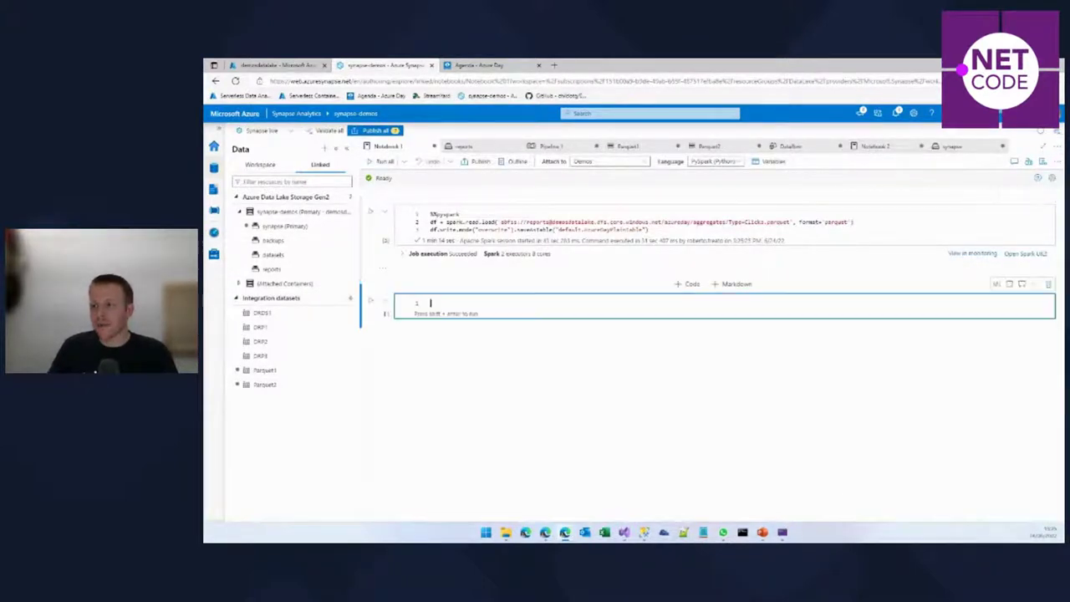
{"action": "type", "text": "%%"}
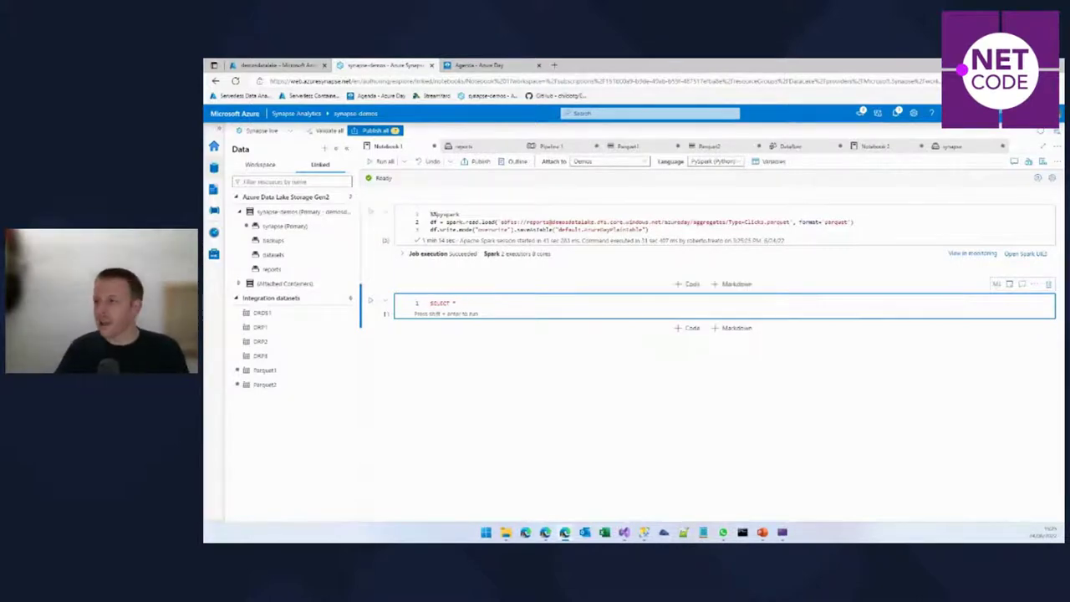
{"action": "left_click", "coordinate": [713, 161]}
{"action": "left_click", "coordinate": [704, 217]}
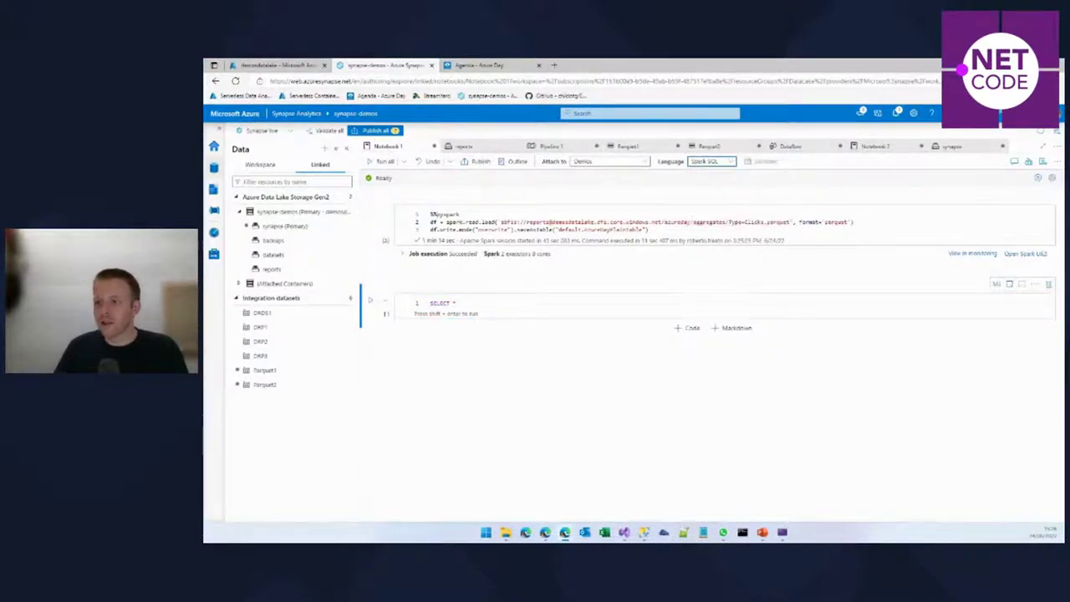
Step: Write the query SELECT TOP 10 * FROM default.AzureDayPlainTable in the new cell, copying the table name from the PySpark cell
{"action": "type", "text": "SELECT TOP 10 * from"}
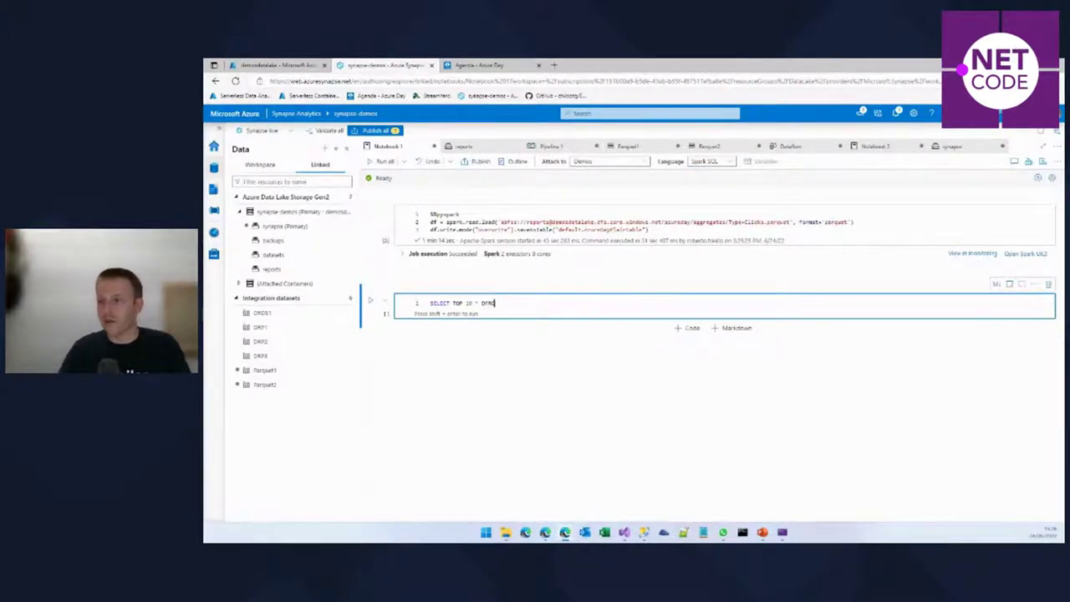
{"action": "key", "text": "BackSpace"}
{"action": "key", "text": "BackSpace"}
{"action": "key", "text": "BackSpace"}
{"action": "key", "text": "BackSpace"}
{"action": "key", "text": "BackSpace"}
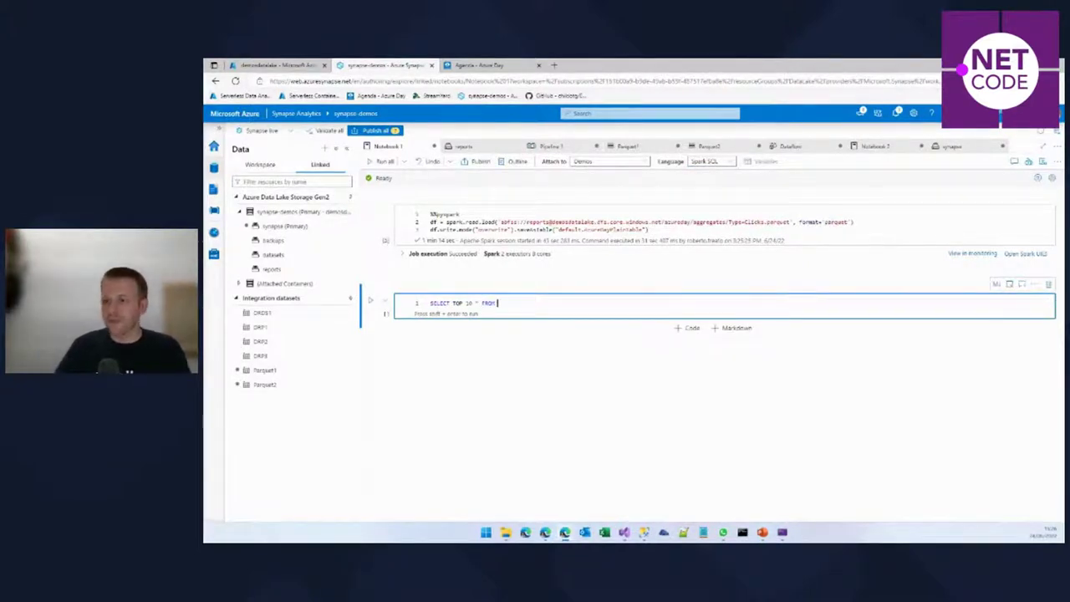
{"action": "left_click_drag", "start_coordinate": [558, 229], "coordinate": [644, 229]}
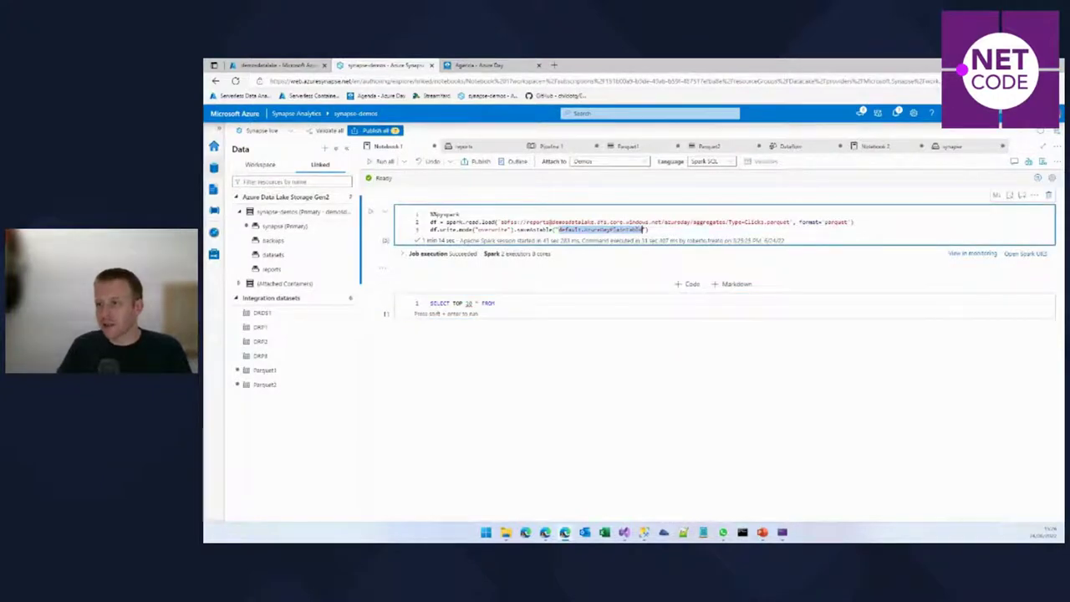
{"action": "key", "text": "ctrl+c"}
{"action": "left_click", "coordinate": [502, 303]}
{"action": "key", "text": "ctrl+v"}
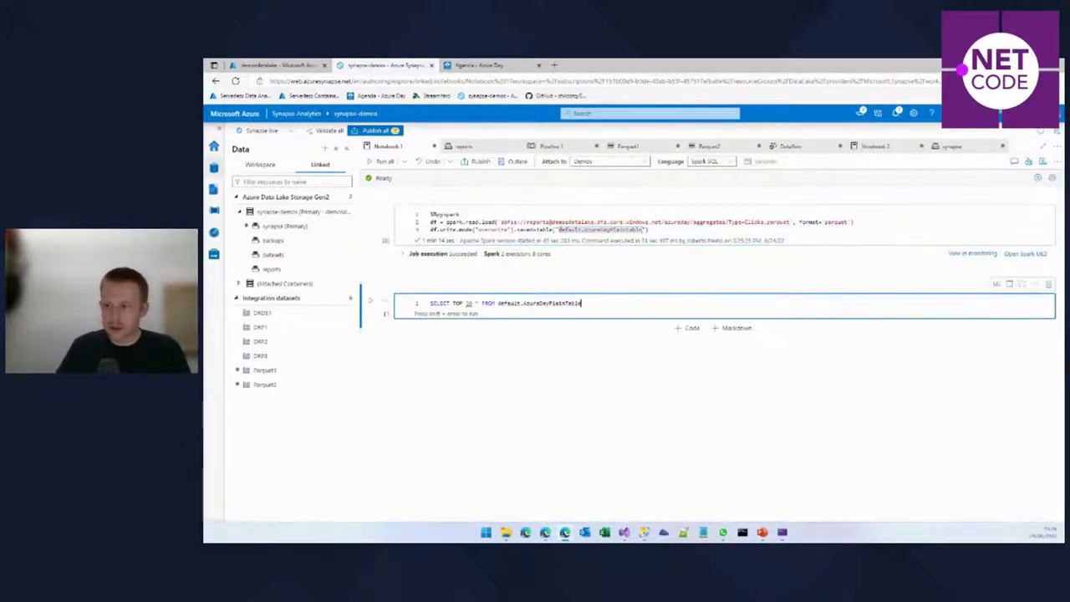
Step: Remove TOP 10 from the query, append LIMIT 10 after the table name, and run the cell
{"action": "left_click_drag", "start_coordinate": [452, 303], "coordinate": [475, 302]}
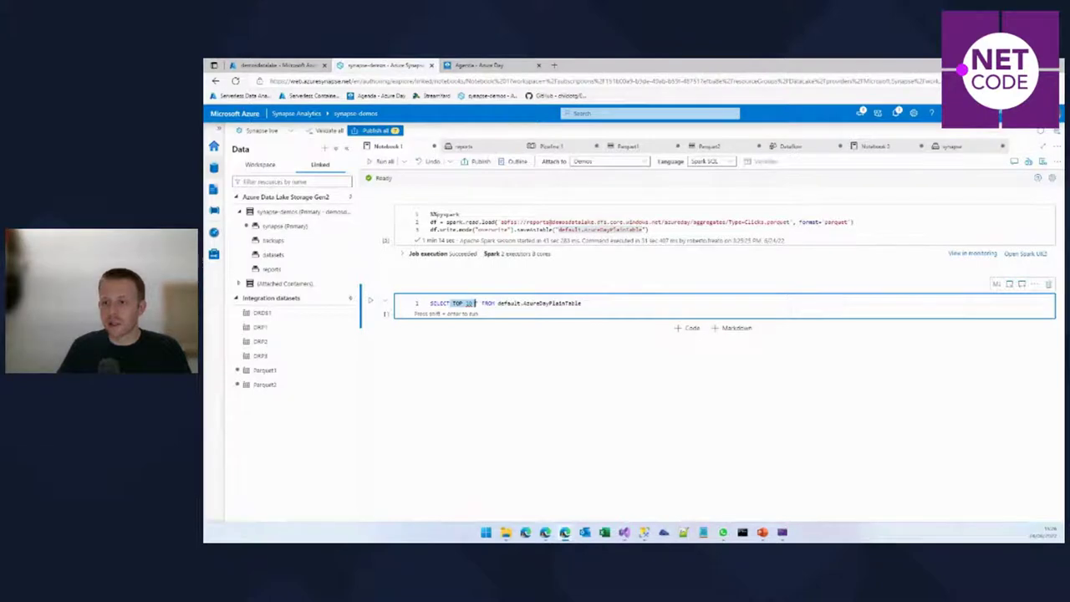
{"action": "key", "text": "BackSpace"}
{"action": "left_click", "coordinate": [561, 303]}
{"action": "type", "text": "LIMIT 10"}
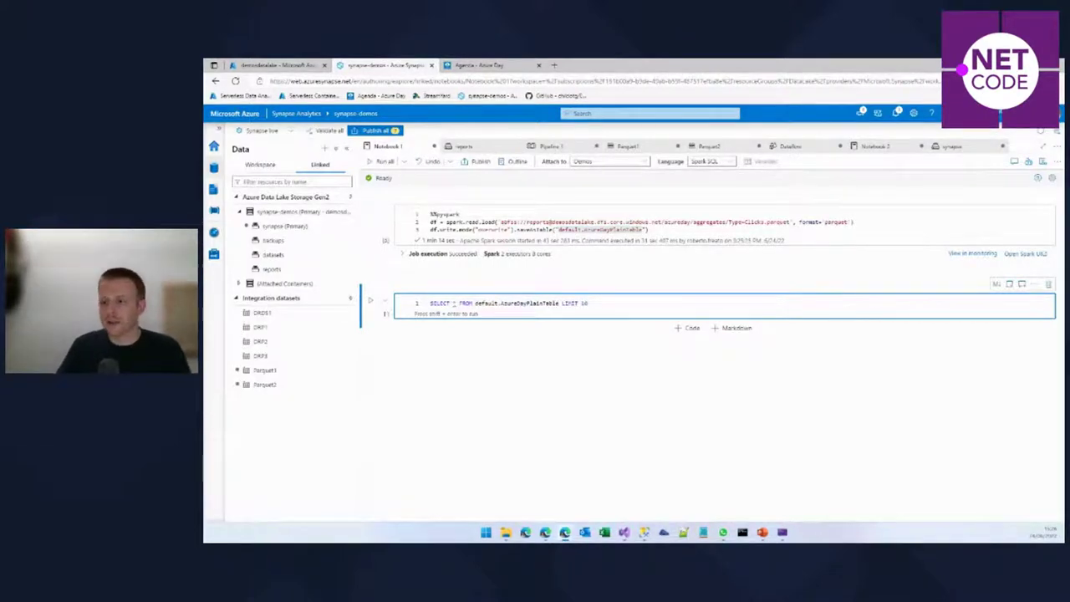
{"action": "key", "text": "shift+Return"}
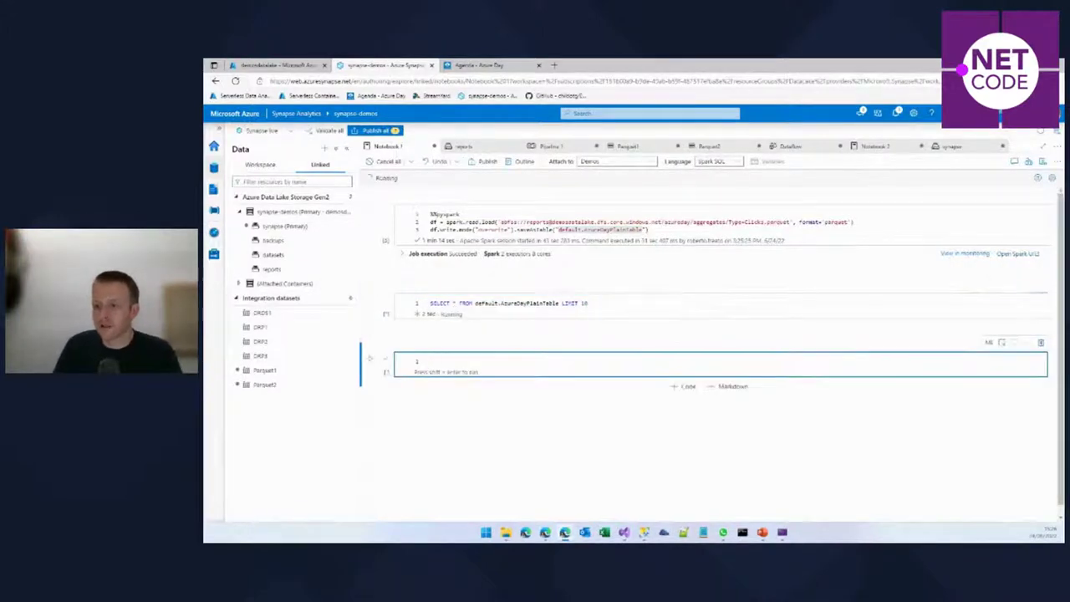
Step: Begin an INSERT INTO default.AzureDayPlainTable statement in the cell below the query, correcting the spelling of INSERT
{"action": "type", "text": "INSERT INTO"}
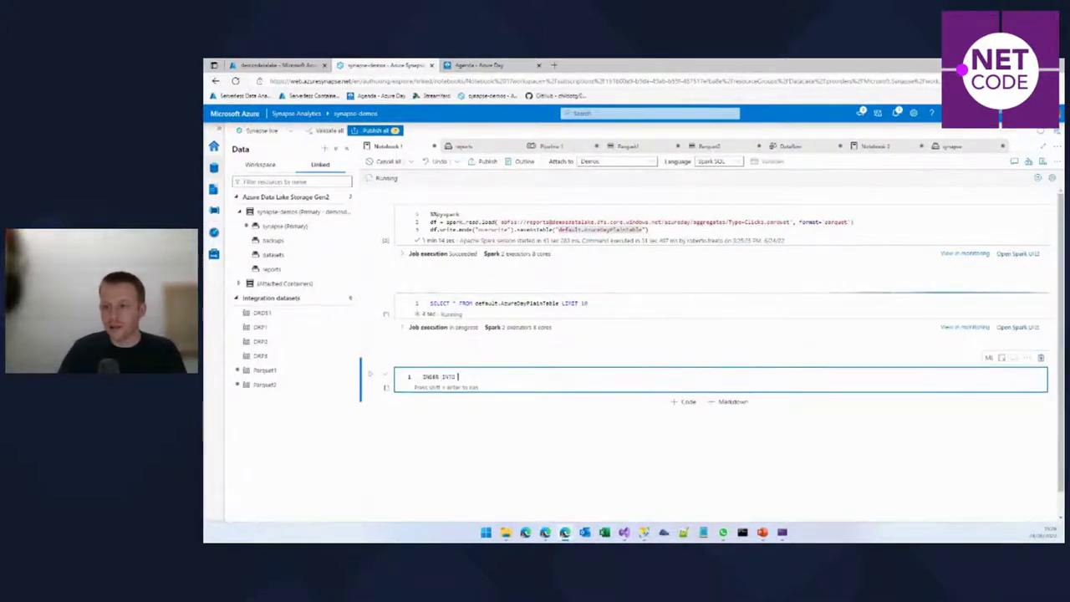
{"action": "left_click", "coordinate": [431, 377]}
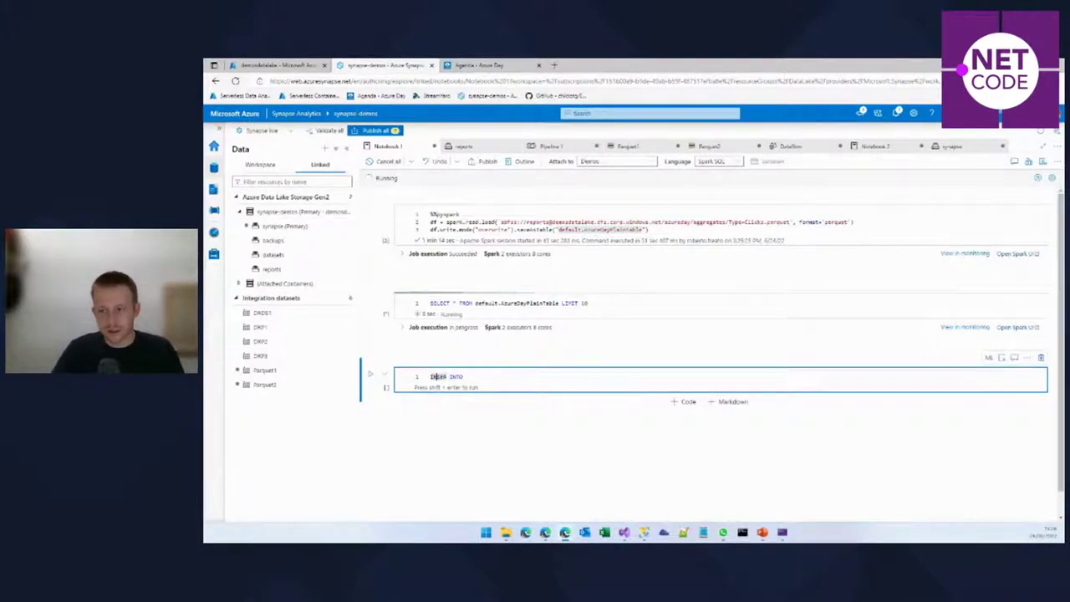
{"action": "left_click", "coordinate": [448, 377]}
{"action": "type", "text": "T"}
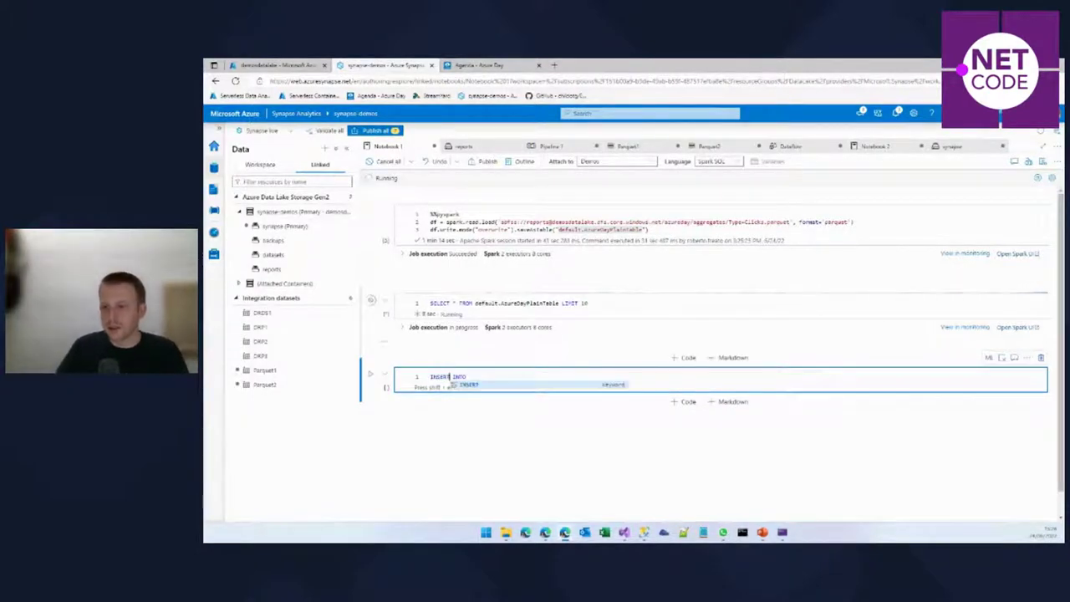
{"action": "left_click", "coordinate": [431, 377]}
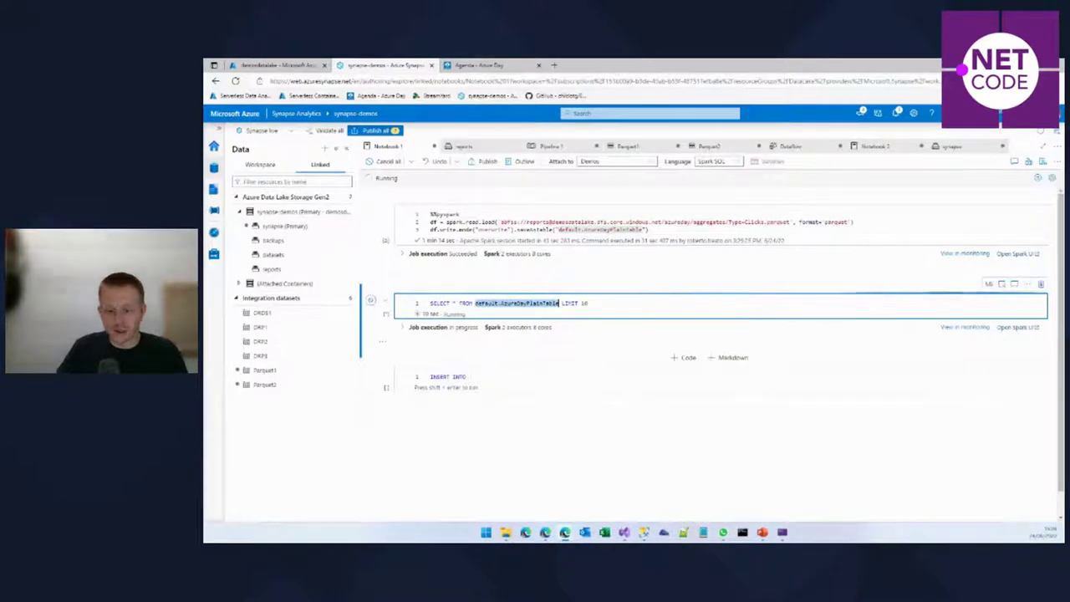
{"action": "type", "text": "default.AzureDayPlainTable "}
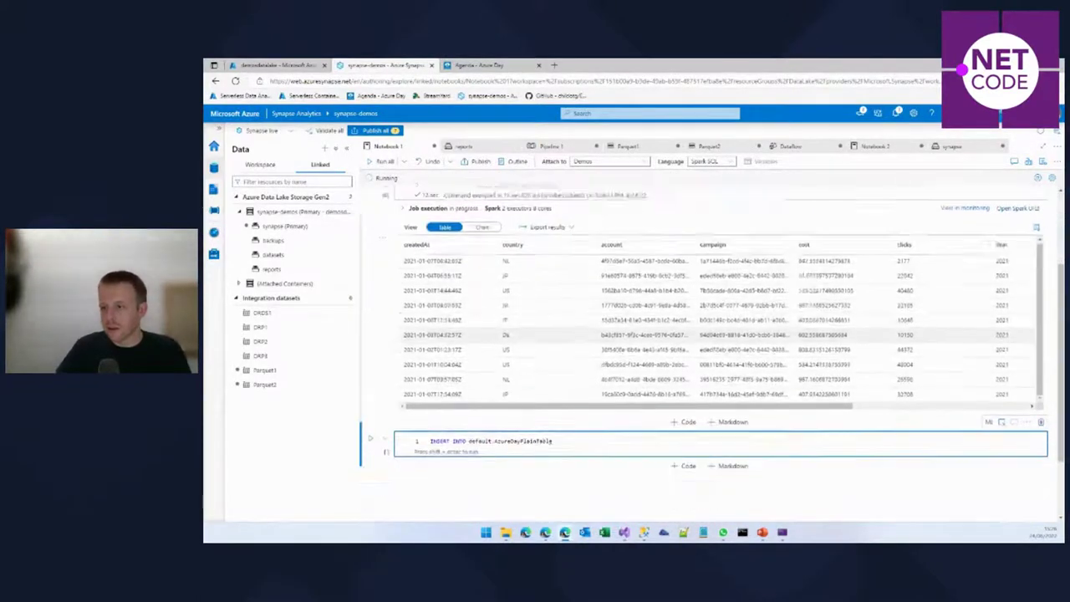
Step: Complete the insert statement with VALUES(CURRENT_TIMESTAMP(),'IT','X','X',100,1000,2022,6,24)
{"action": "type", "text": "VALUES("}
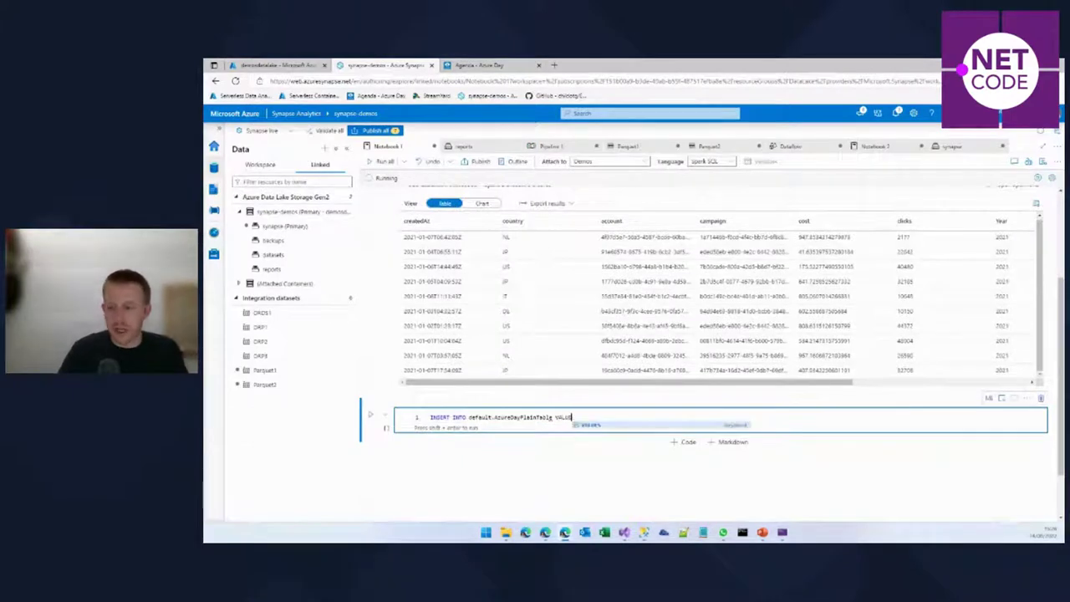
{"action": "type", "text": "current"}
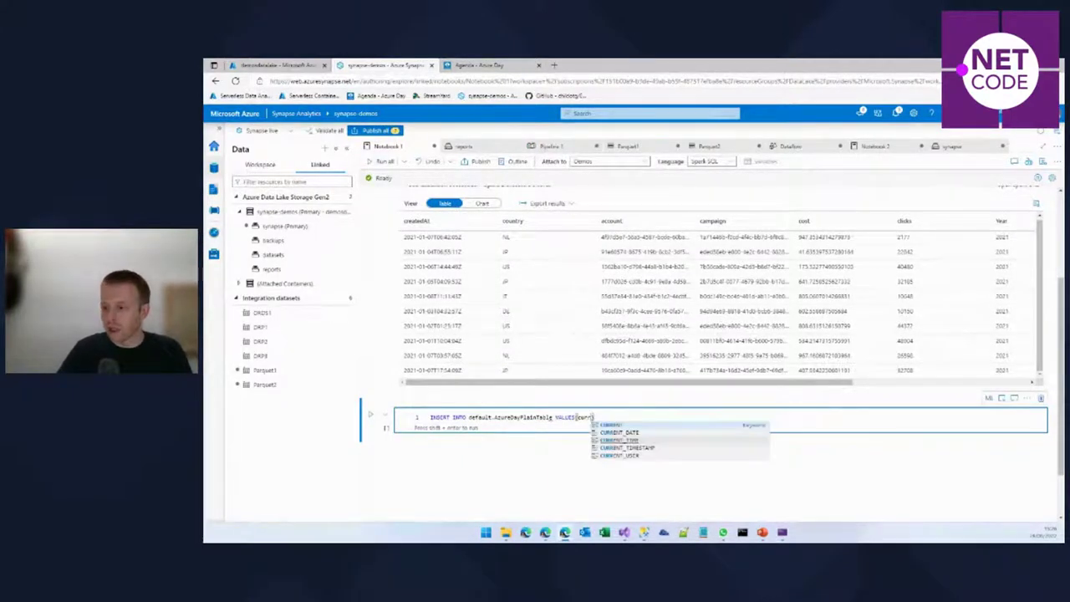
{"action": "key", "text": "Tab"}
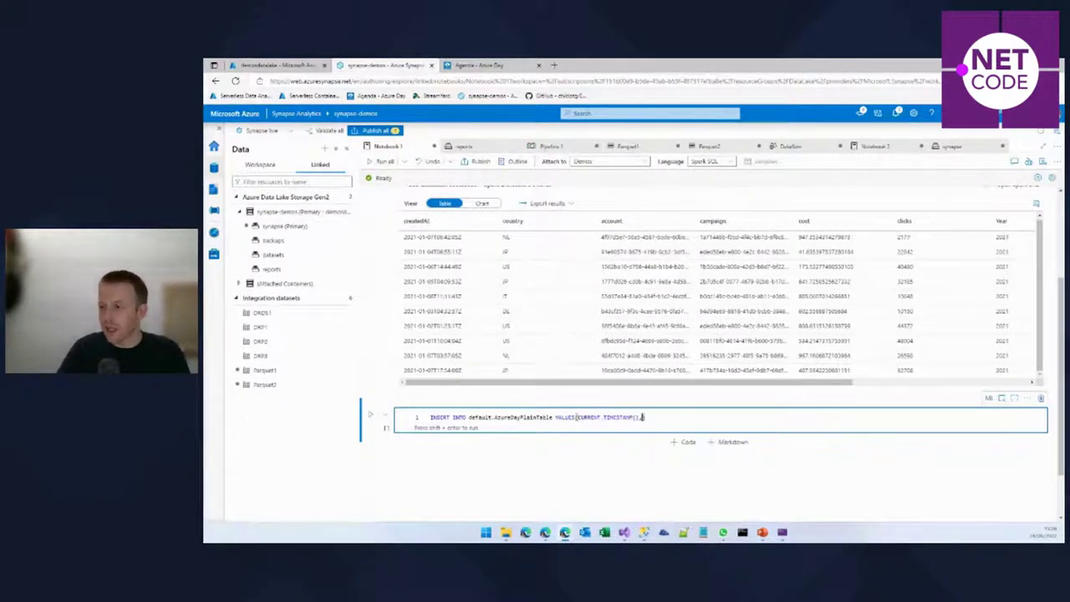
{"action": "type", "text": ", 'Te"}
{"action": "type", "text": ", "}
{"action": "type", "text": "'X', 'X'"}
{"action": "type", "text": ", '"}
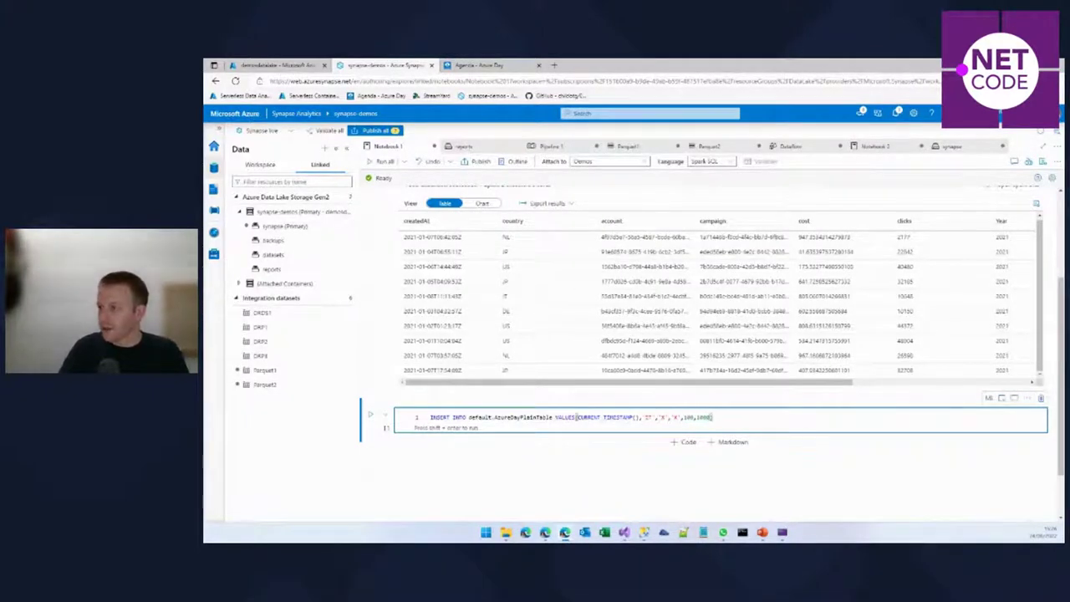
{"action": "type", "text": ",2022,6,24"}
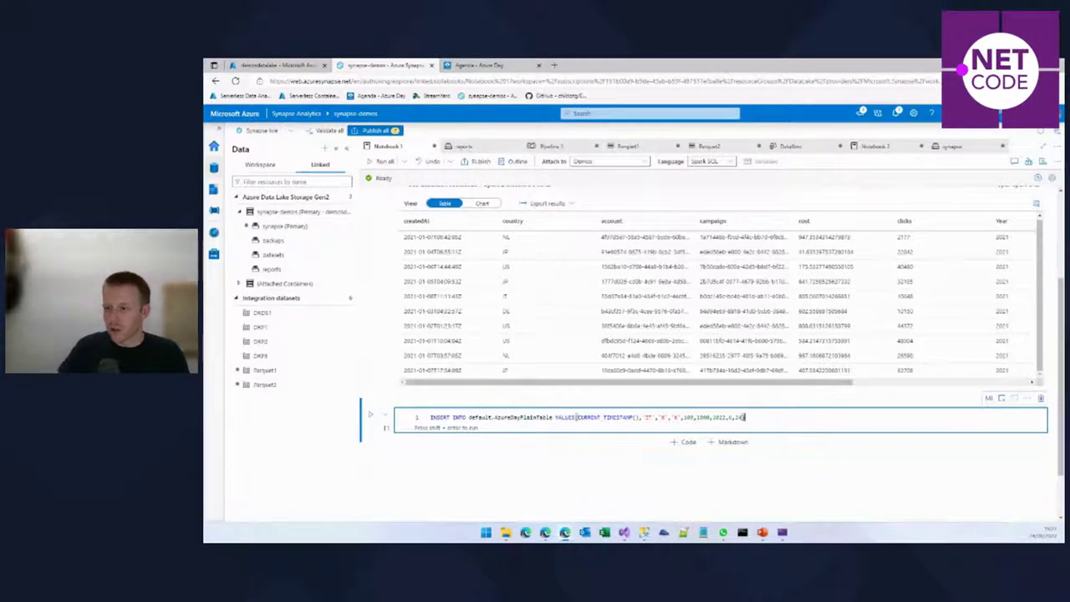
Step: Run the INSERT cell and check the data files in the azuredayplaintable warehouse folder, returning to Notebook 1
{"action": "key", "text": "shift+Return"}
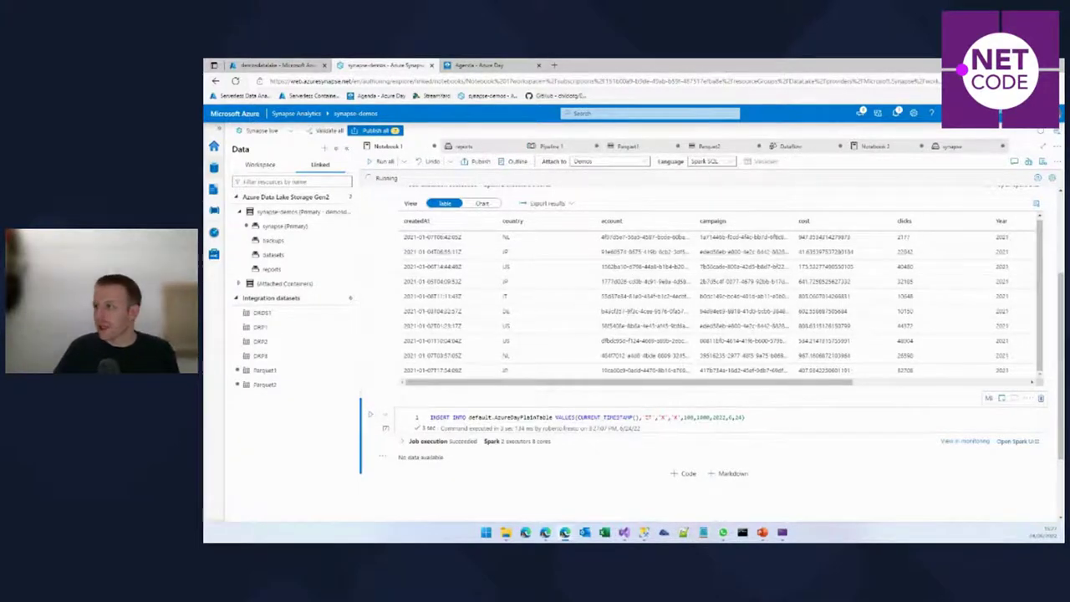
{"action": "left_click", "coordinate": [951, 147]}
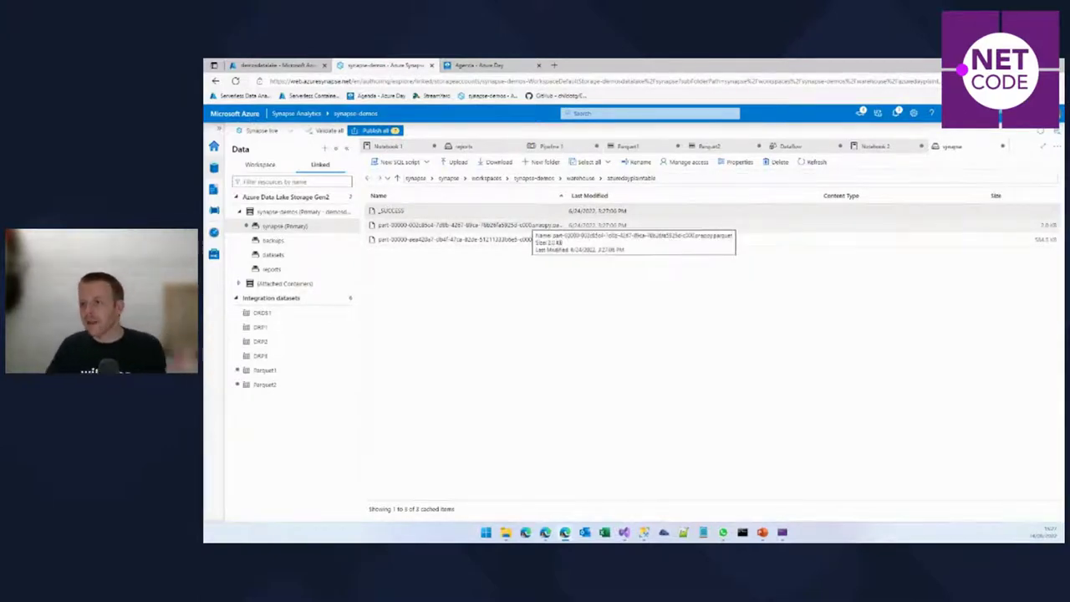
{"action": "left_click", "coordinate": [387, 146]}
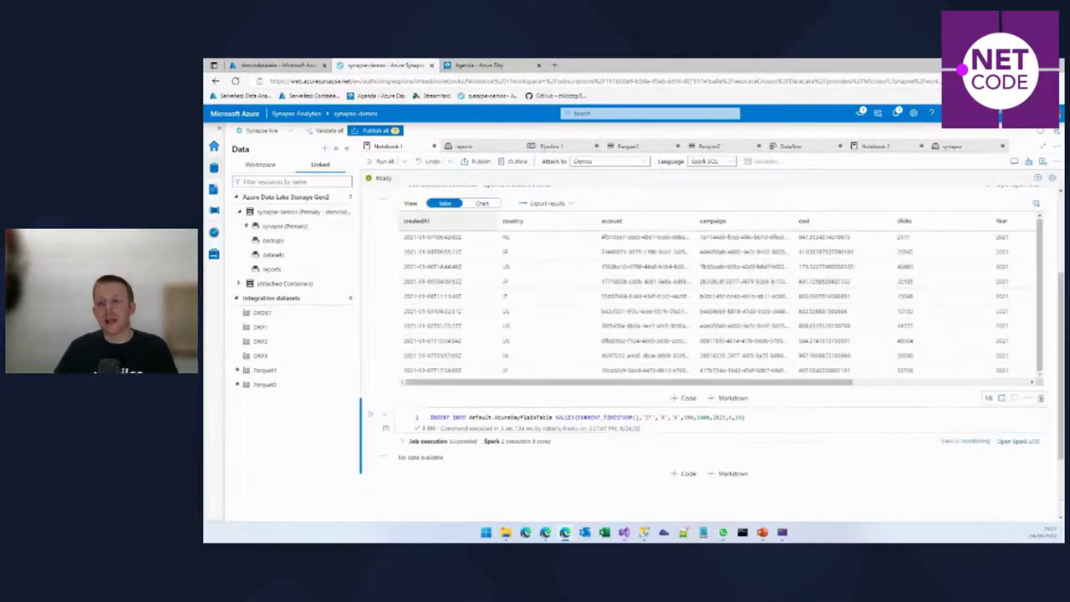
Step: Add a code cell below the INSERT cell and begin it with UPDATE default.AzureDayPlainTable, copying the table name from the INSERT statement
{"action": "left_click", "coordinate": [684, 423]}
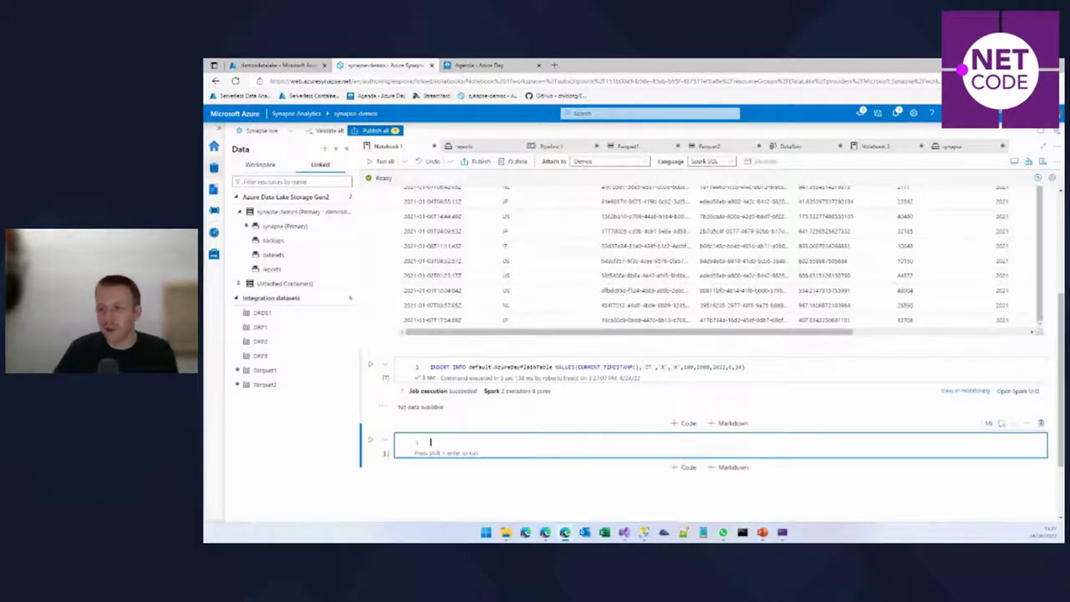
{"action": "left_click_drag", "start_coordinate": [469, 276], "coordinate": [554, 276]}
{"action": "key", "text": "ctrl+c"}
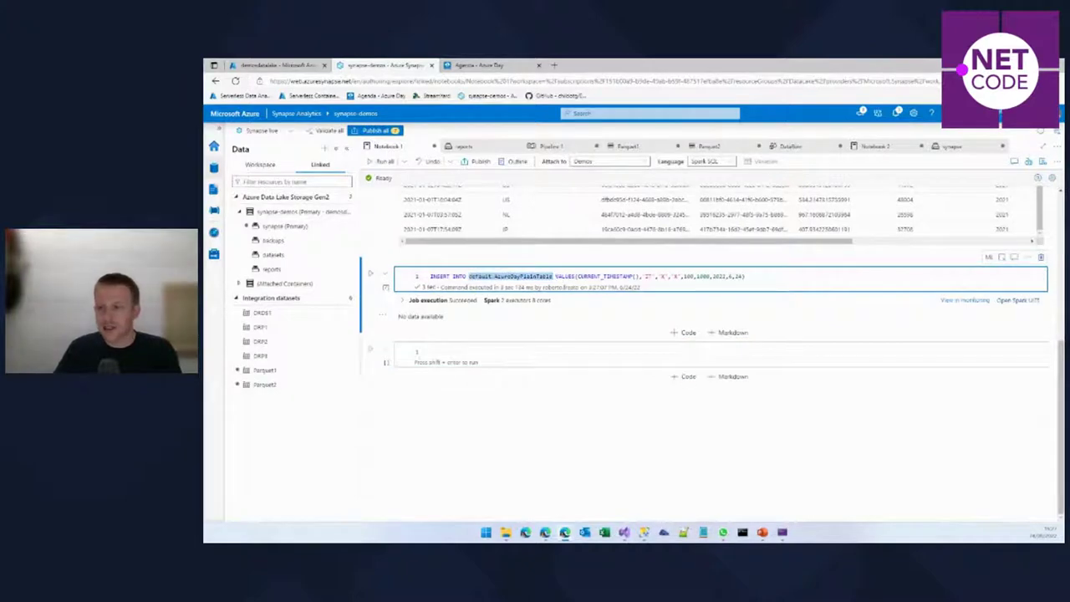
{"action": "left_click", "coordinate": [430, 352]}
{"action": "key", "text": "ctrl+v"}
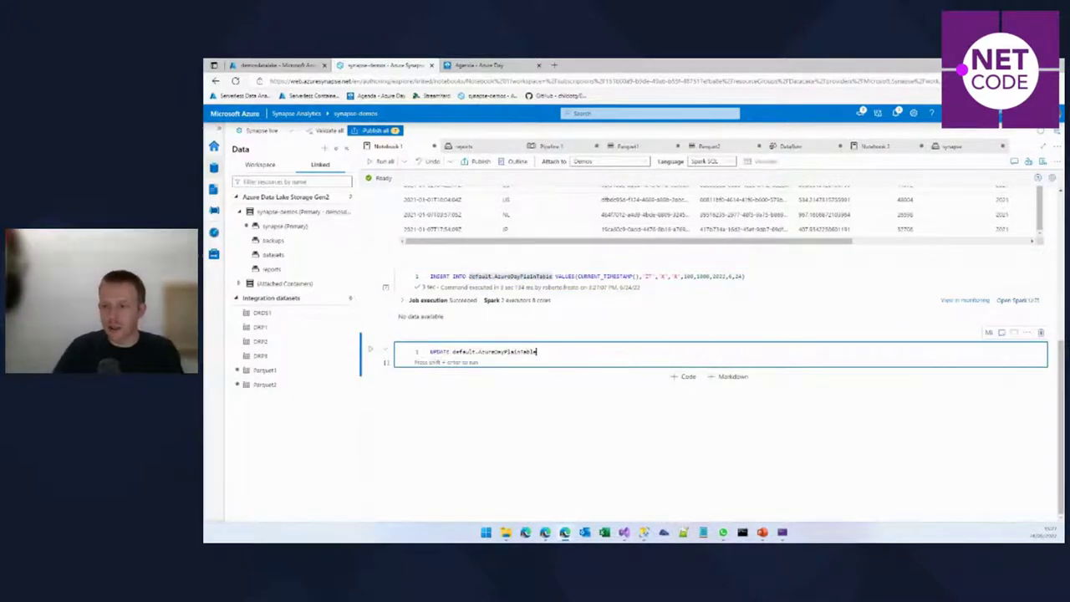
Step: Complete the UPDATE statement with SET cost=999 and WHERE account='X' on separate lines, and run the cell
{"action": "key", "text": "Return"}
{"action": "type", "text": "SET"}
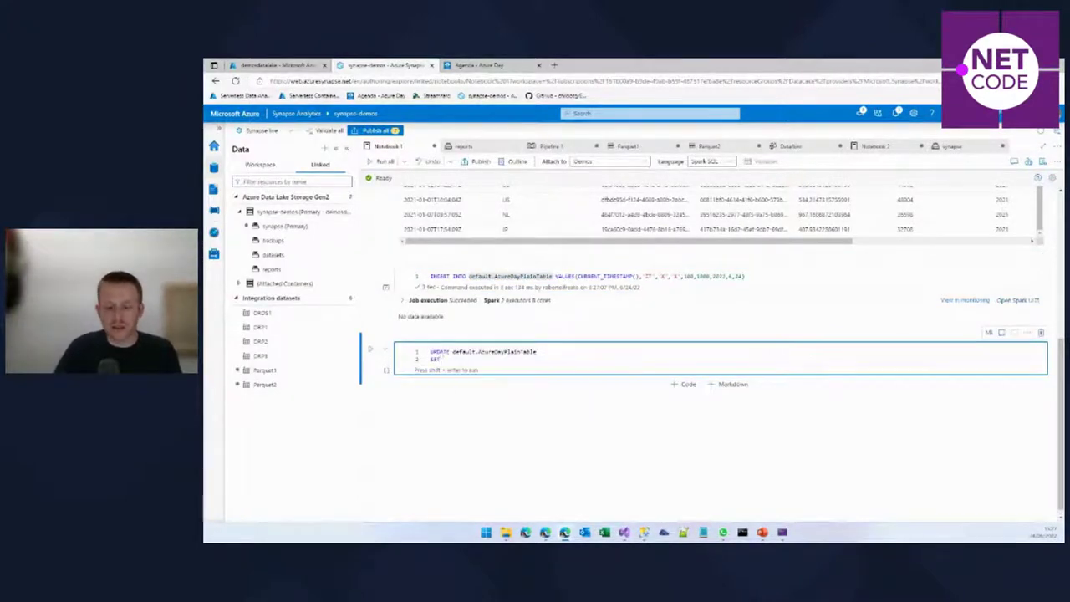
{"action": "type", "text": " uunt=100"}
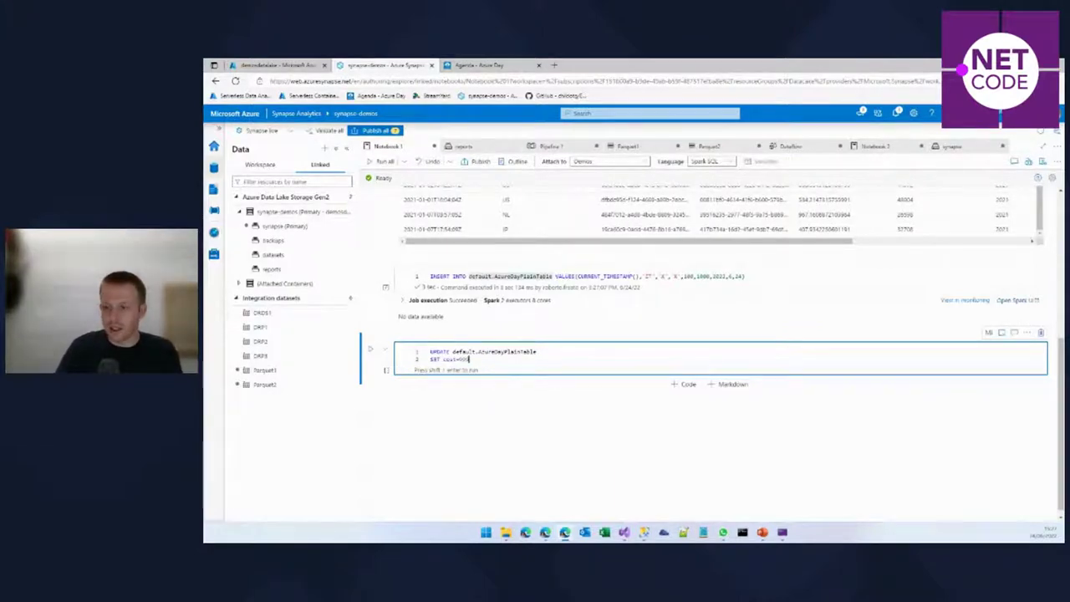
{"action": "key", "text": "Return"}
{"action": "type", "text": "WHERE account='X"}
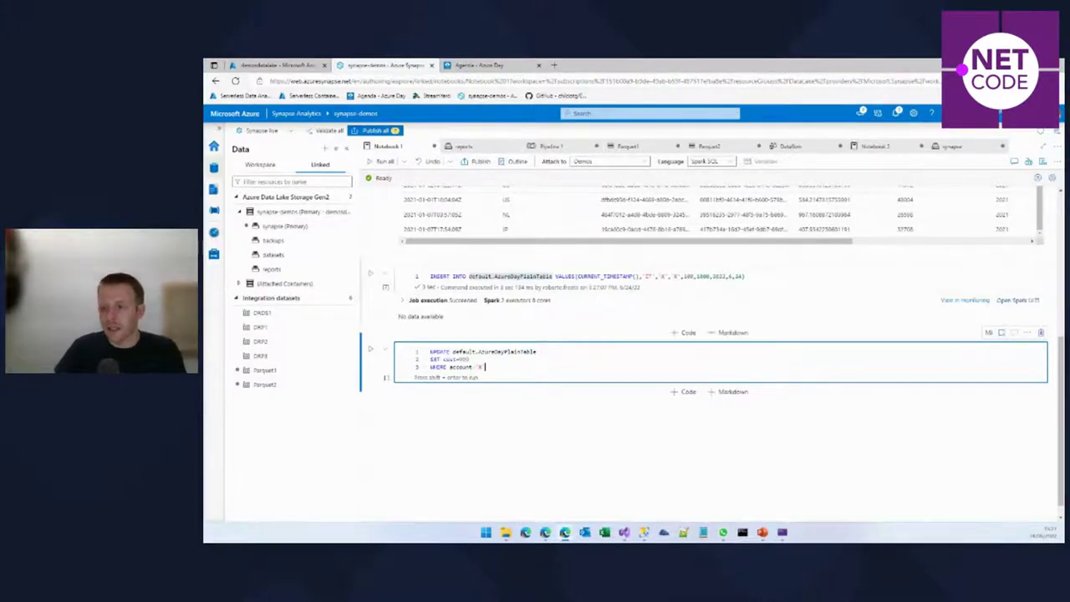
{"action": "key", "text": "shift+Return"}
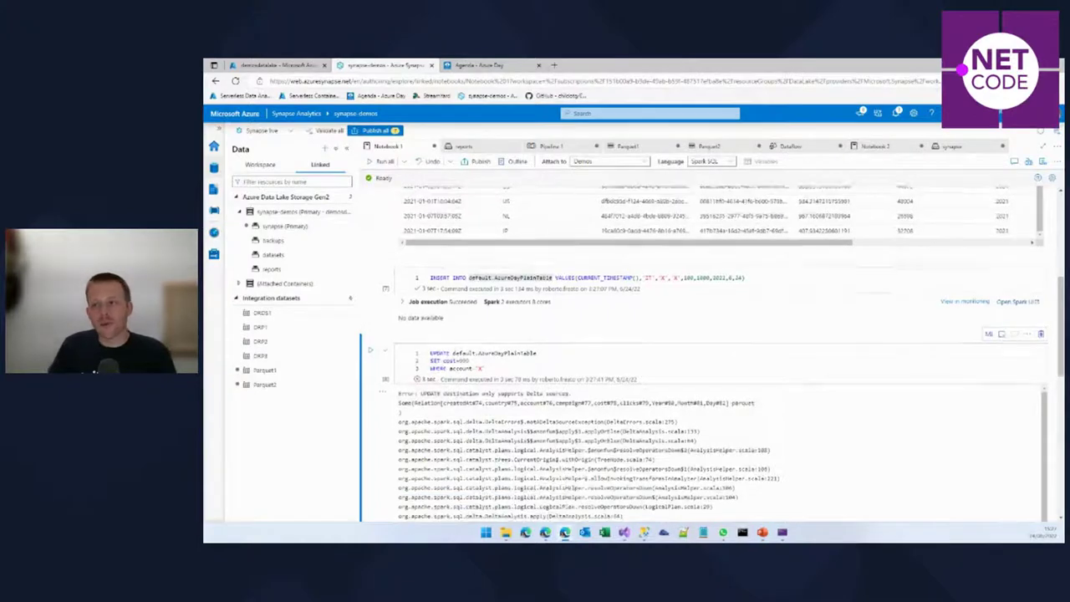
Step: In the PySpark cell, add .format("delta") to the write call and rename the saved table to default.AzureDayDeltaTable
{"action": "scroll", "coordinate": [710, 351], "scroll_direction": "up", "scroll_amount": 5}
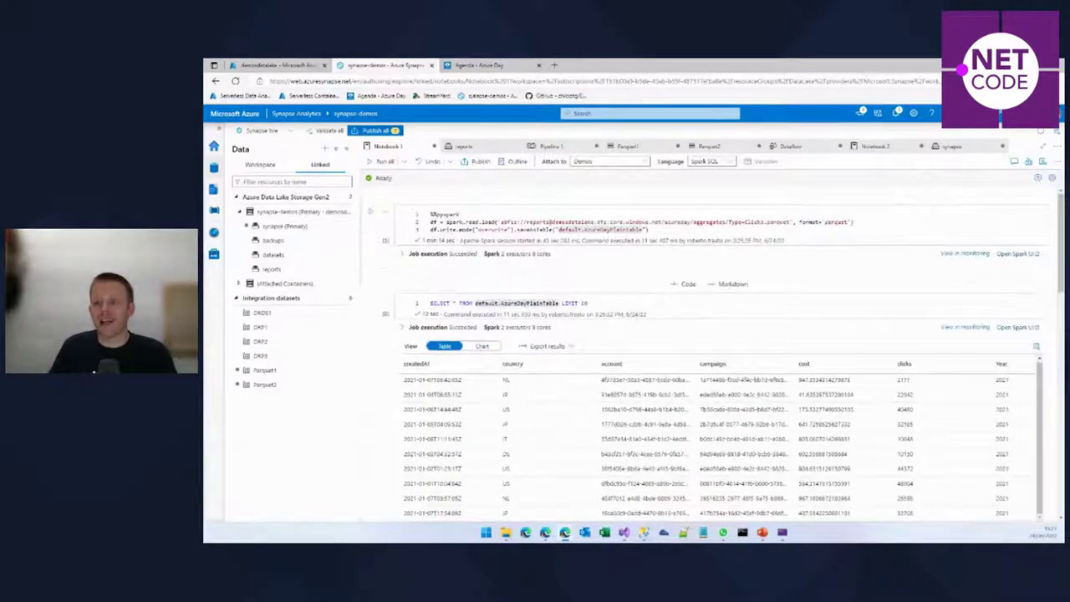
{"action": "left_click", "coordinate": [456, 229]}
{"action": "type", "text": ".format("}
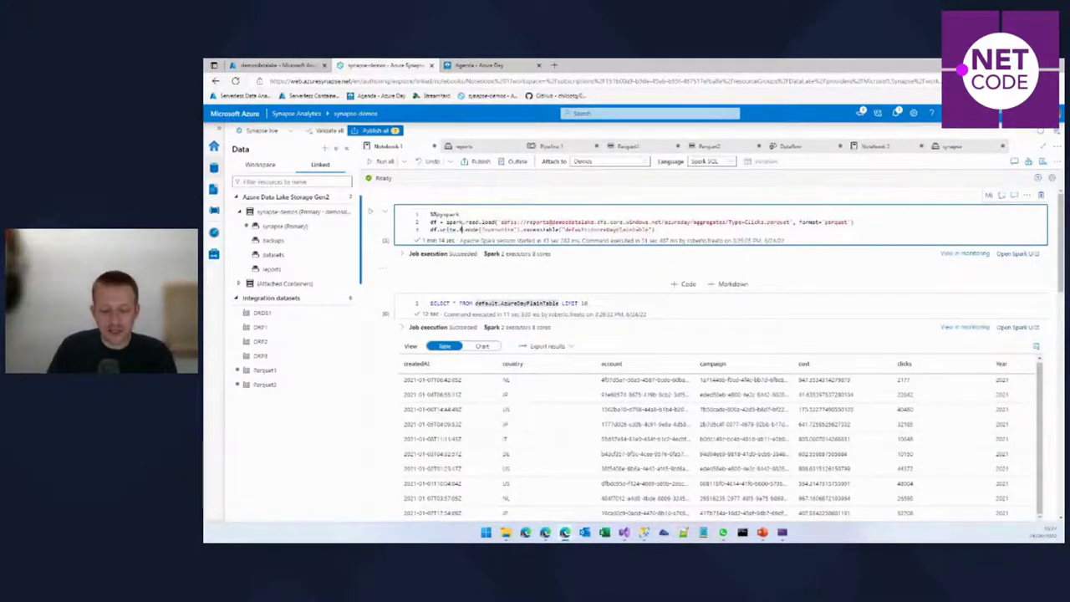
{"action": "type", "text": "\"delta\""}
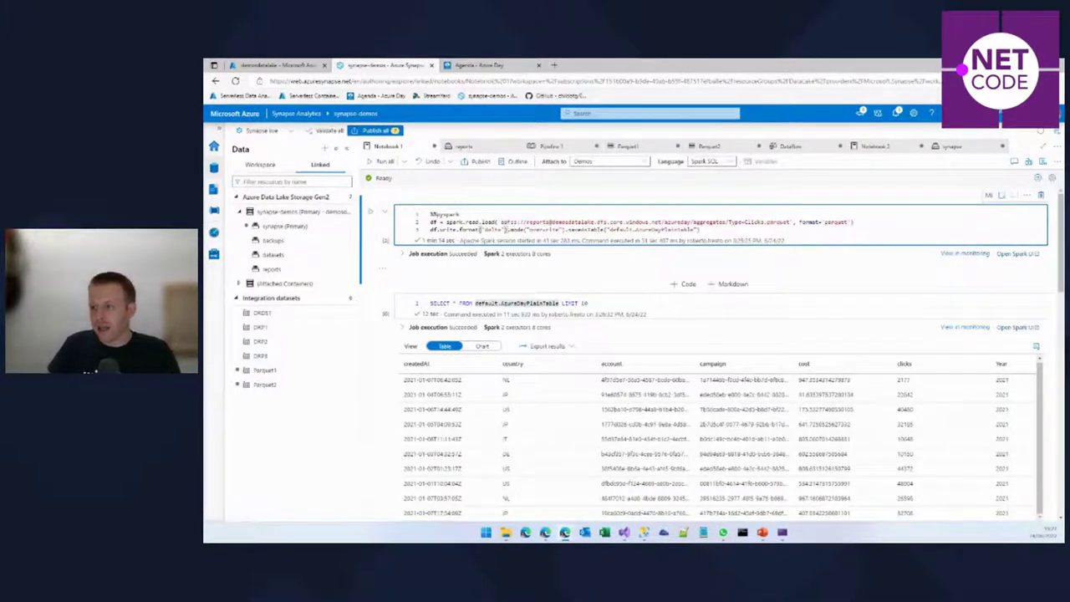
{"action": "left_click_drag", "start_coordinate": [660, 229], "coordinate": [674, 229]}
{"action": "type", "text": "Delta"}
Step: Copy AzureDayDeltaTable from the PySpark cell and use it as the table name in the SELECT query
{"action": "double_click", "coordinate": [664, 229]}
{"action": "key", "text": "ctrl+c"}
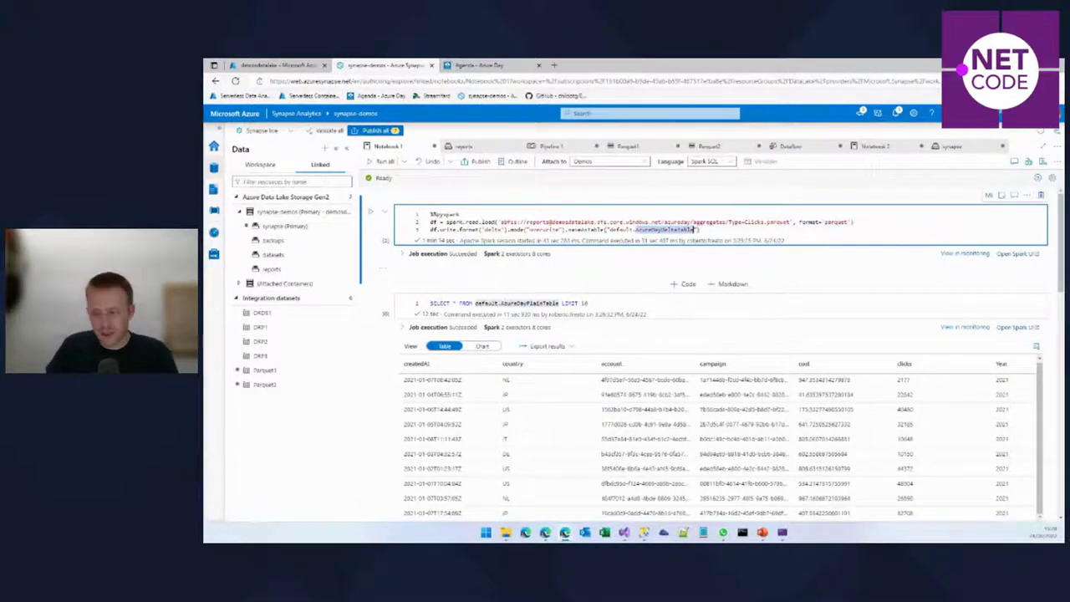
{"action": "left_click", "coordinate": [535, 303]}
{"action": "double_click", "coordinate": [530, 303]}
{"action": "key", "text": "ctrl+v"}
{"action": "scroll", "coordinate": [703, 351], "scroll_direction": "down", "scroll_amount": 5}
{"action": "scroll", "coordinate": [702, 334], "scroll_direction": "up", "scroll_amount": 5}
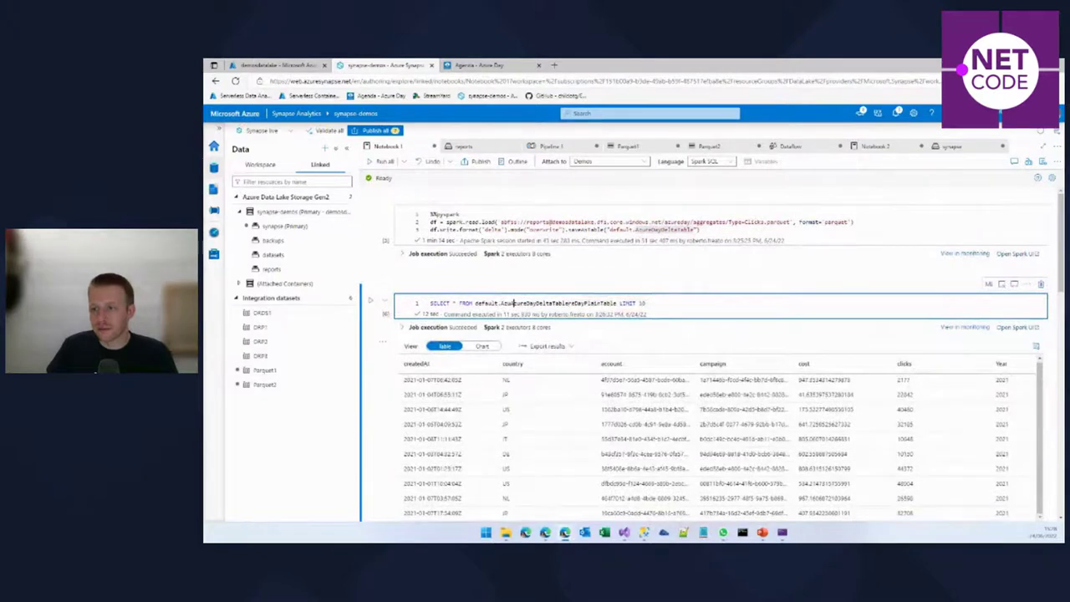
{"action": "double_click", "coordinate": [559, 303]}
{"action": "scroll", "coordinate": [501, 307], "scroll_direction": "down", "scroll_amount": 10}
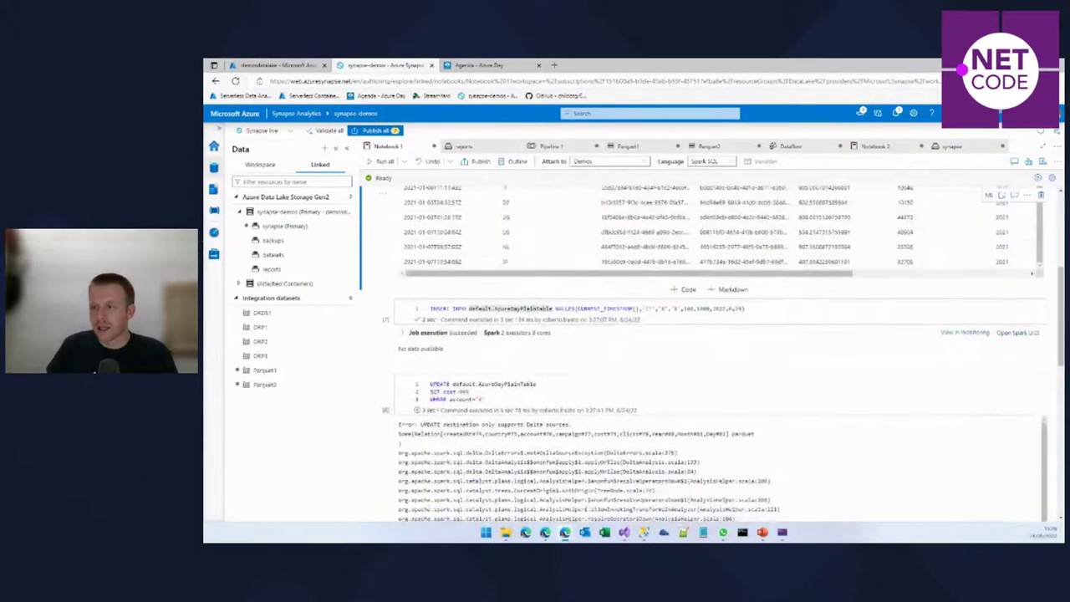
Step: Replace AzureDayPlainTable with AzureDayDeltaTable in both the INSERT and UPDATE statements
{"action": "double_click", "coordinate": [528, 309]}
{"action": "key", "text": "ctrl+v"}
{"action": "double_click", "coordinate": [555, 308]}
{"action": "key", "text": "ctrl+v"}
{"action": "double_click", "coordinate": [509, 384]}
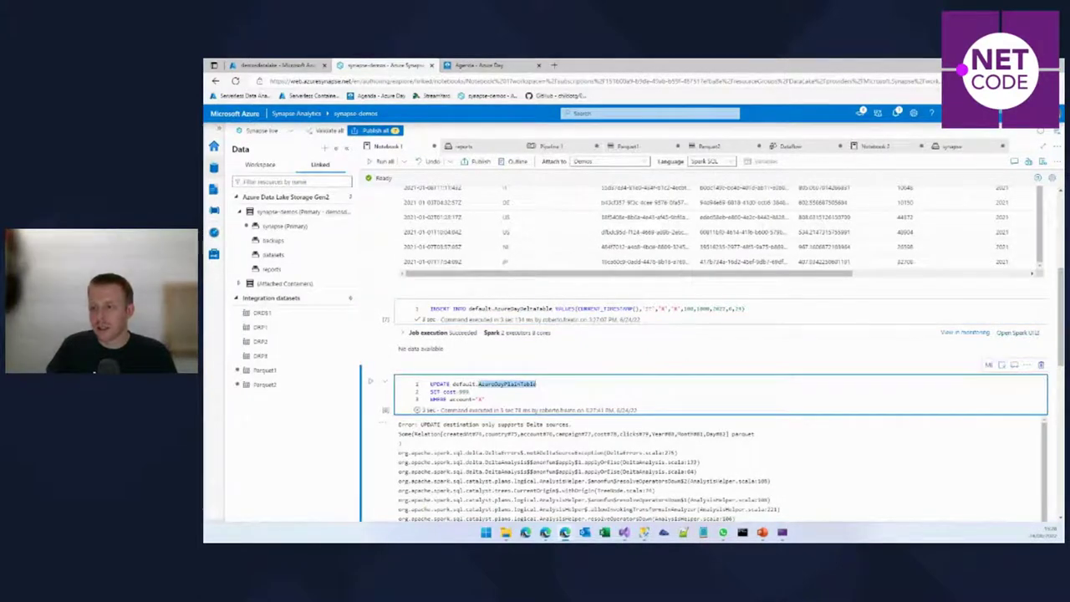
{"action": "key", "text": "ctrl+v"}
{"action": "scroll", "coordinate": [702, 351], "scroll_direction": "up", "scroll_amount": 10}
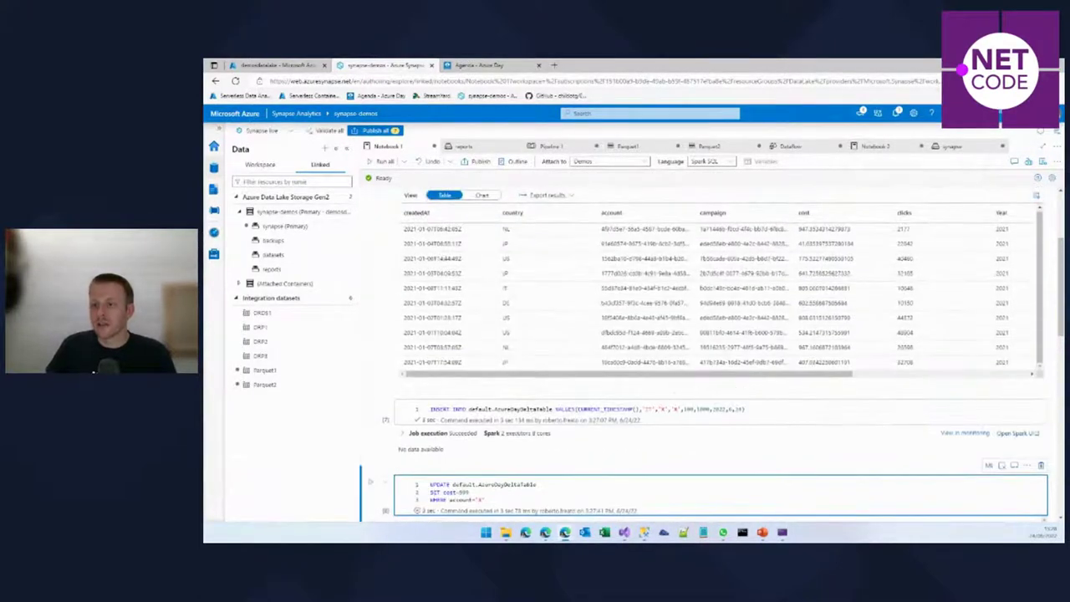
Step: Run all notebook cells and refresh the synapse warehouse folder listing to look for the new table folder
{"action": "left_click", "coordinate": [380, 161]}
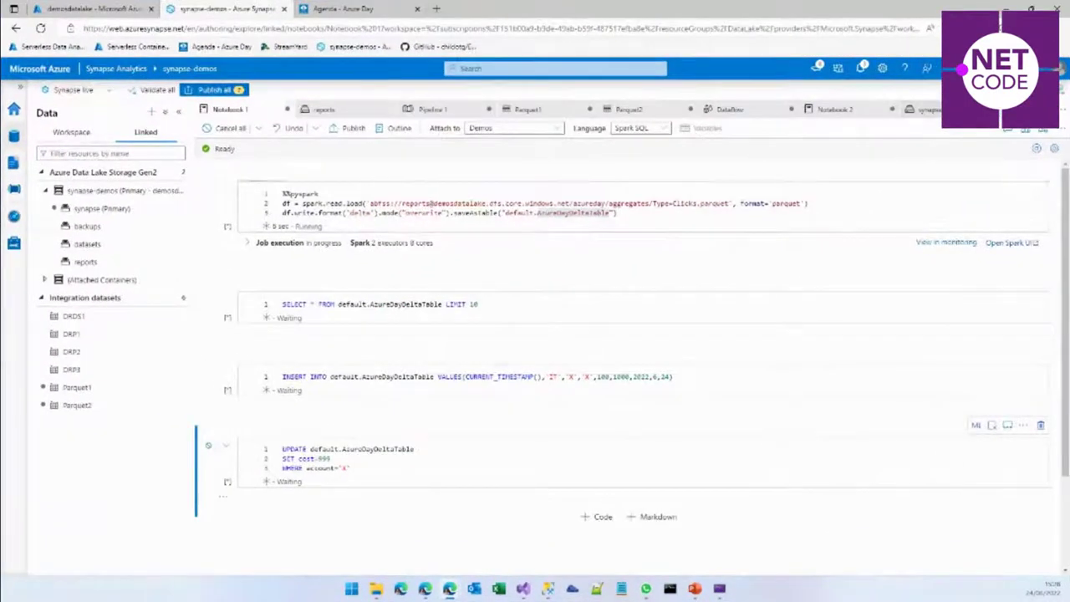
{"action": "left_click", "coordinate": [469, 148]}
{"action": "left_click", "coordinate": [881, 128]}
{"action": "left_click", "coordinate": [888, 185]}
{"action": "left_click", "coordinate": [881, 128]}
{"action": "left_click", "coordinate": [887, 183]}
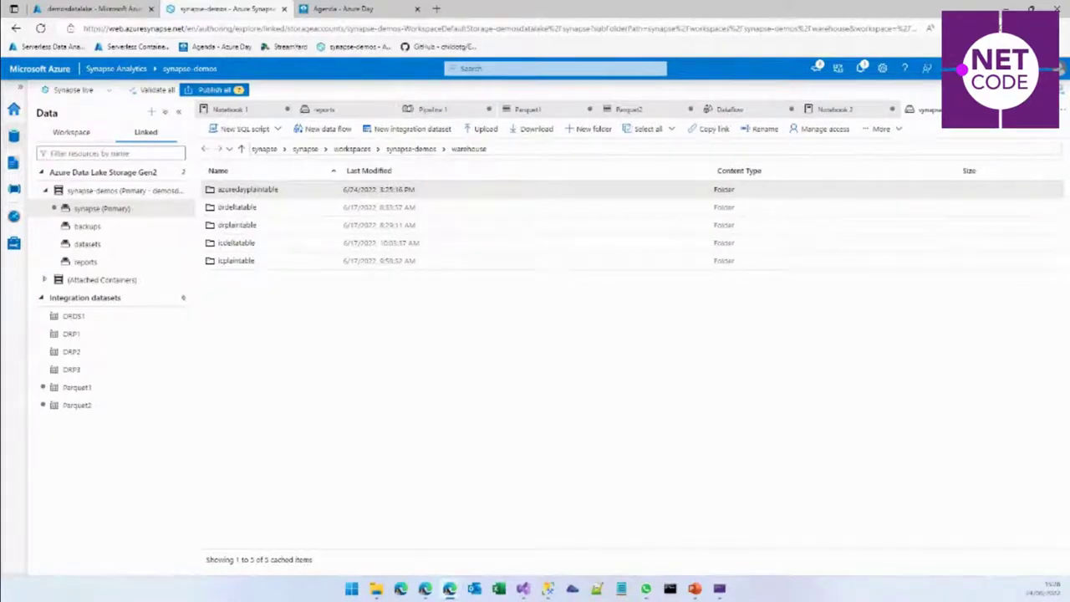
{"action": "left_click", "coordinate": [881, 128]}
{"action": "left_click", "coordinate": [888, 184]}
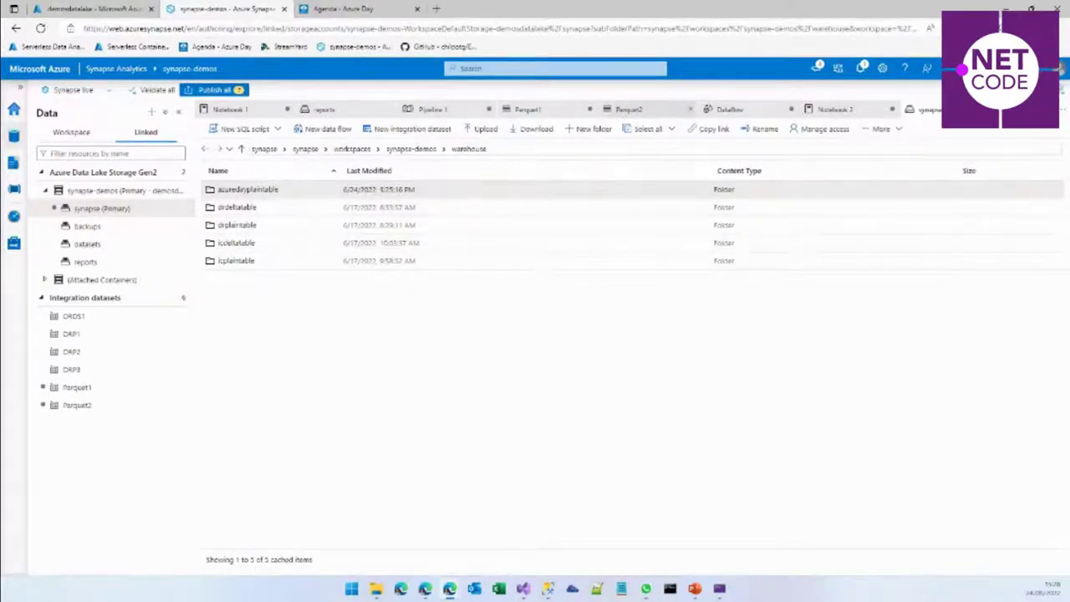
Step: Check the notebook's run progress and refresh the warehouse folder listing again
{"action": "left_click", "coordinate": [227, 109]}
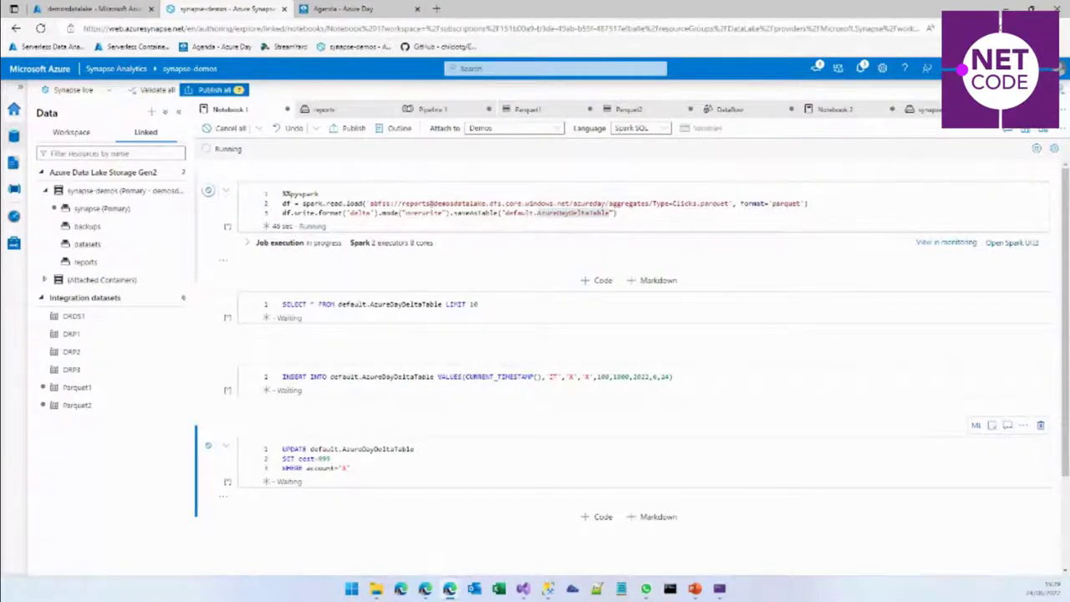
{"action": "left_click", "coordinate": [920, 110]}
{"action": "left_click", "coordinate": [881, 129]}
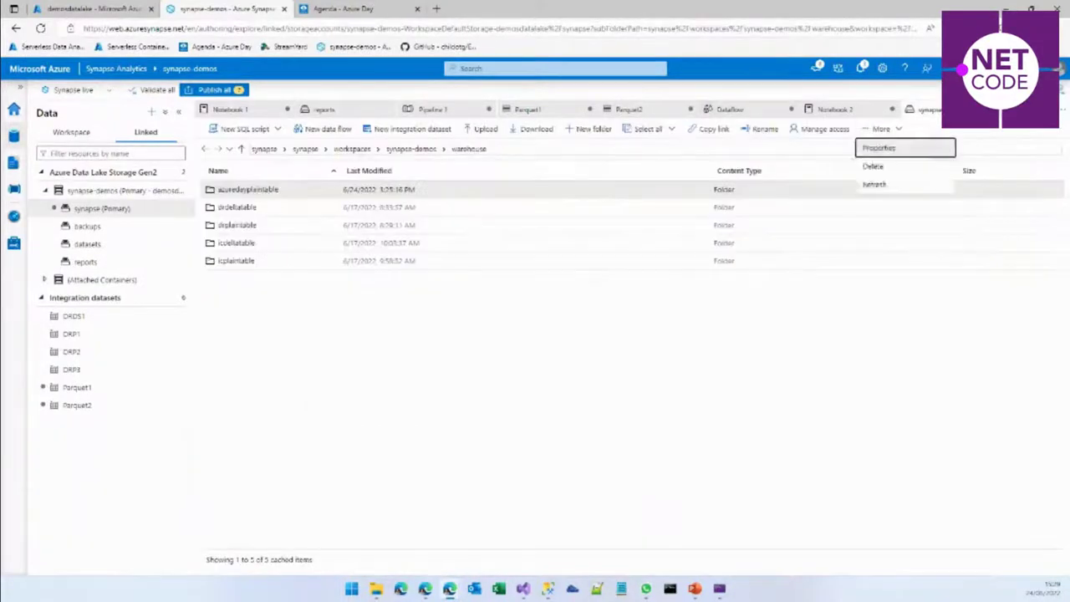
{"action": "left_click", "coordinate": [874, 184]}
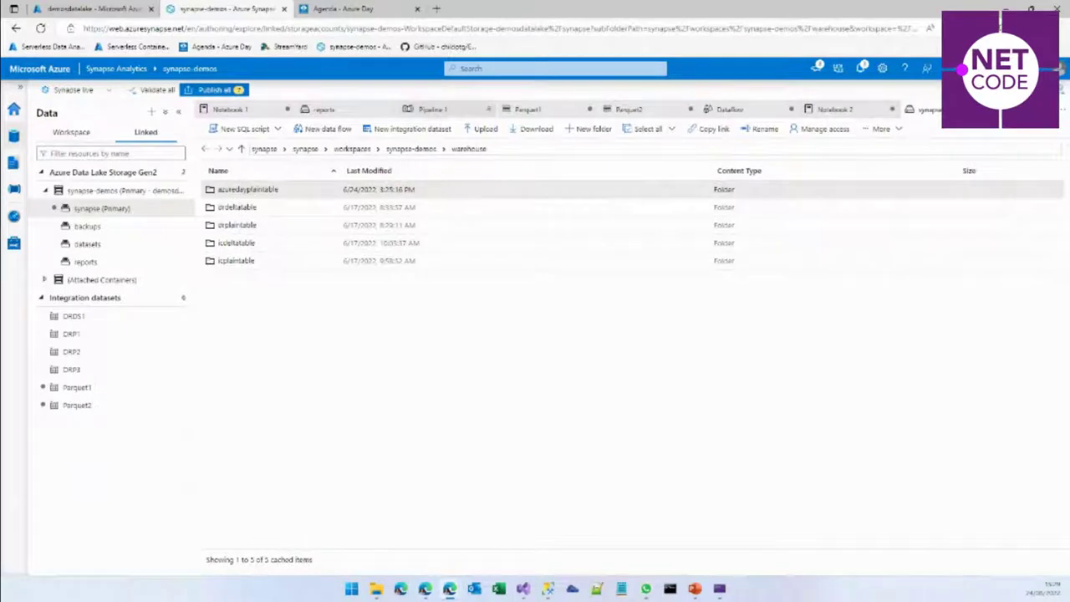
Step: Recheck the notebook run, refresh the warehouse folder, and open the azuredaydeltatable folder
{"action": "left_click", "coordinate": [230, 110]}
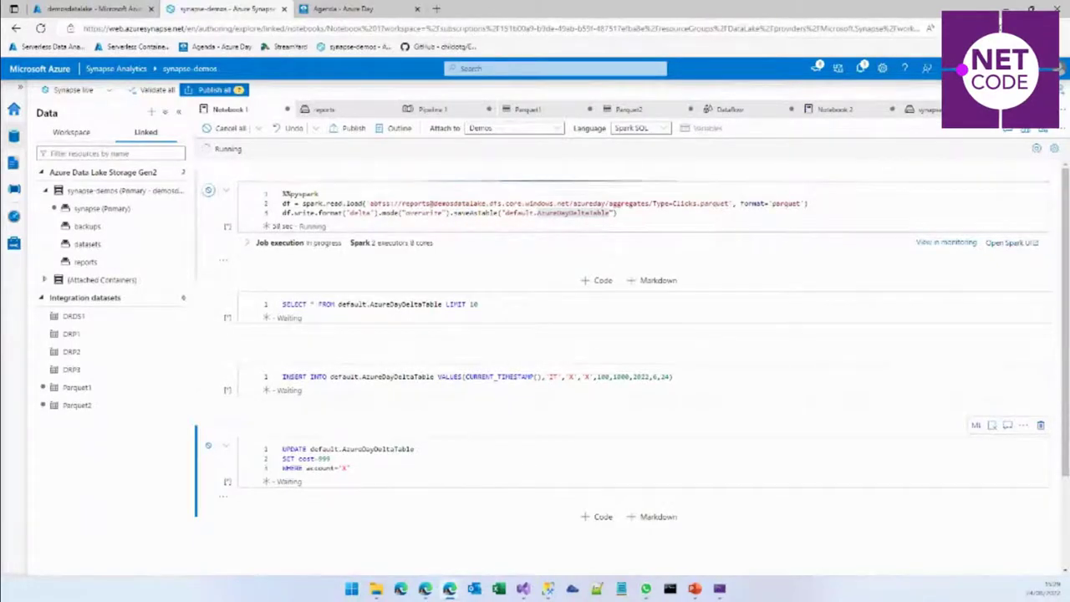
{"action": "left_click", "coordinate": [924, 110]}
{"action": "left_click", "coordinate": [881, 129]}
{"action": "left_click", "coordinate": [886, 184]}
{"action": "double_click", "coordinate": [248, 189]}
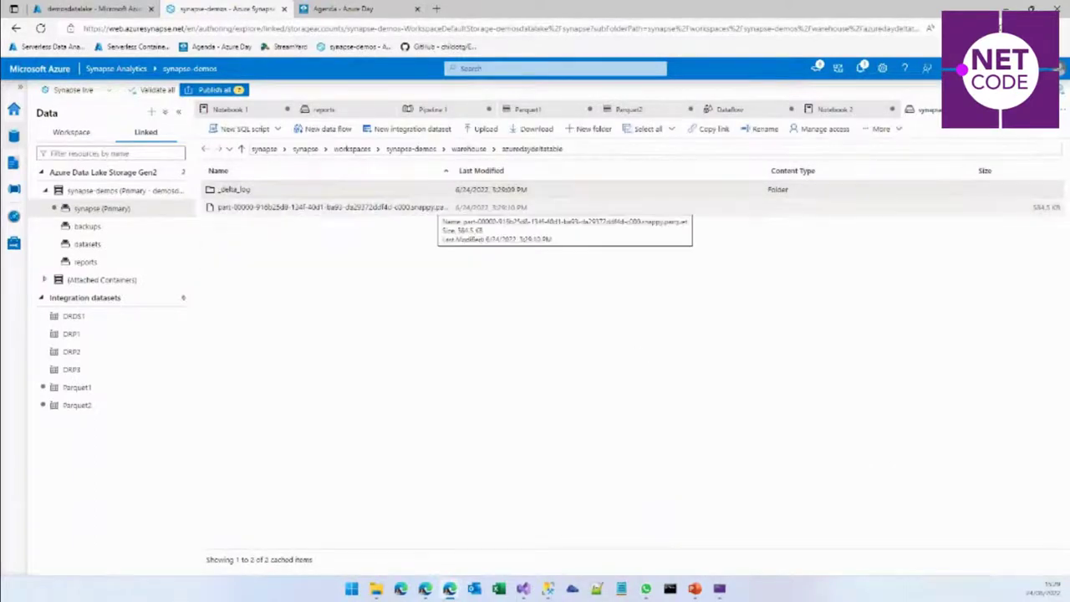
Step: Open the _delta_log folder and preview the contents of 00000000000000000000.json, closing the preview after reading it
{"action": "double_click", "coordinate": [234, 189]}
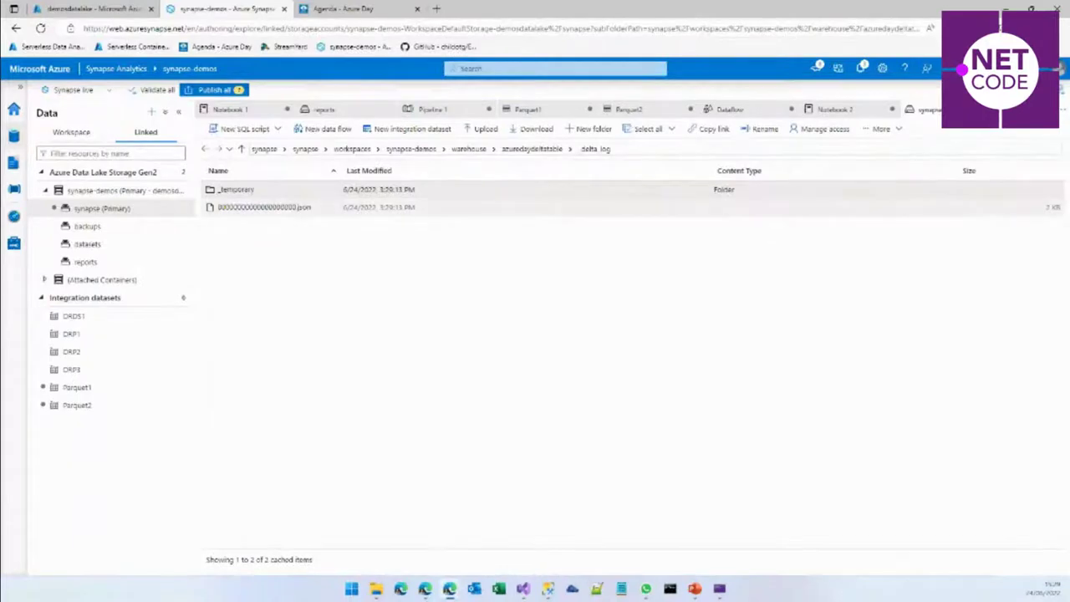
{"action": "right_click", "coordinate": [244, 207]}
{"action": "left_click", "coordinate": [286, 210]}
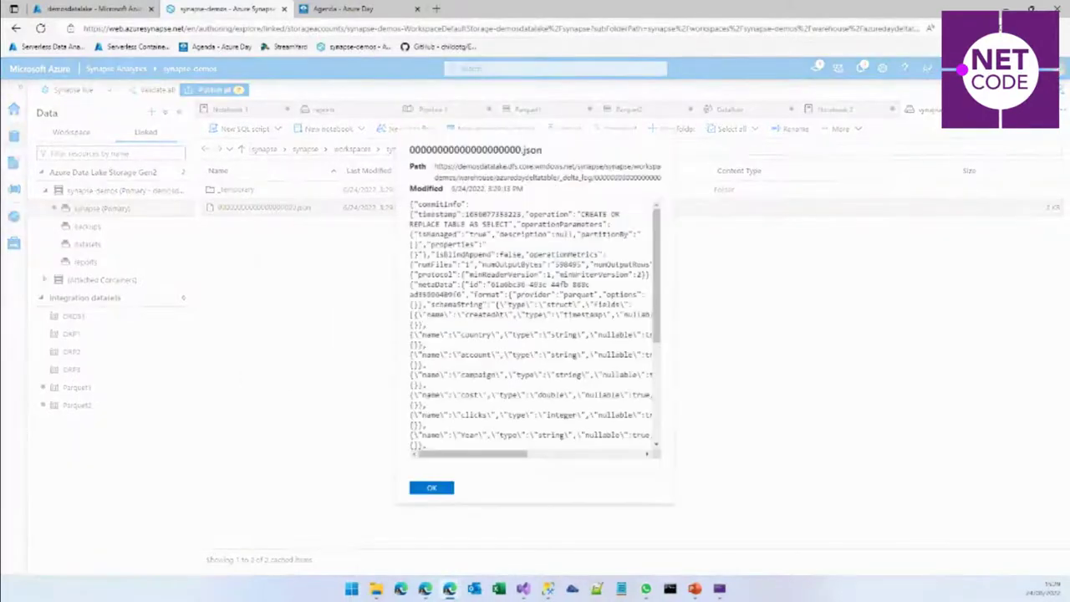
{"action": "scroll", "coordinate": [534, 325], "scroll_direction": "down", "scroll_amount": 10}
{"action": "scroll", "coordinate": [535, 326], "scroll_direction": "up", "scroll_amount": 10}
{"action": "key", "text": "Escape"}
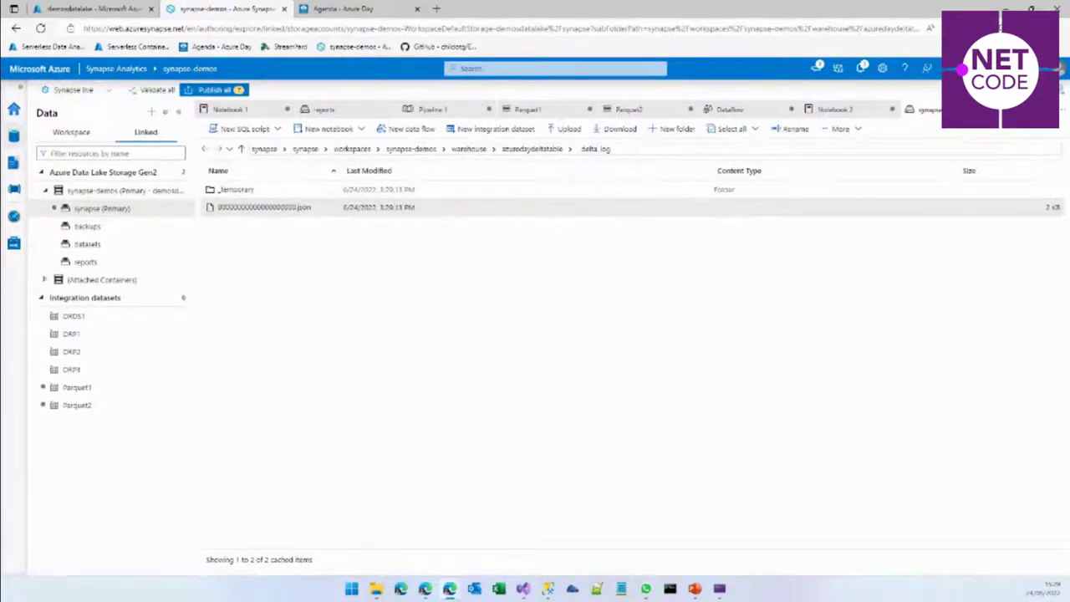
Step: Return to Notebook 1 and review the execution results of the SELECT, INSERT and UPDATE cells
{"action": "left_click", "coordinate": [227, 109]}
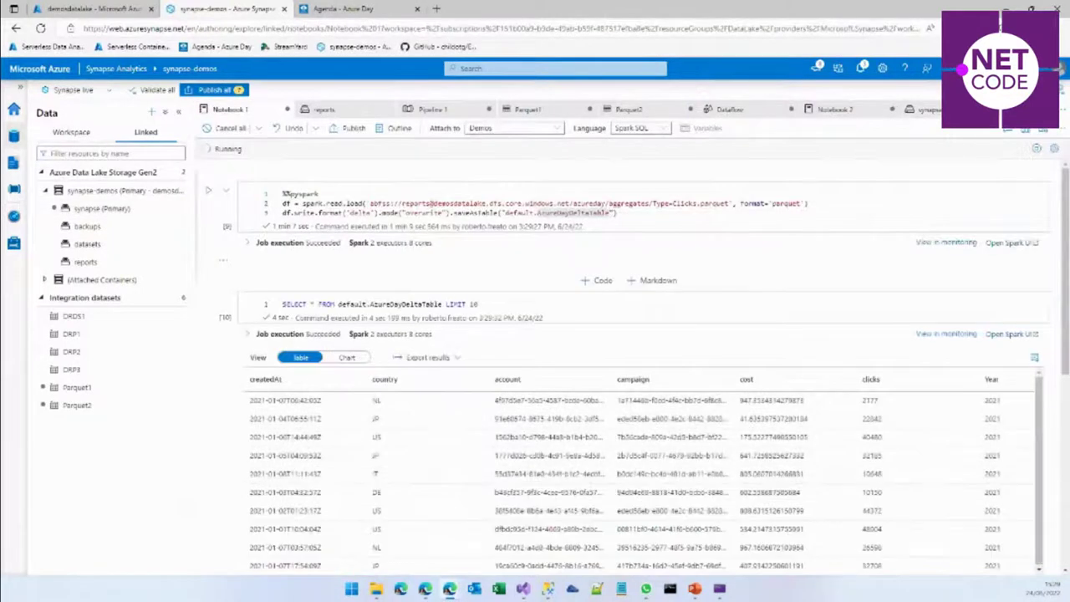
{"action": "scroll", "coordinate": [635, 368], "scroll_direction": "down", "scroll_amount": 1}
{"action": "scroll", "coordinate": [636, 368], "scroll_direction": "down", "scroll_amount": 3}
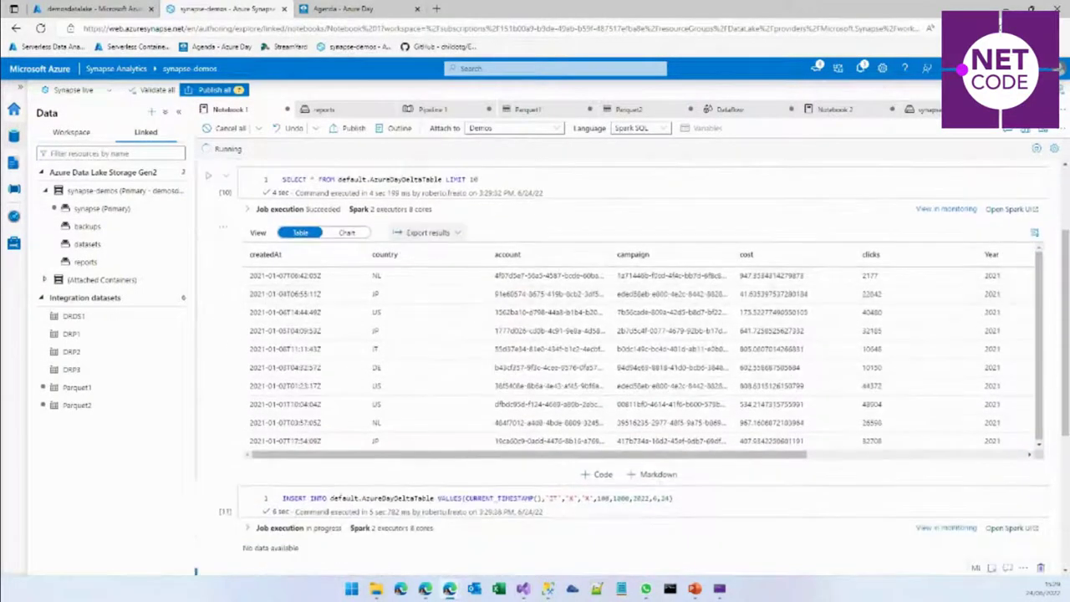
{"action": "scroll", "coordinate": [635, 368], "scroll_direction": "down", "scroll_amount": 3}
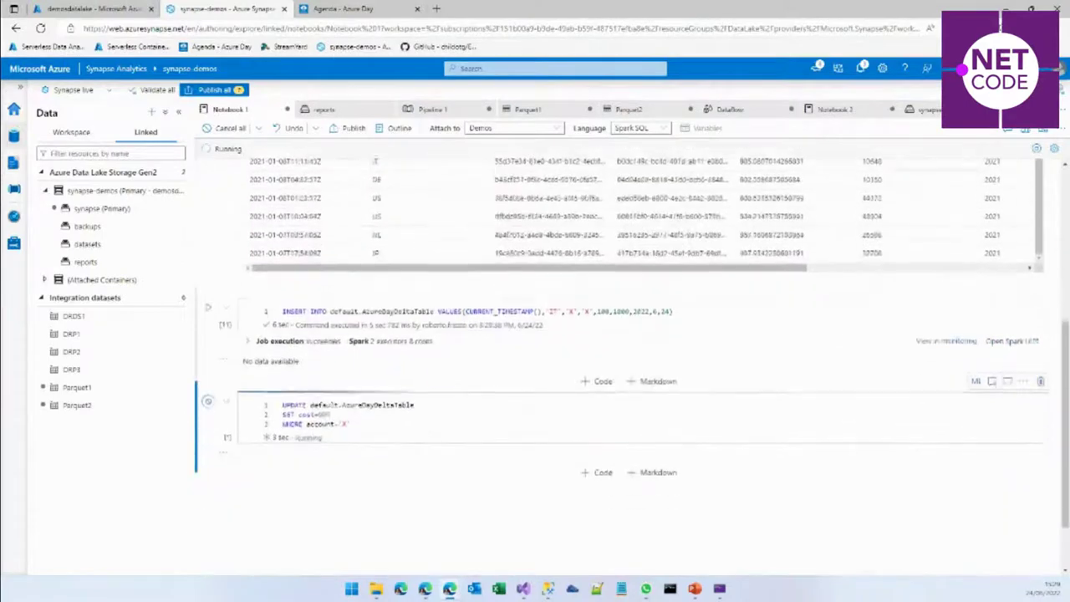
{"action": "scroll", "coordinate": [635, 367], "scroll_direction": "down", "scroll_amount": 2}
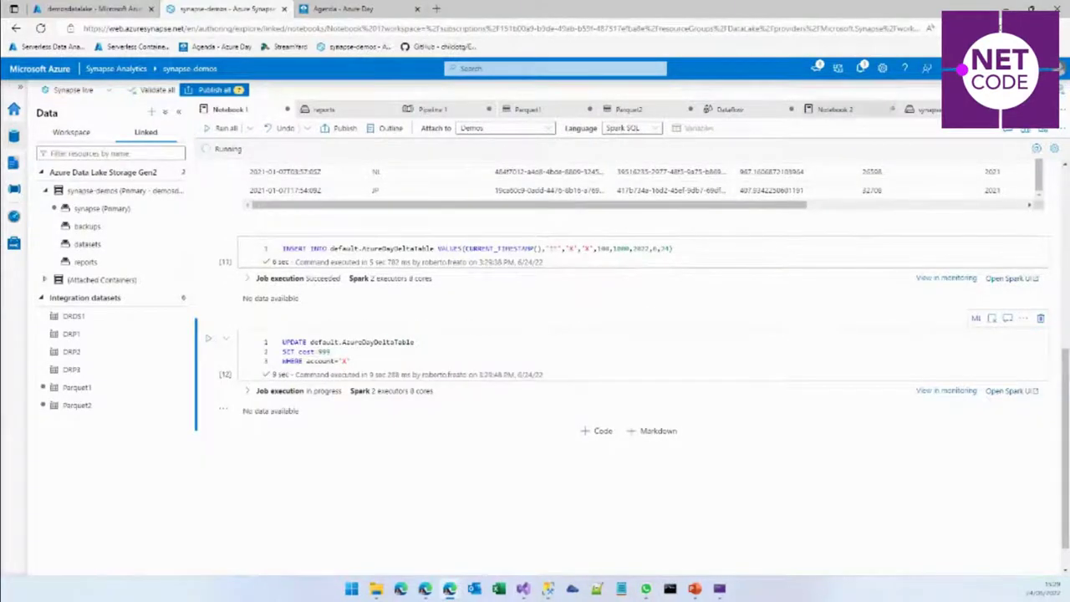
Step: Examine the Parquet files in the azuredaydeltatable folder and go back to Notebook 1
{"action": "left_click", "coordinate": [924, 110]}
{"action": "left_click", "coordinate": [532, 149]}
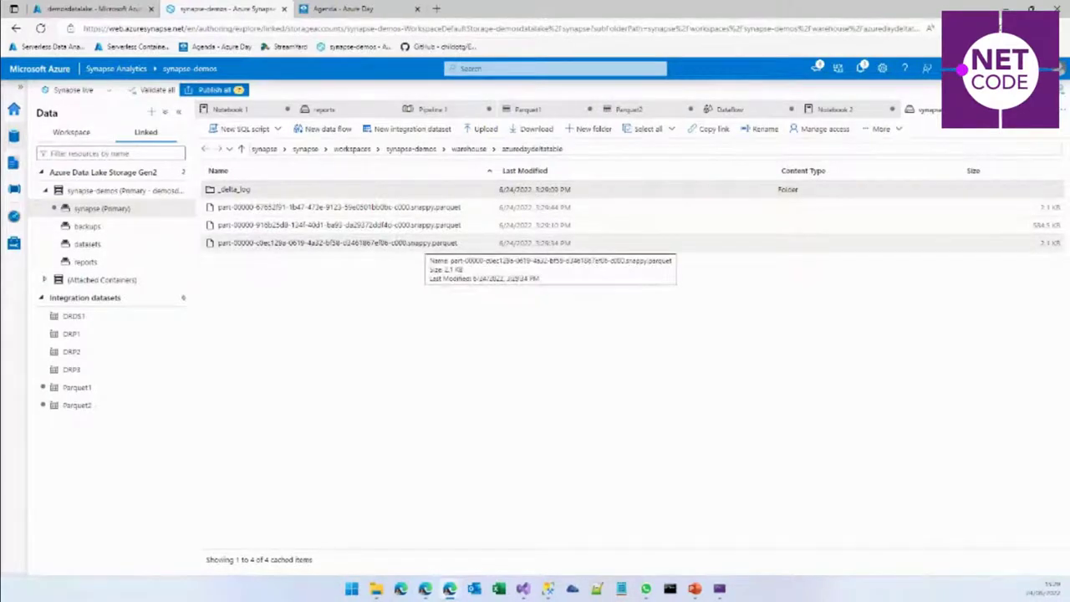
{"action": "left_click", "coordinate": [229, 108]}
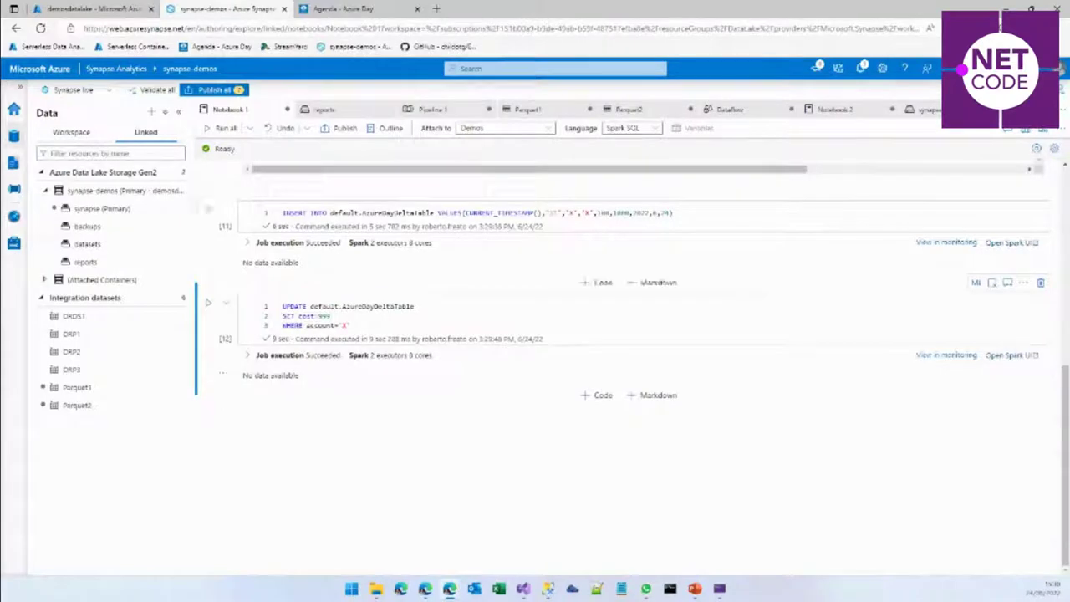
Step: Copy the SELECT statement on default.AzureDayDeltaTable into a new code cell below the UPDATE cell
{"action": "left_click", "coordinate": [521, 213]}
{"action": "scroll", "coordinate": [644, 334], "scroll_direction": "up", "scroll_amount": 4}
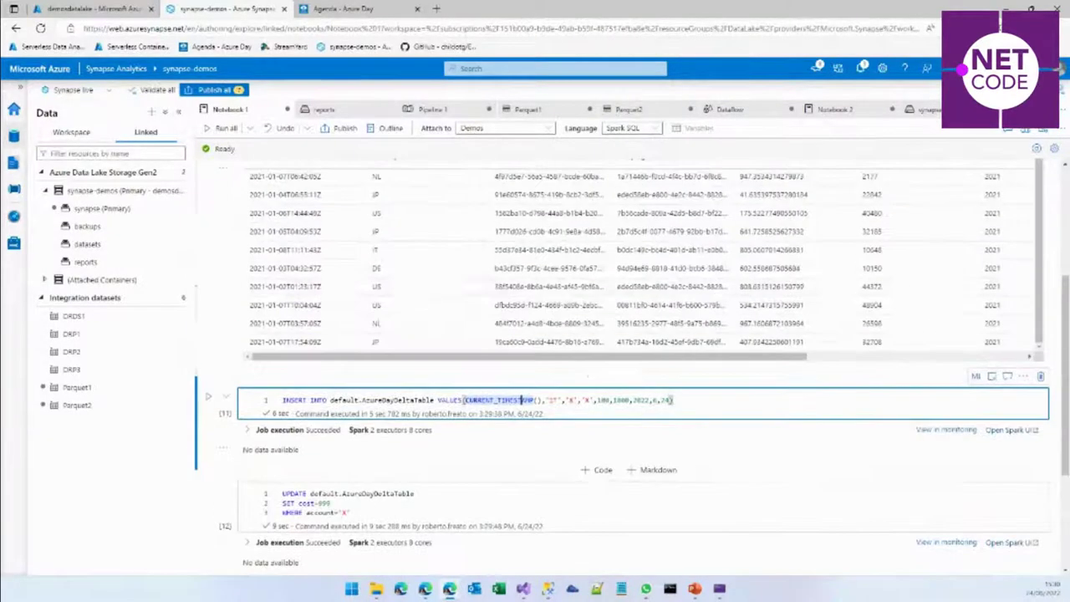
{"action": "scroll", "coordinate": [644, 351], "scroll_direction": "up", "scroll_amount": 3}
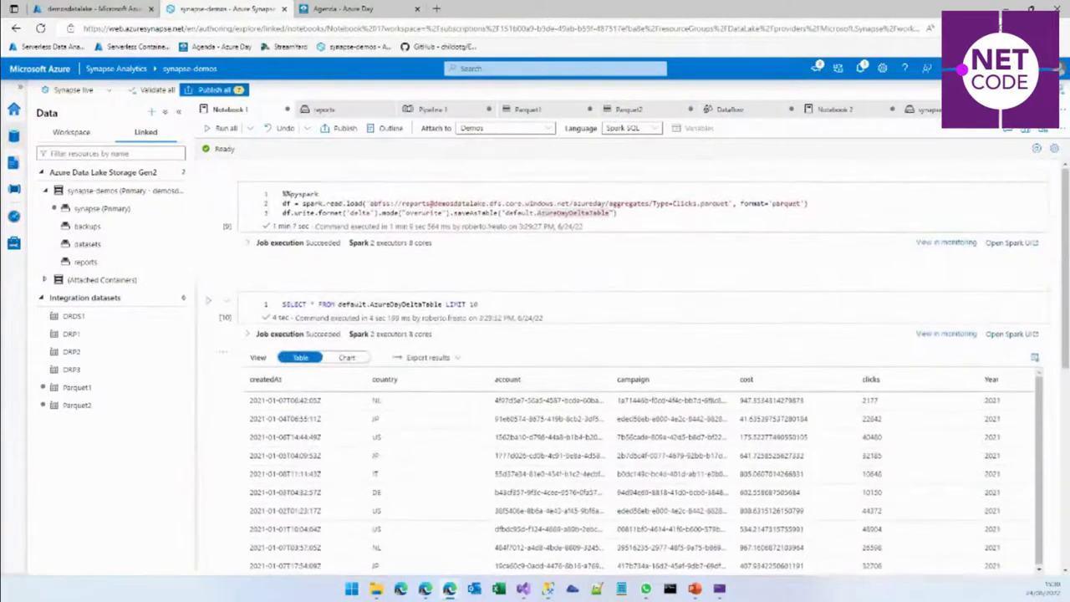
{"action": "triple_click", "coordinate": [405, 304]}
{"action": "key", "text": "ctrl+c"}
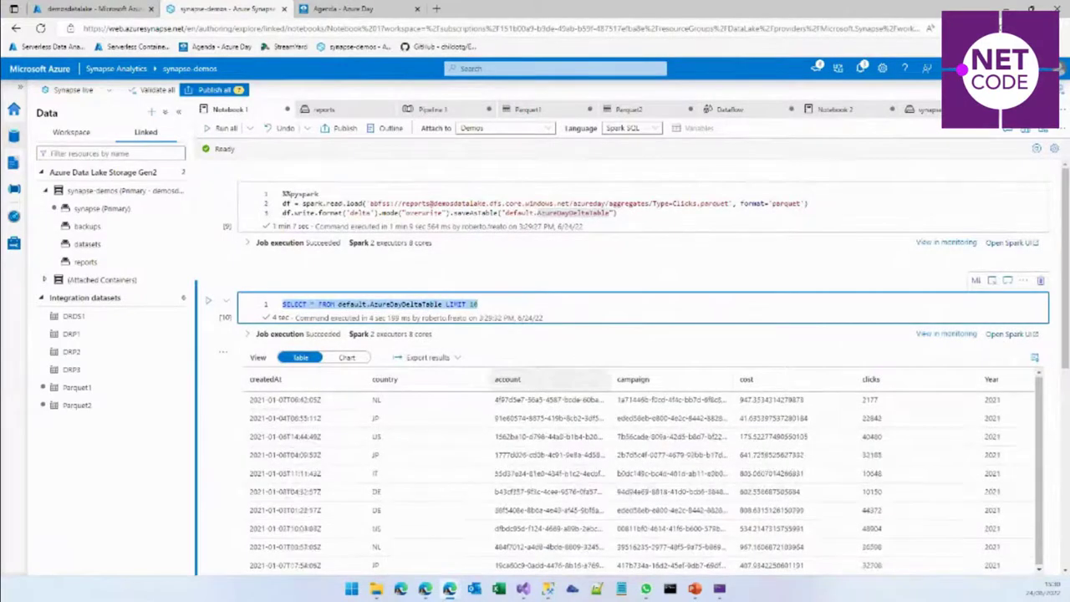
{"action": "scroll", "coordinate": [643, 351], "scroll_direction": "down", "scroll_amount": 5}
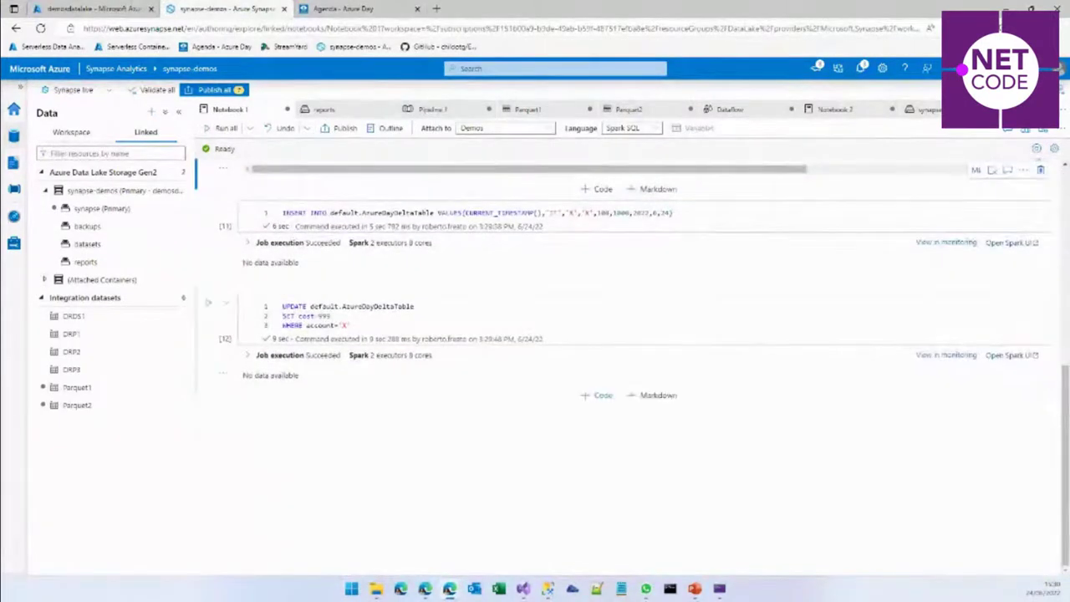
{"action": "left_click", "coordinate": [603, 394]}
{"action": "key", "text": "ctrl+v"}
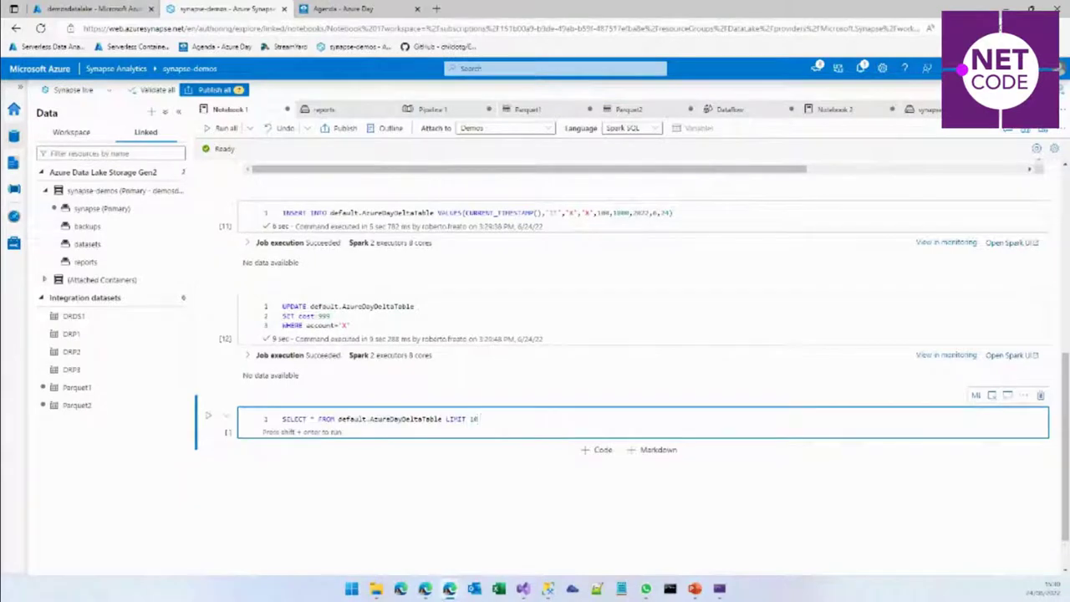
Step: Replace the copied query's LIMIT clause with WHERE account='X' and run the cell
{"action": "key", "text": "ctrl+shift+Left"}
{"action": "key", "text": "ctrl+shift+Left"}
{"action": "key", "text": "Return"}
{"action": "type", "text": "WHERE account='"}
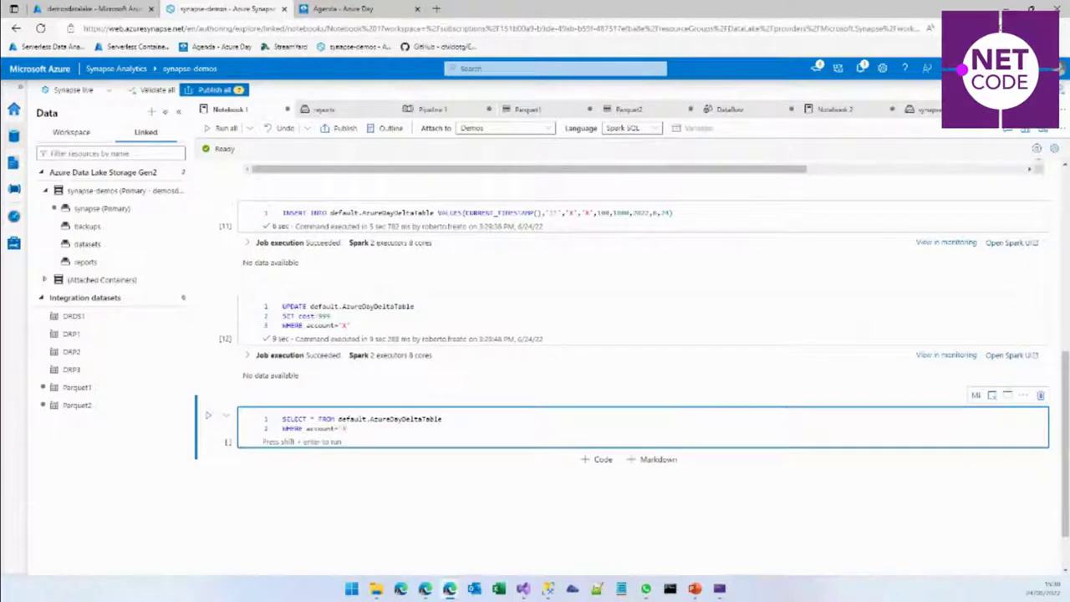
{"action": "type", "text": "X'"}
{"action": "left_click", "coordinate": [208, 415]}
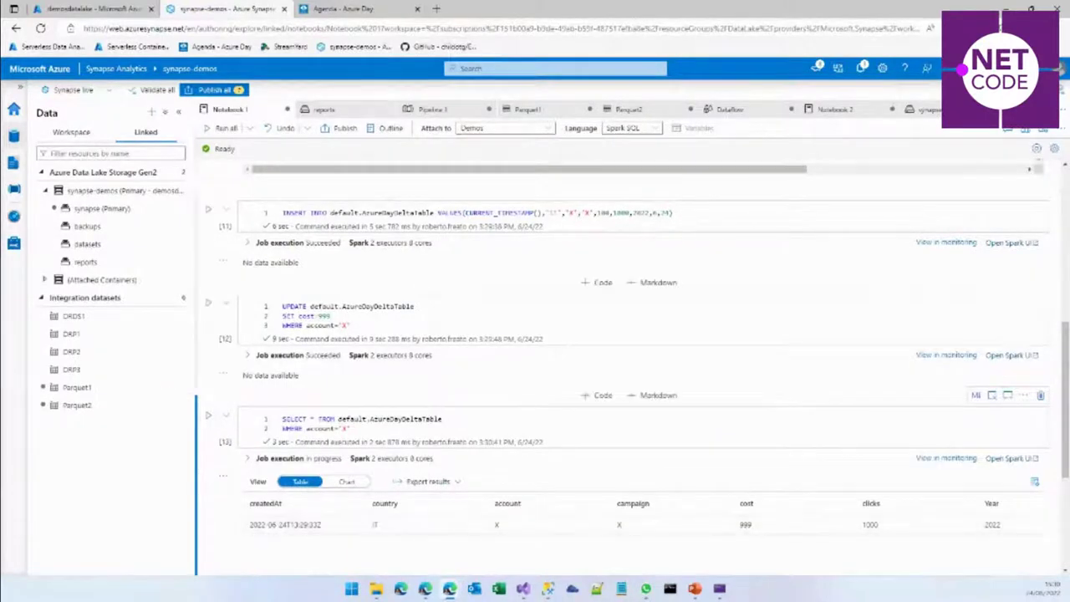
Step: Generate a SELECT TOP 100 SQL script from the first Parquet file in the azuredaydeltatable folder
{"action": "left_click", "coordinate": [924, 109]}
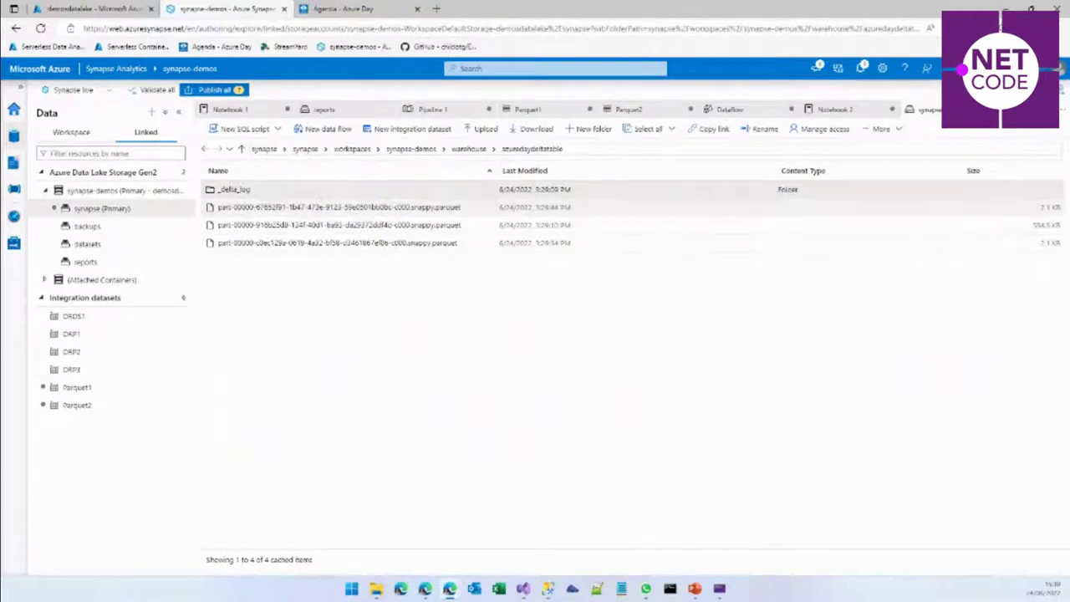
{"action": "right_click", "coordinate": [278, 207]}
{"action": "mouse_move", "coordinate": [318, 217]}
{"action": "left_click", "coordinate": [428, 218]}
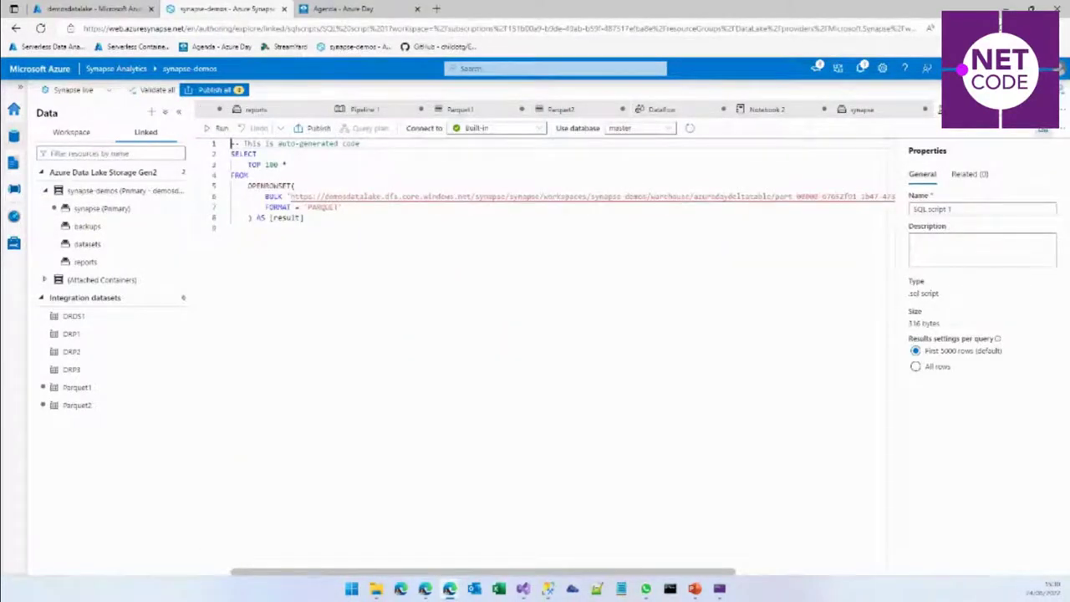
Step: Replace the Parquet file name in the script's BULK path with the wildcard *.parquet
{"action": "left_click", "coordinate": [808, 196]}
{"action": "left_click", "coordinate": [776, 197]}
{"action": "left_click_drag", "start_coordinate": [776, 196], "coordinate": [832, 196]}
{"action": "type", "text": "*"}
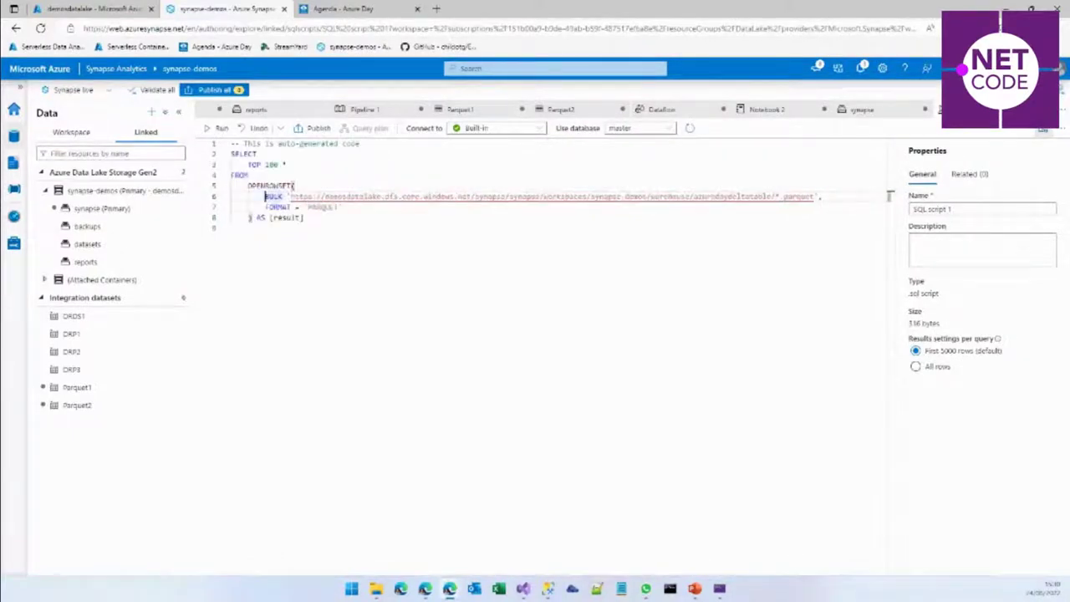
Step: Add a WHERE clause filtering on account after the OPENROWSET result and run the script
{"action": "left_click", "coordinate": [304, 217]}
{"action": "key", "text": "Return"}
{"action": "type", "text": "WHERE a"}
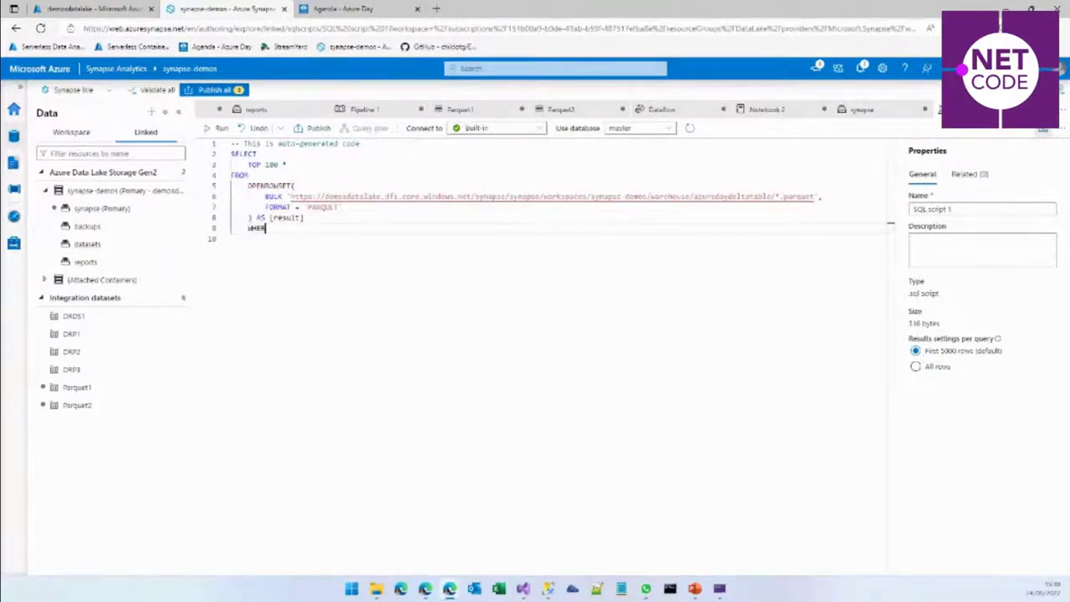
{"action": "type", "text": "ccount='"}
{"action": "key", "text": "shift+Return"}
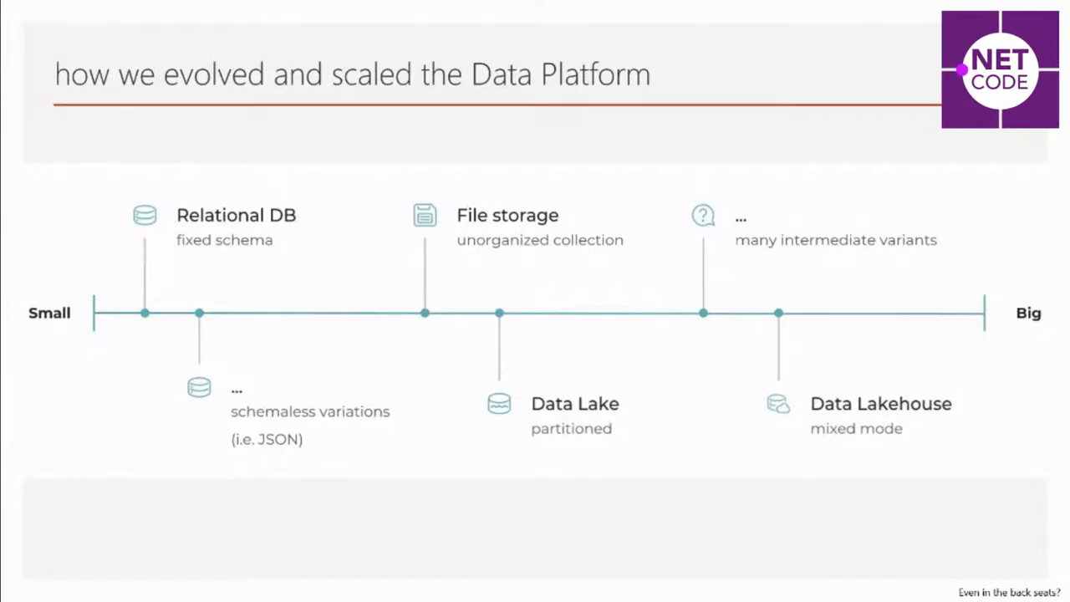
{"action": "key", "text": "Right"}
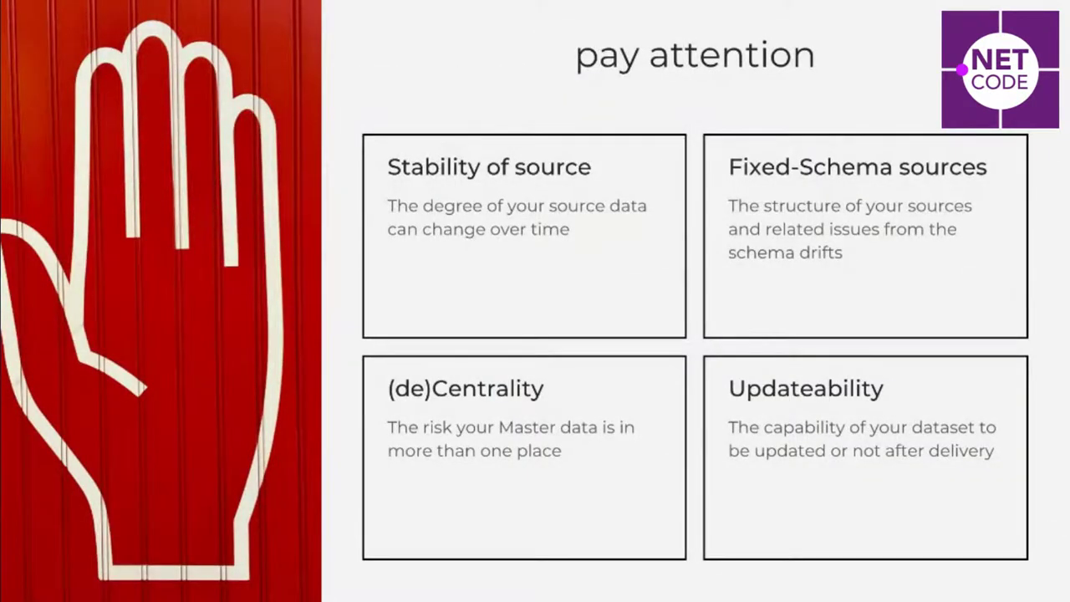